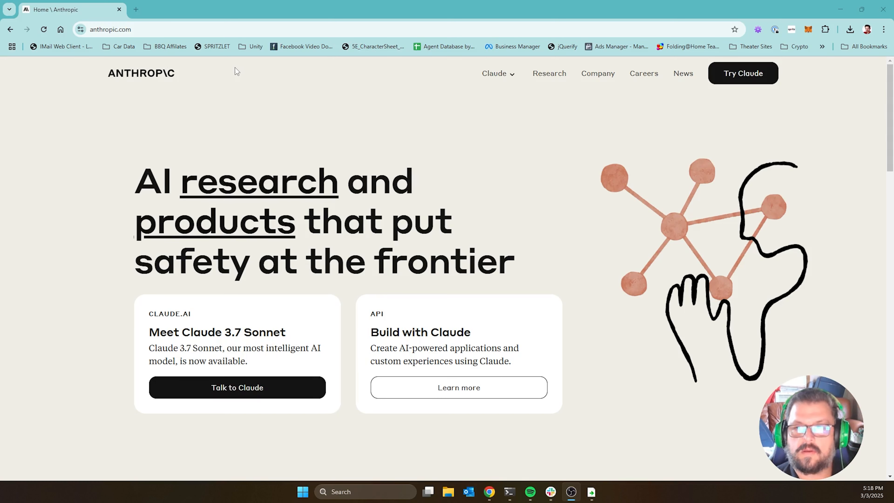
- Go to claude.ai/download, download the Windows version of Claude for Desktop and run the downloaded installer
click(169, 34)
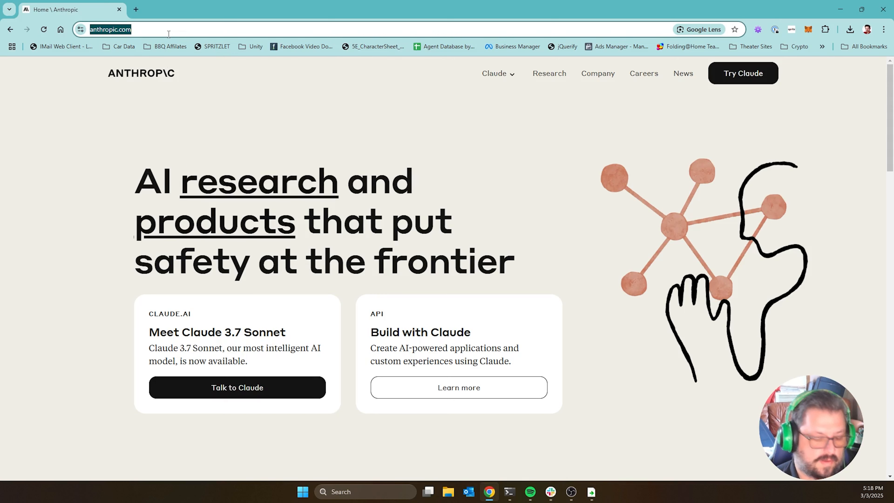
text(claude.ai/download)
key(Return)
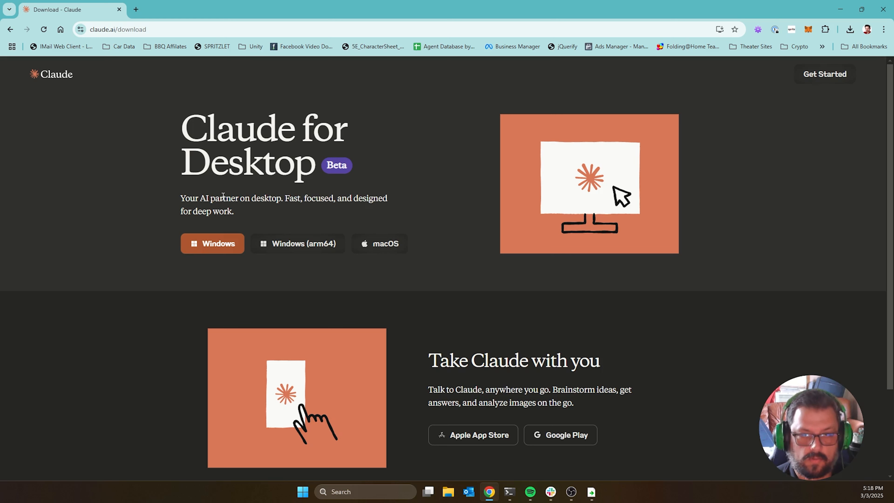
click(200, 247)
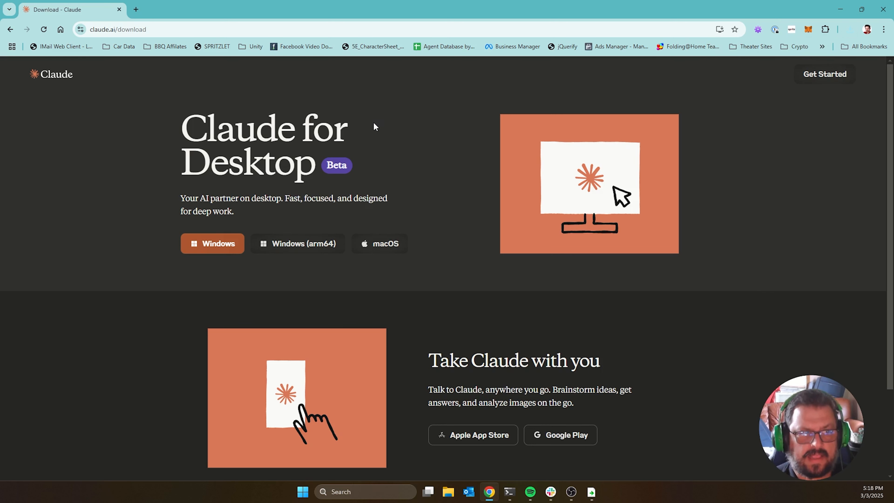
click(850, 29)
click(773, 71)
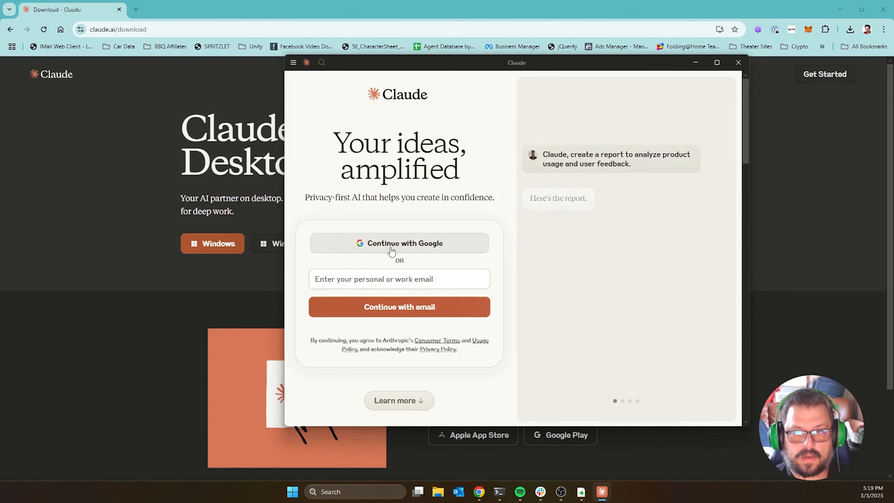
- Sign in to the Claude desktop app with the Google account through the browser
click(391, 250)
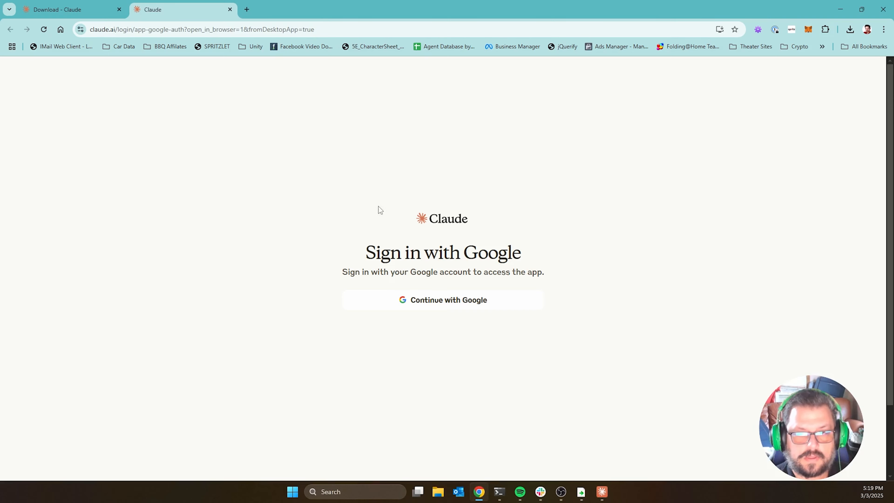
click(471, 306)
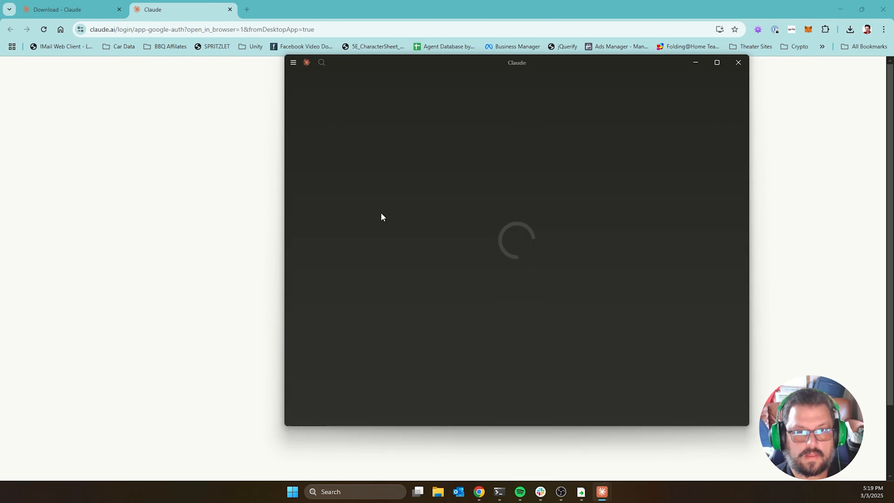
mouse_move(315, 219)
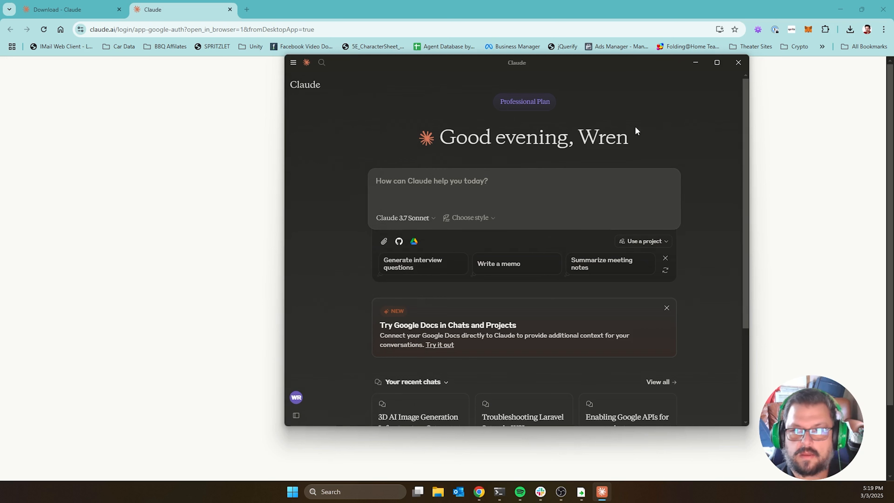
click(718, 64)
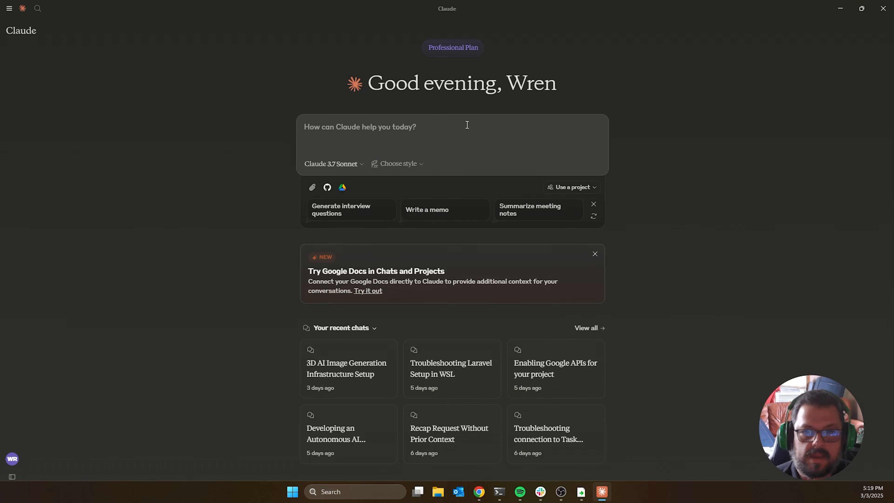
mouse_move(16, 7)
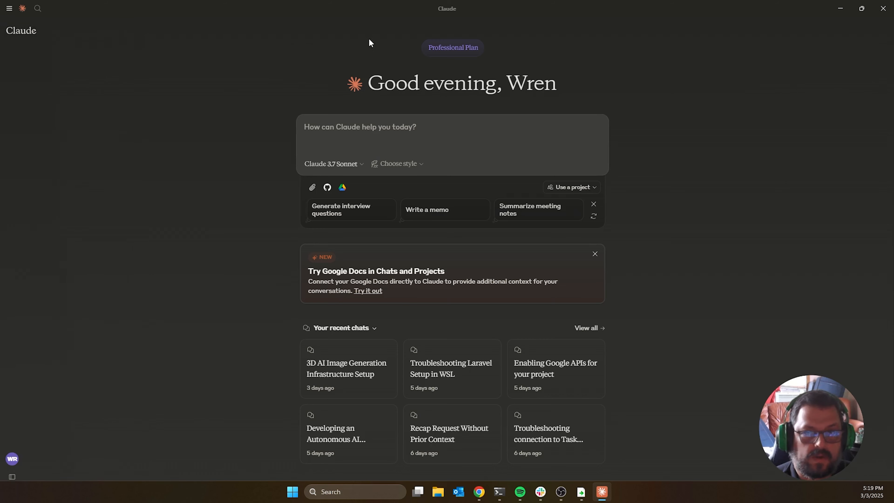
click(862, 9)
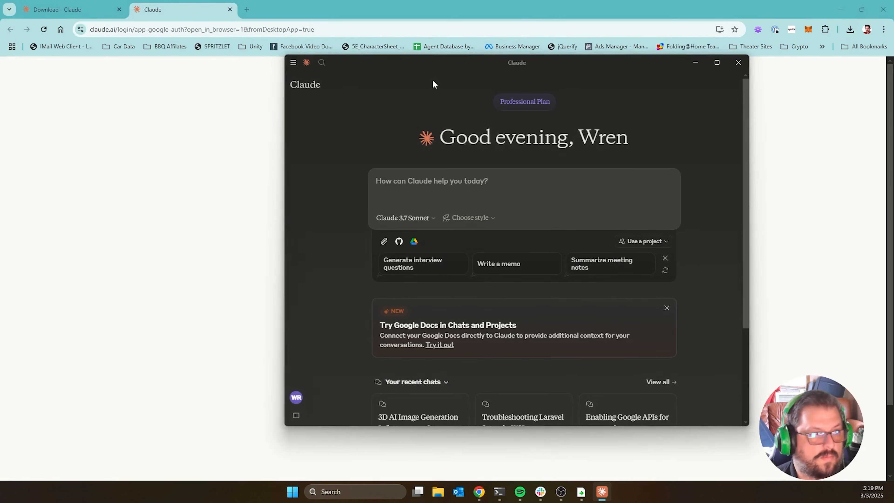
- Open the Claude desktop app's Developer settings and choose to edit the MCP configuration
click(293, 63)
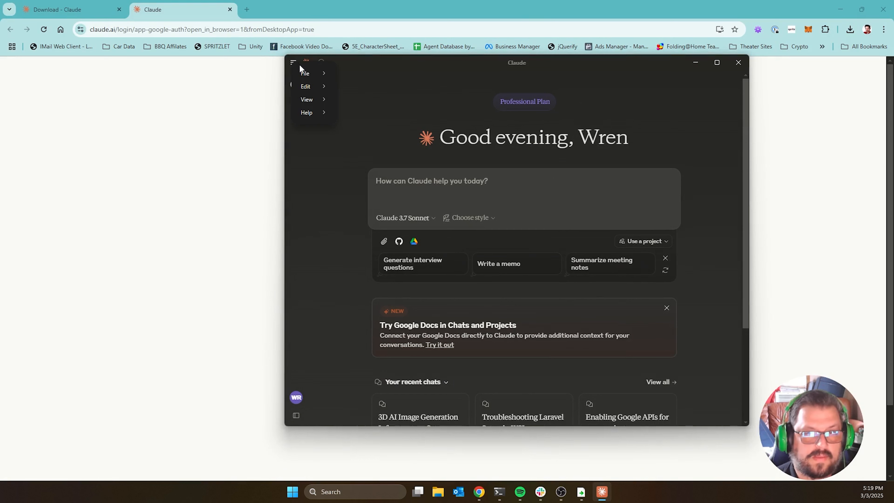
mouse_move(314, 88)
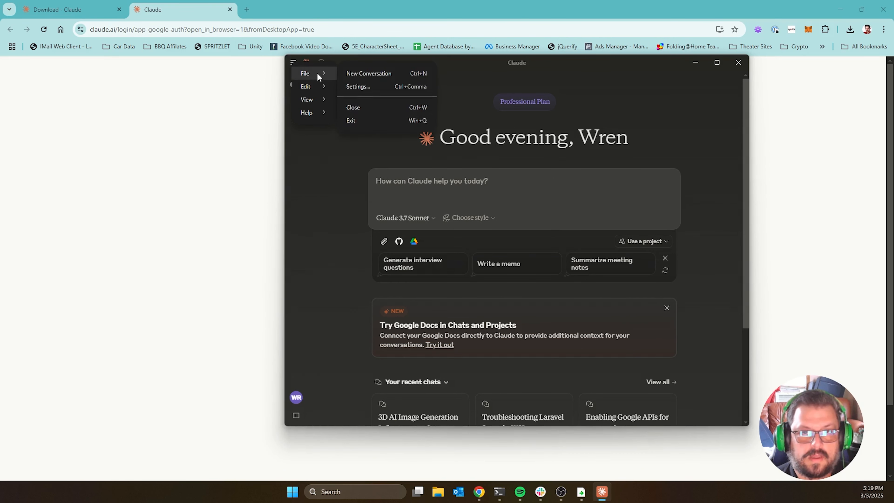
click(359, 87)
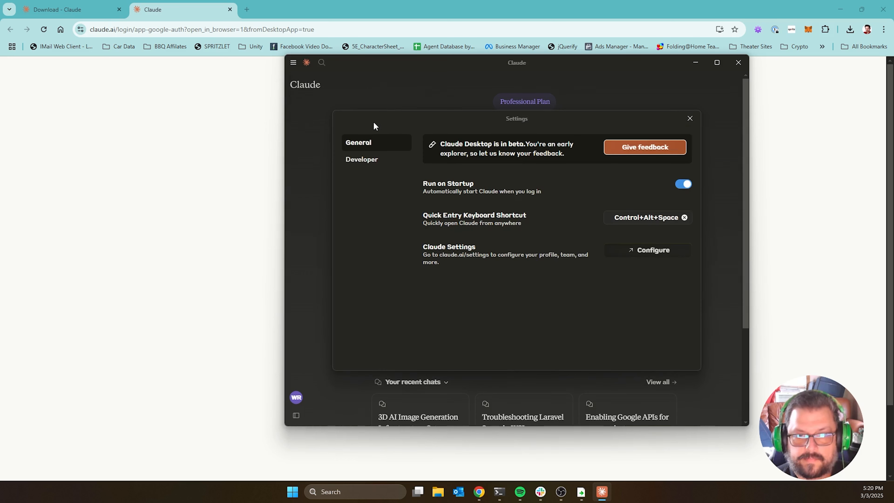
click(363, 160)
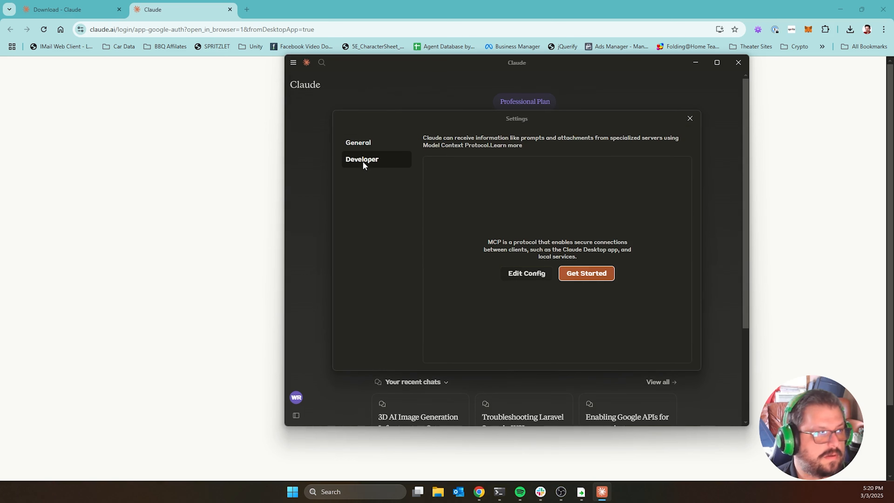
click(534, 275)
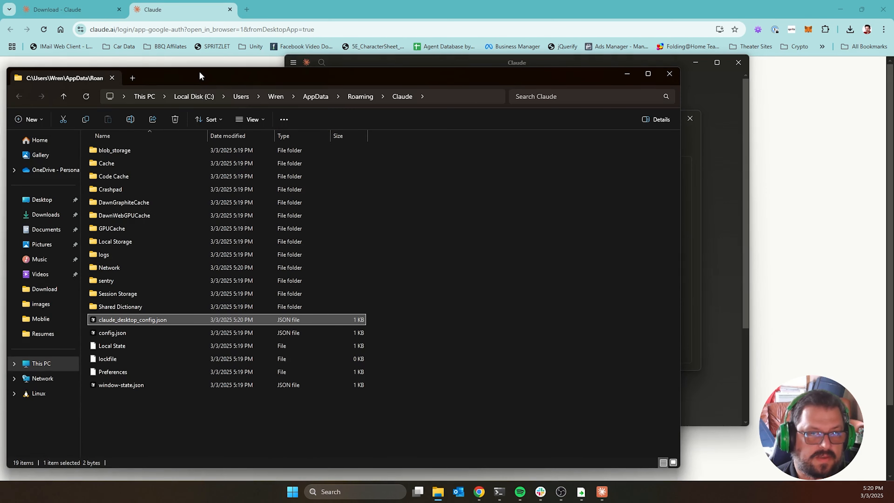
- Open claude_desktop_config.json from the Claude roaming folder in the Cursor editor
drag(199, 71, 328, 57)
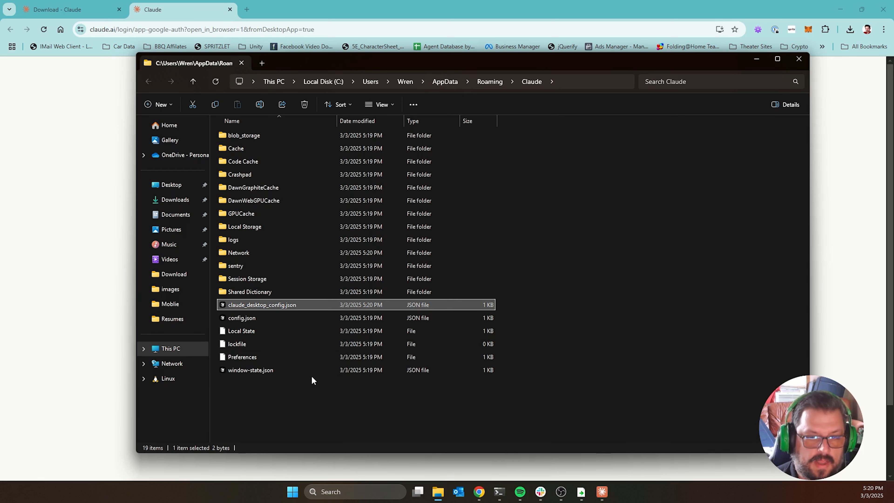
right_click(281, 305)
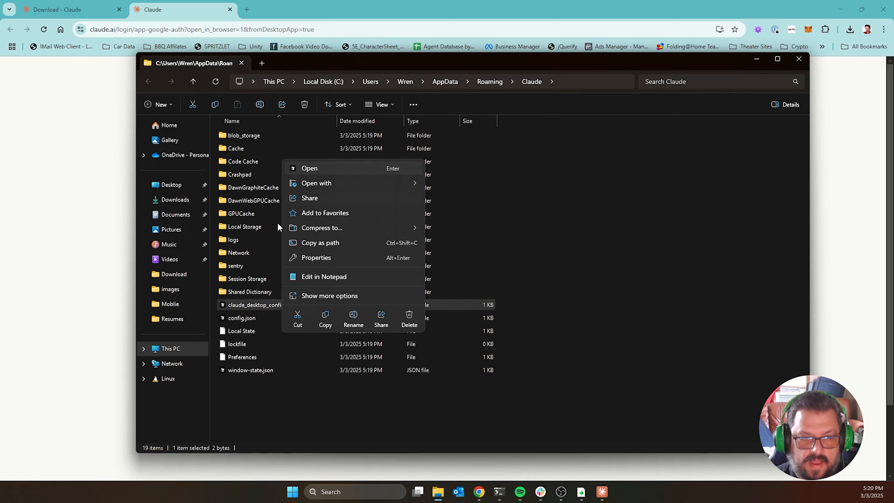
click(243, 307)
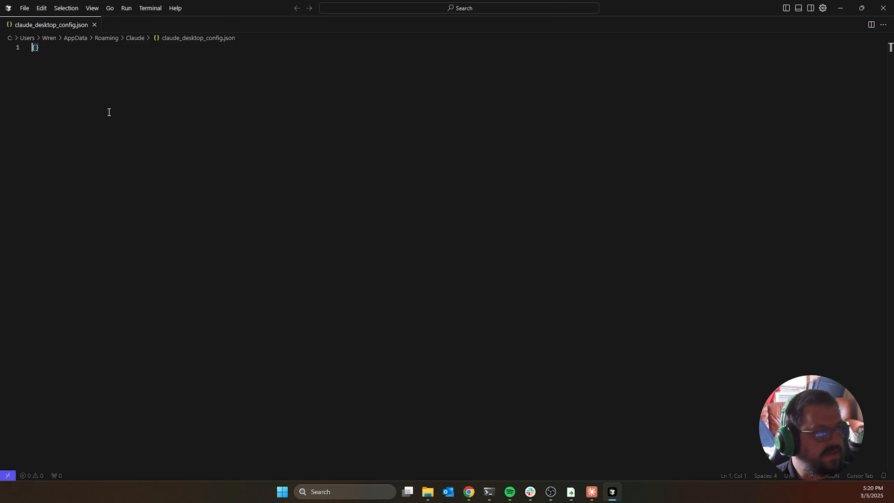
click(109, 84)
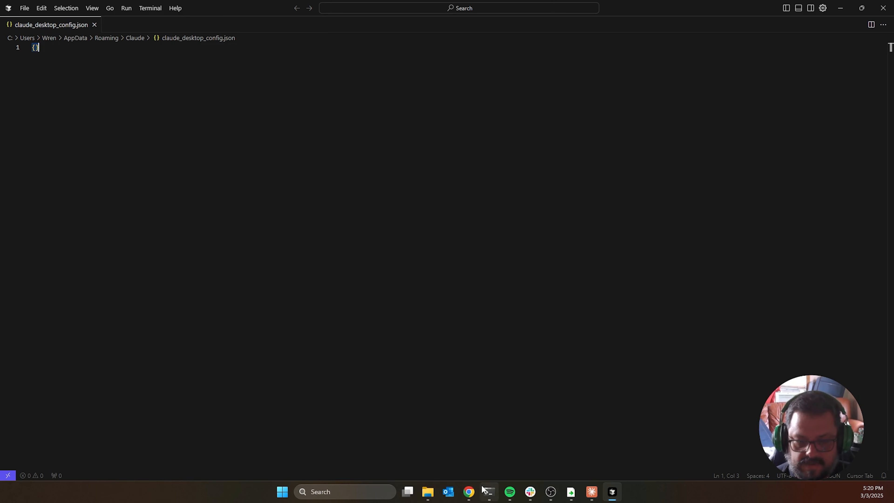
- Switch to Chrome and search the web for "anthropic mcp" in a new tab
click(469, 491)
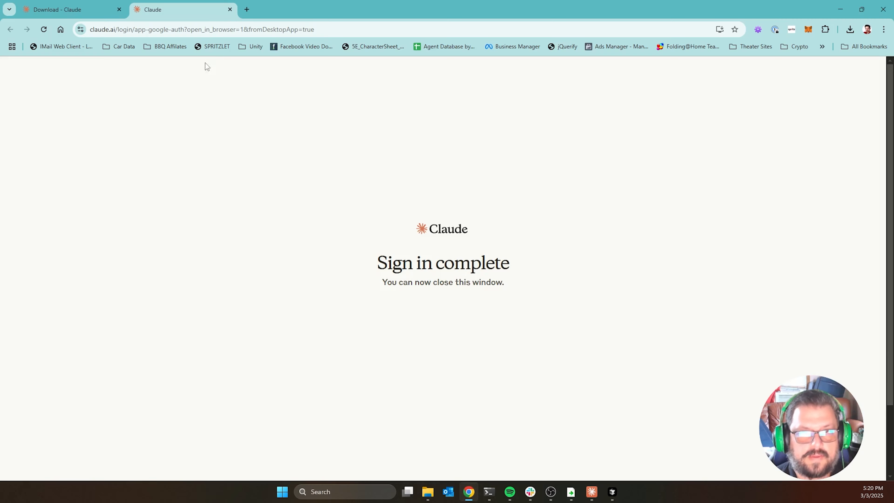
click(247, 9)
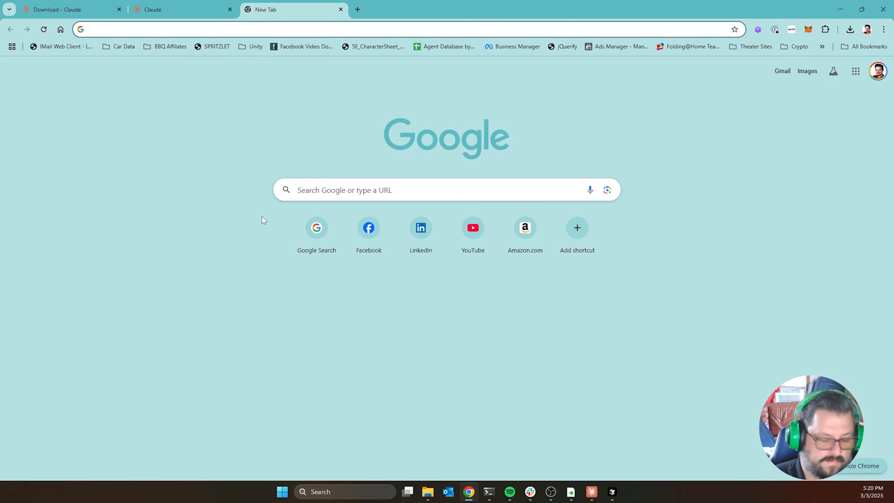
text(a)
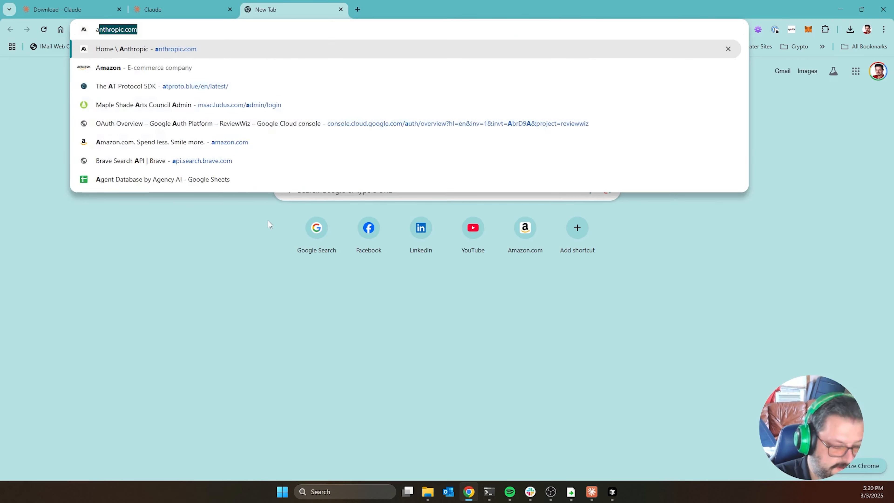
text(nthropic mc)
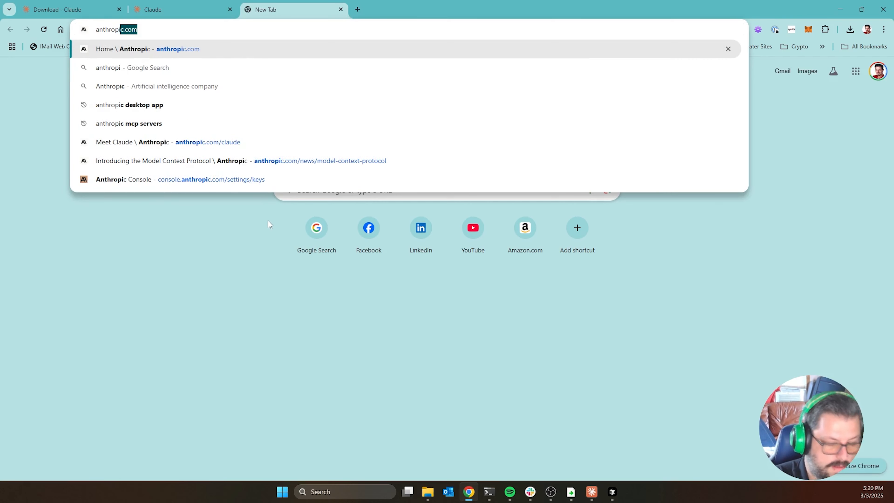
text(p)
key(Return)
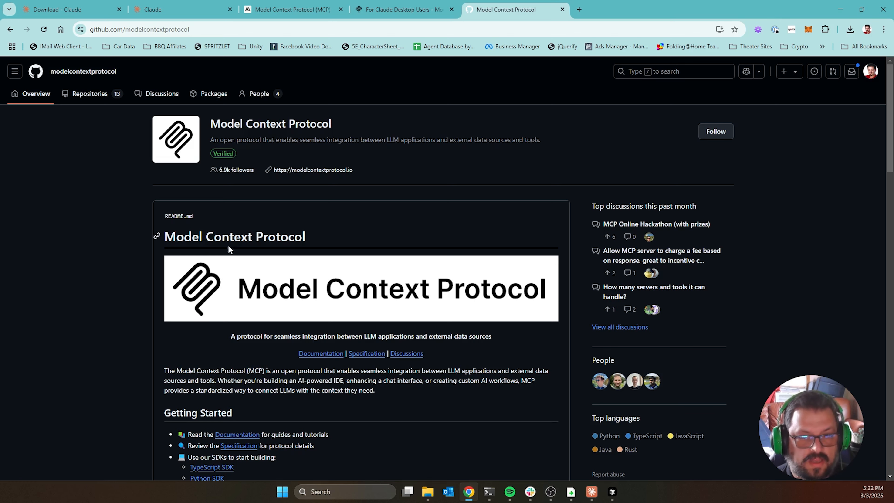
- Open the servers repository from the Project Structure list on the Model Context Protocol GitHub page
scroll(61, 240, down, 5)
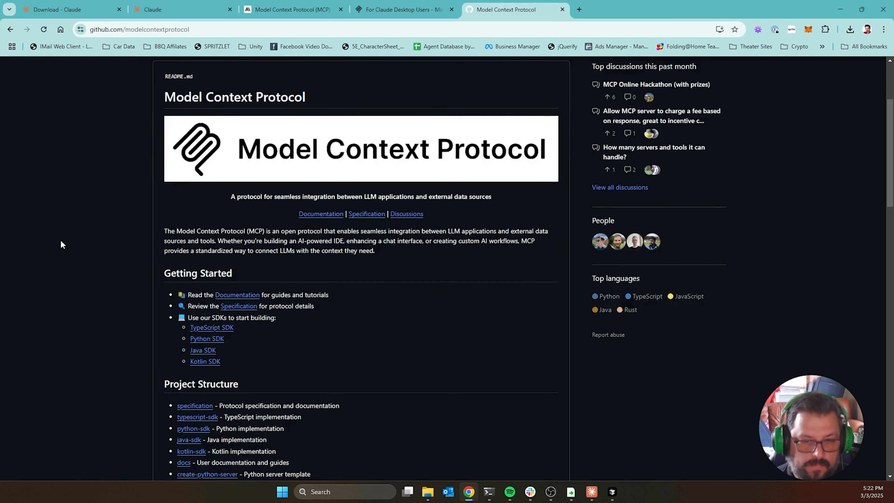
scroll(98, 240, down, 2)
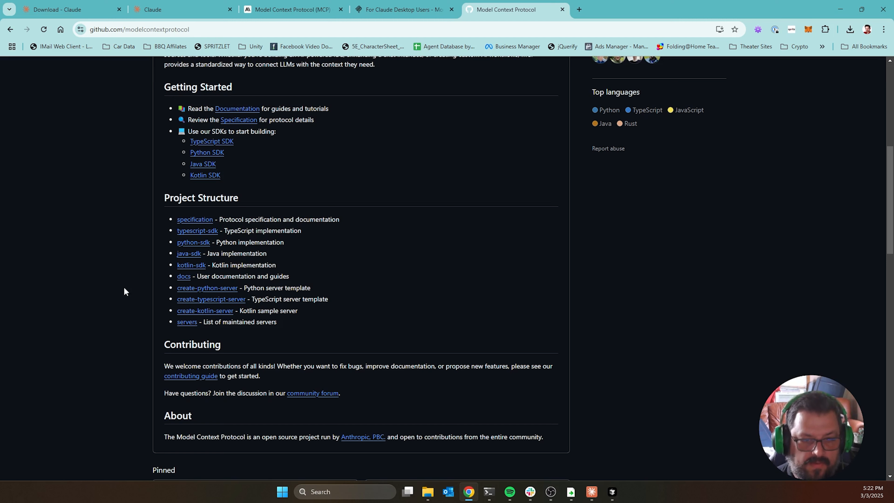
click(185, 322)
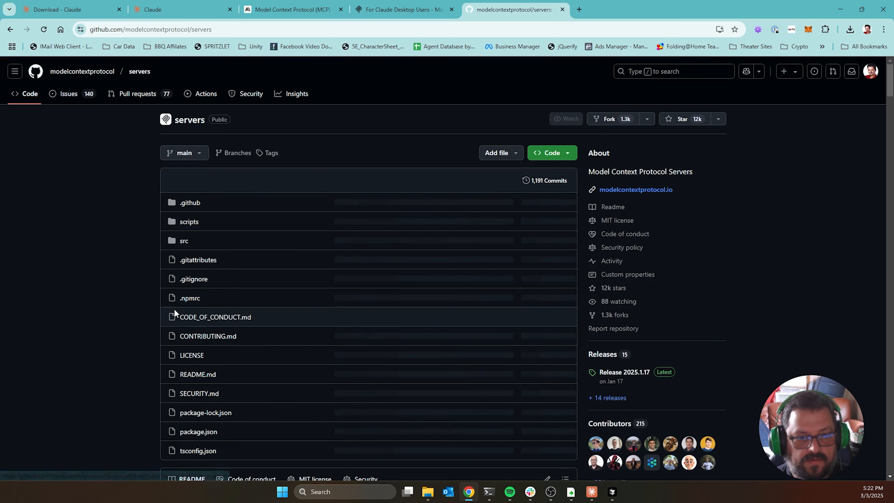
- Look through the repository README's lists of reference servers, official integrations and community servers
scroll(111, 218, down, 10)
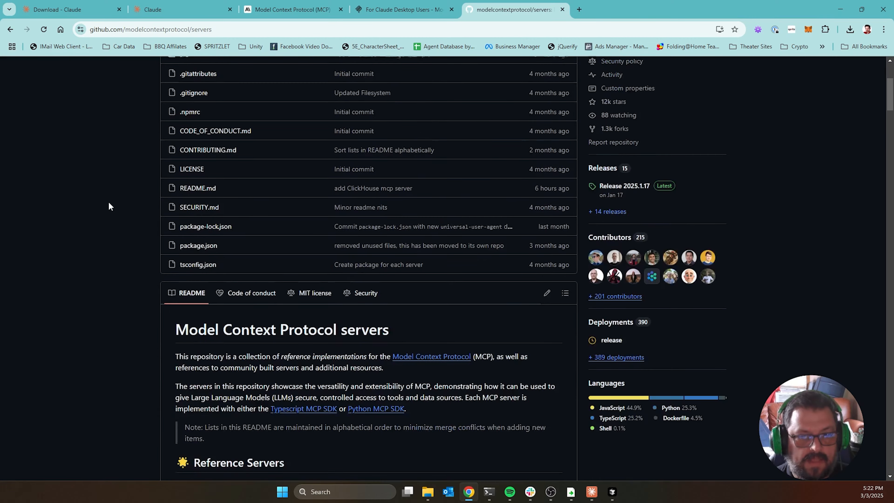
scroll(110, 166, down, 6)
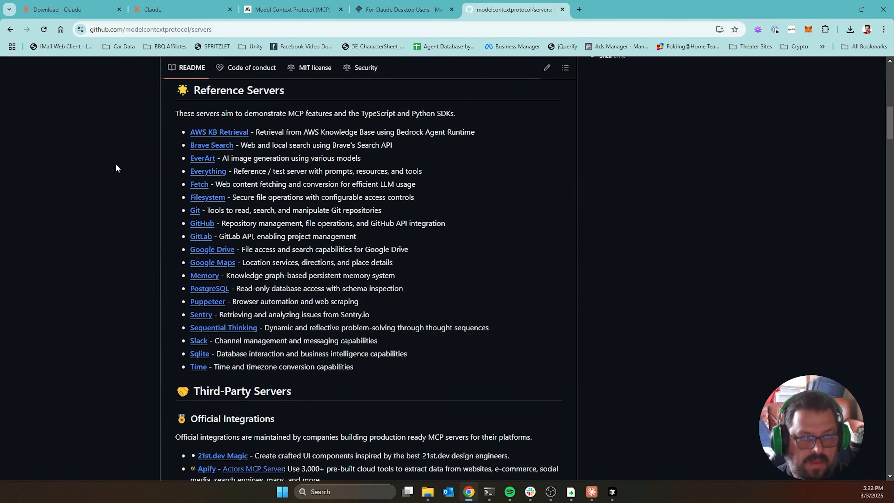
scroll(115, 169, down, 8)
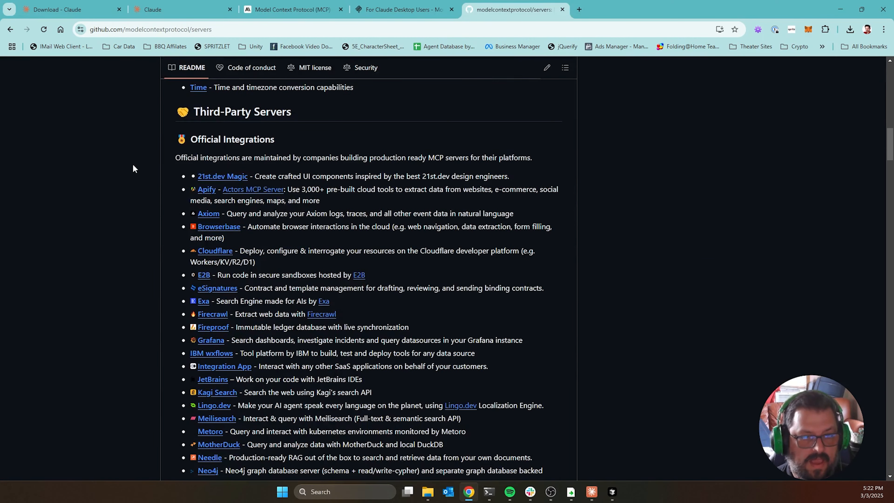
scroll(144, 198, down, 5)
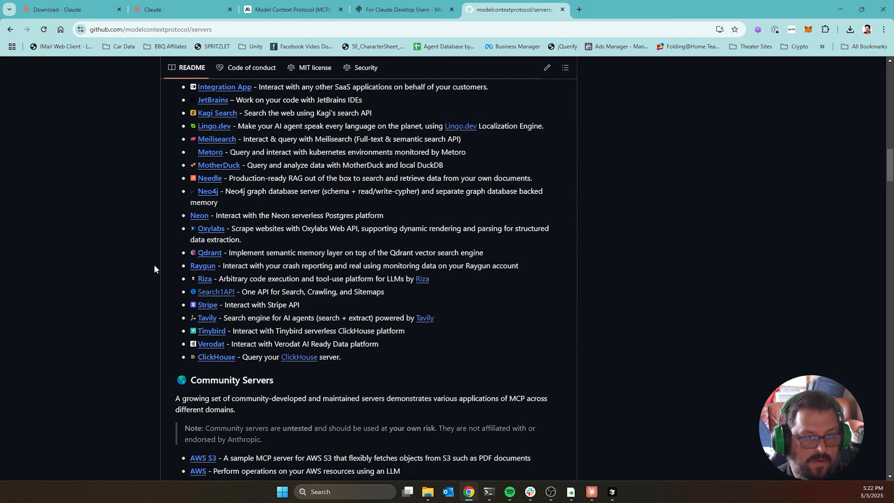
scroll(159, 328, up, 4)
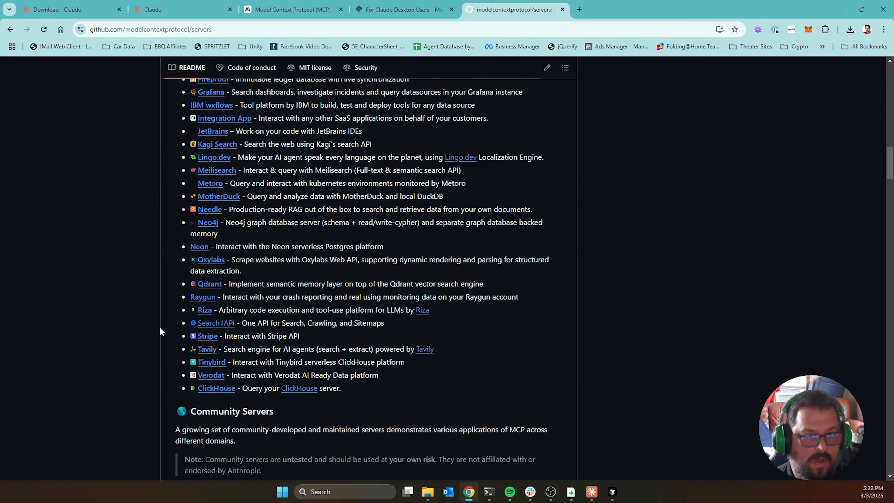
scroll(151, 317, up, 3)
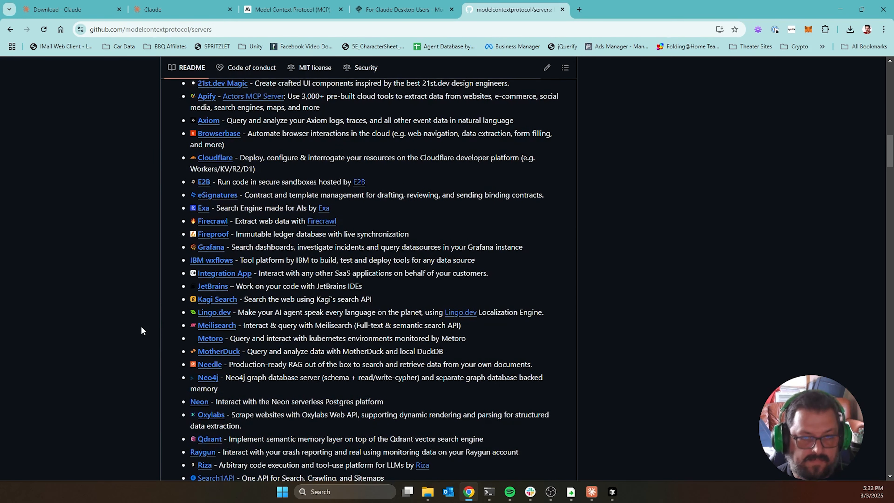
scroll(152, 303, up, 6)
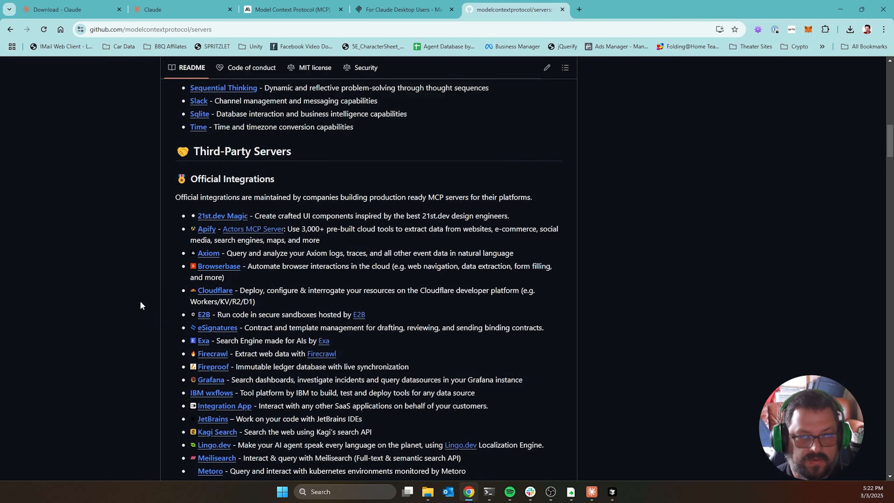
scroll(139, 308, up, 3)
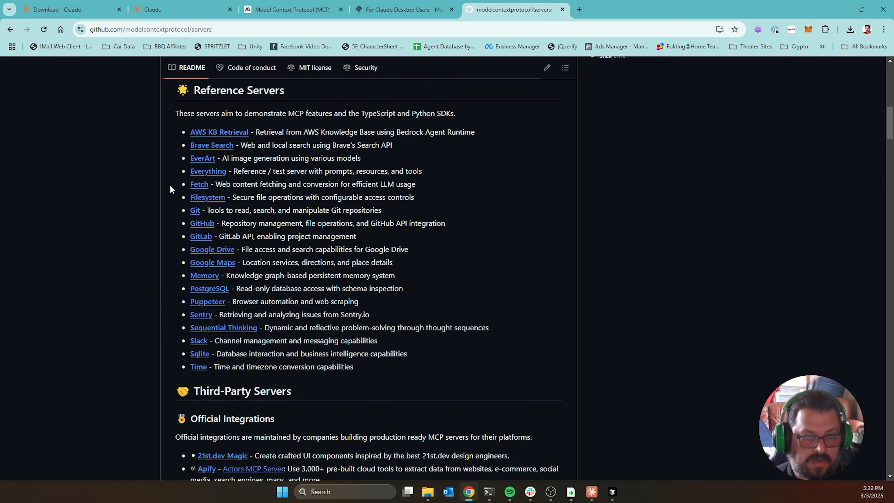
- Open the Filesystem reference server's page and find the NPX configuration block in its README
click(219, 199)
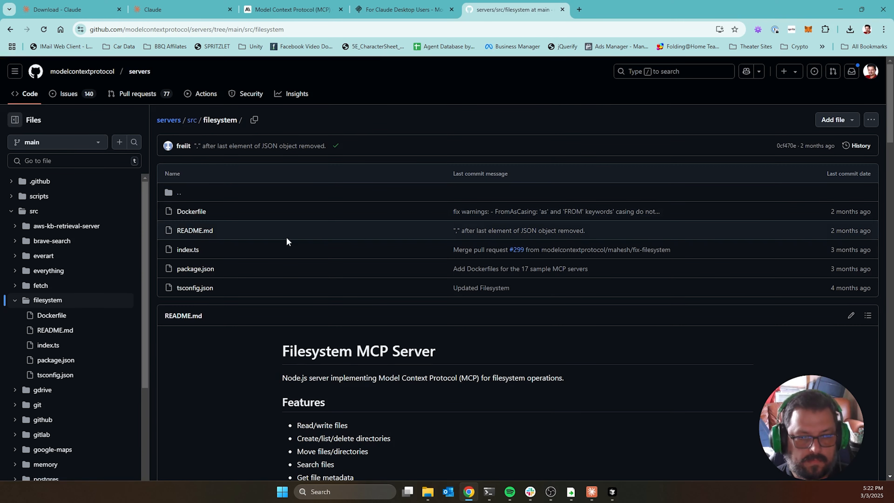
scroll(285, 242, down, 15)
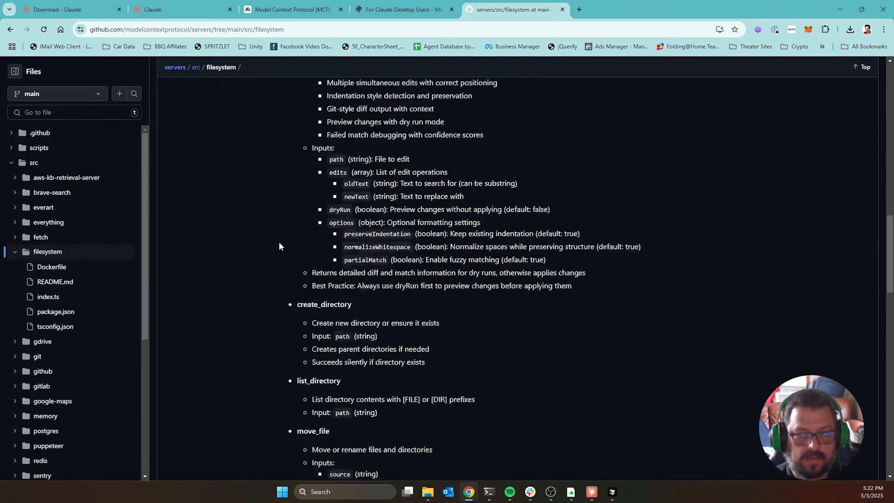
scroll(279, 246, down, 20)
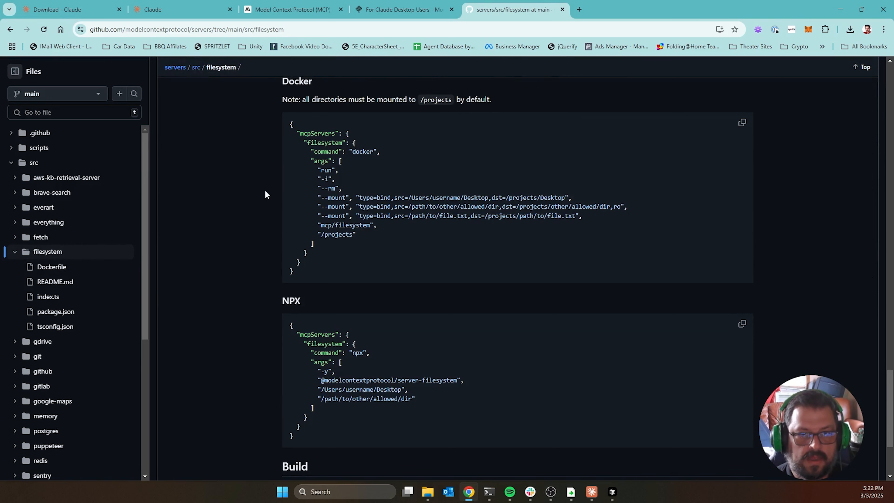
scroll(268, 193, up, 1)
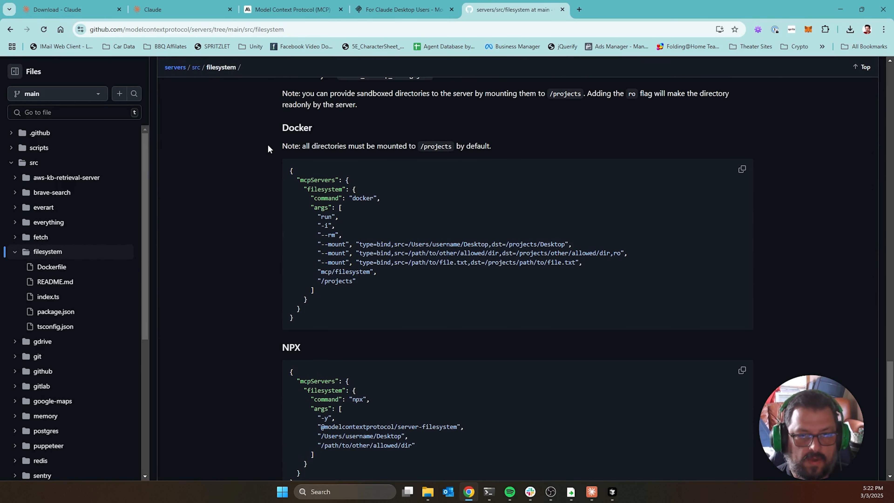
scroll(281, 208, down, 3)
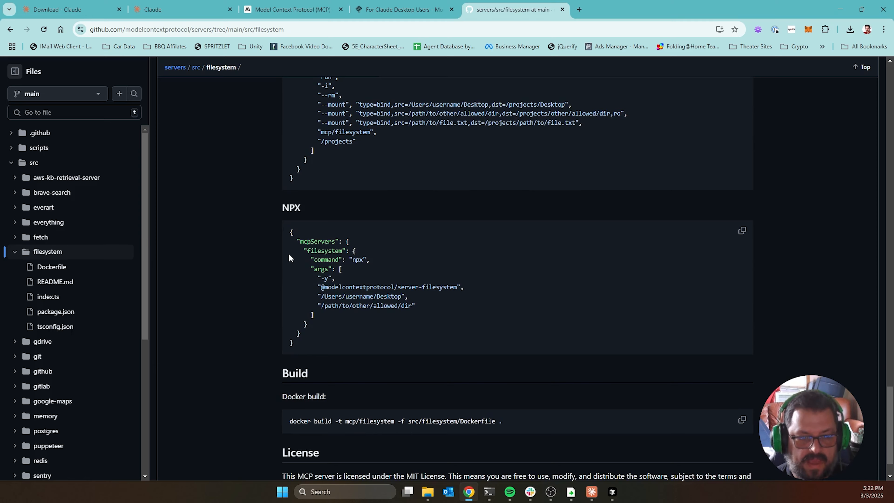
scroll(282, 234, down, 1)
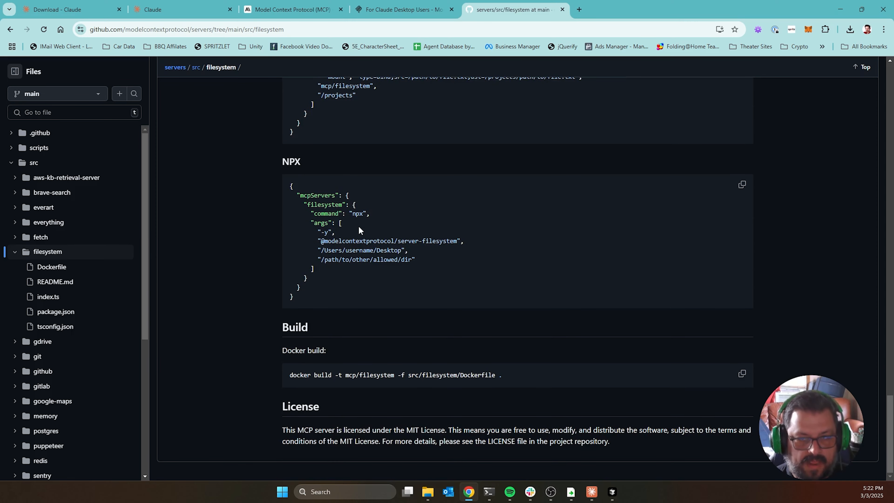
scroll(247, 235, up, 1)
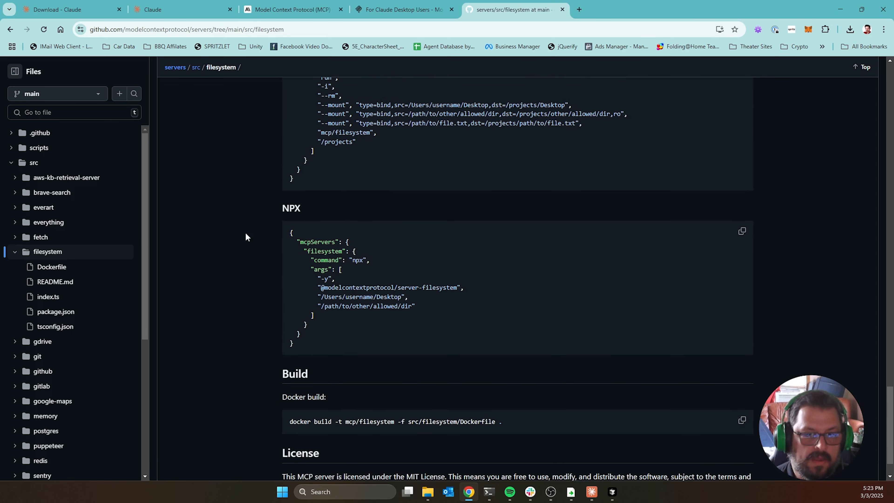
click(743, 235)
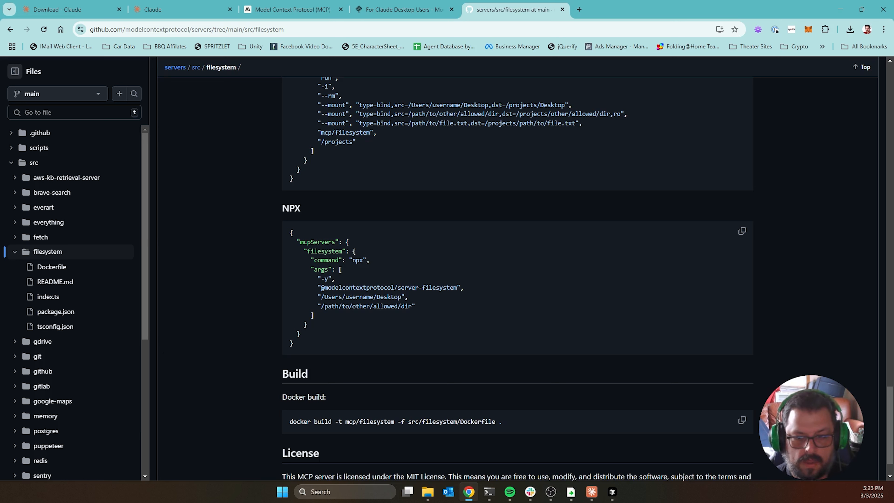
- Switch to the PowerShell session in the terminal and check the Node version with node --version
click(489, 492)
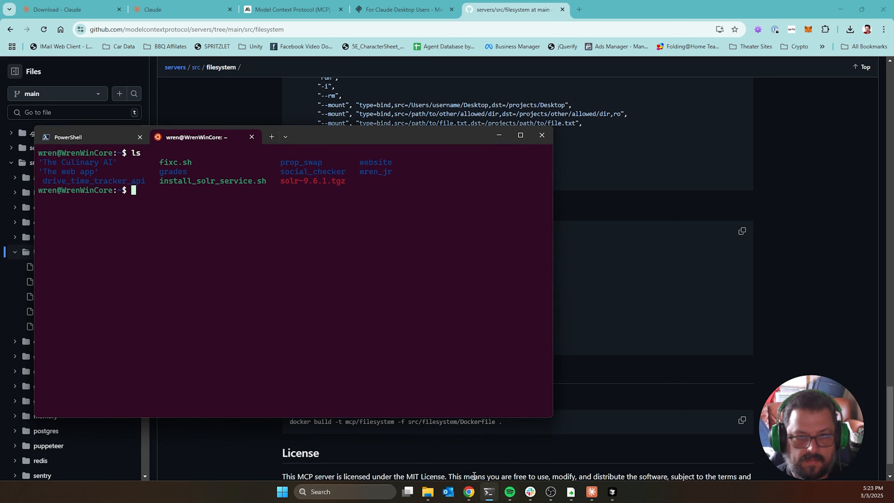
click(106, 137)
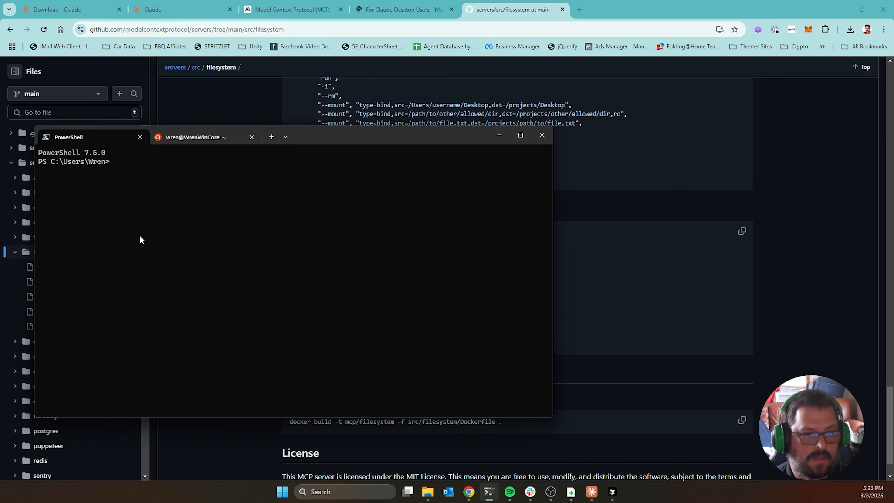
drag(139, 235, 140, 240)
click(166, 245)
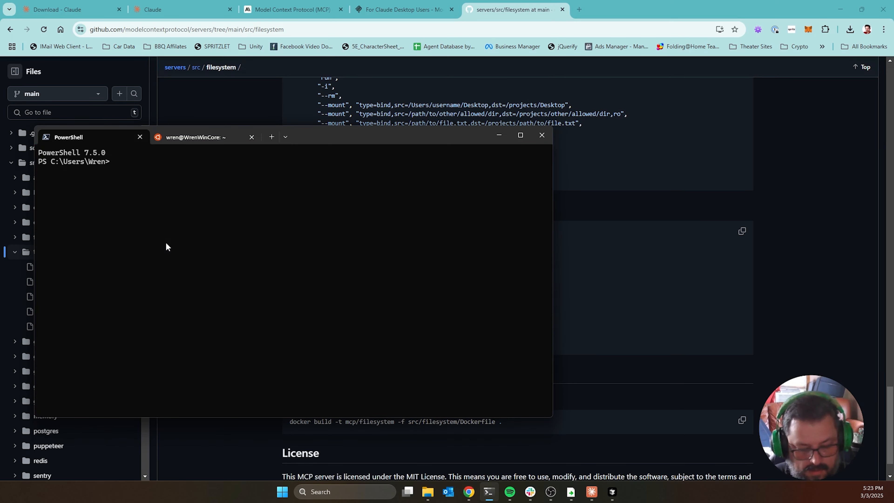
text(npde)
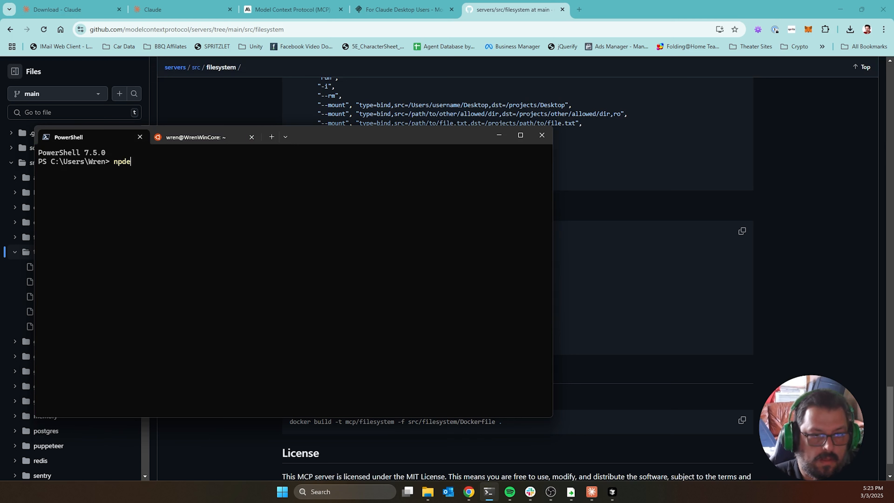
key(BackSpace)
key(BackSpace)
key(BackSpace)
key(BackSpace)
text(ode --version)
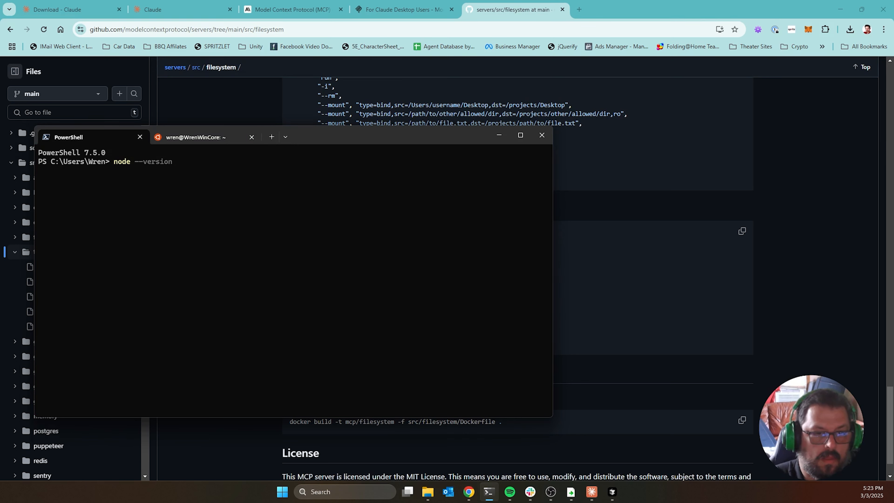
key(Return)
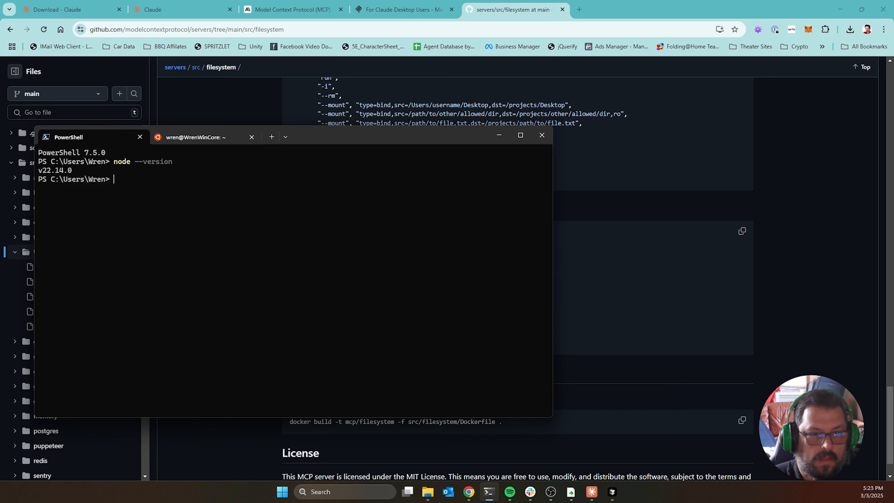
- Check the installed npm version with npm --version
text(npm)
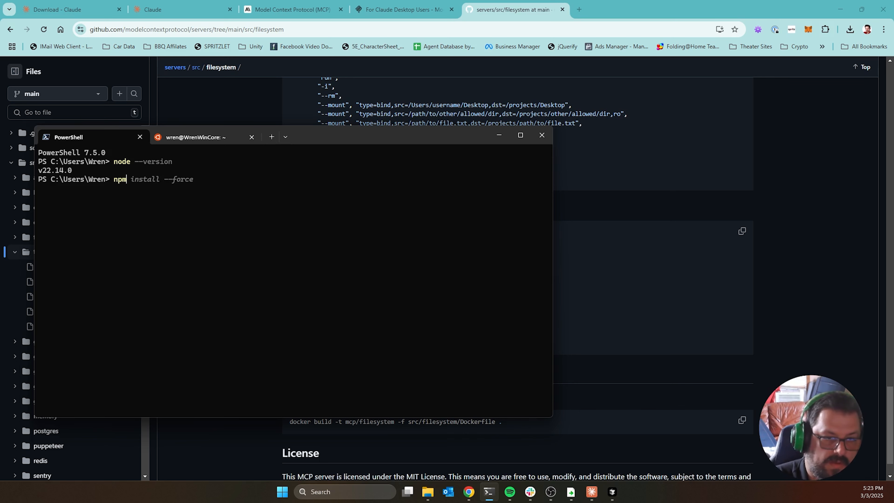
text( --ver)
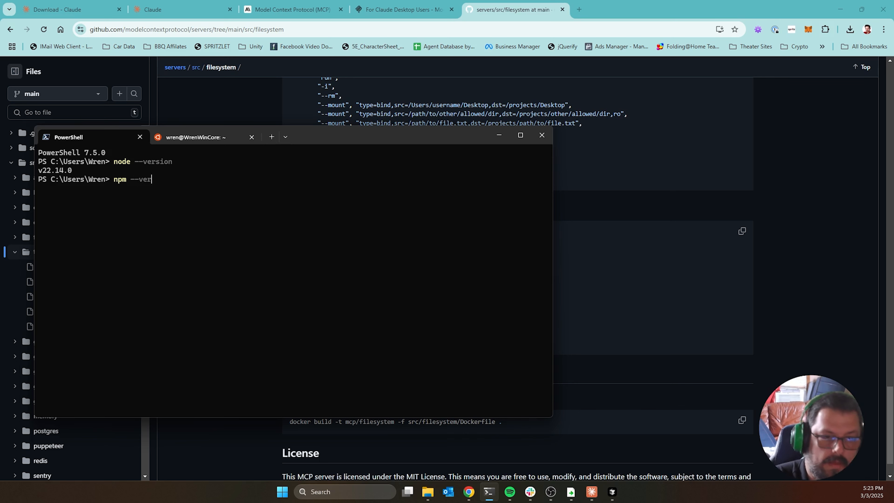
text(sion)
key(Return)
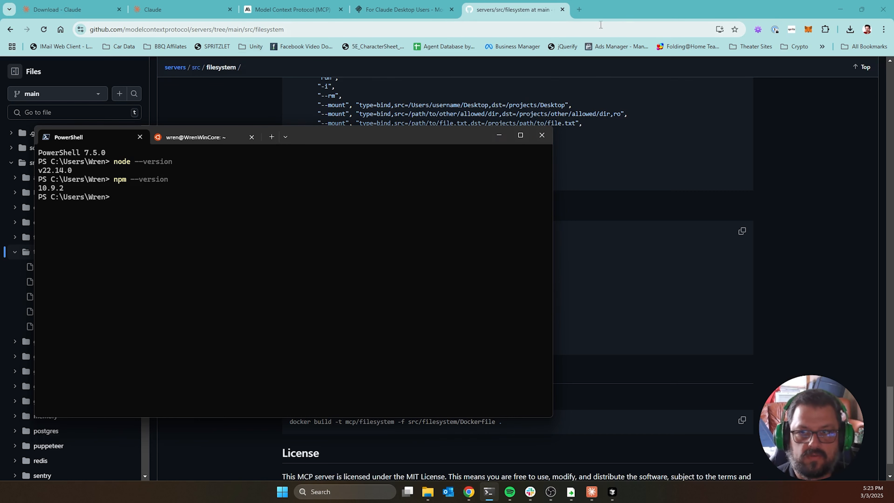
- Switch to Chrome, view the Node.js download page at nodejs.org/en in a new tab, and close that tab
click(578, 16)
text(nod)
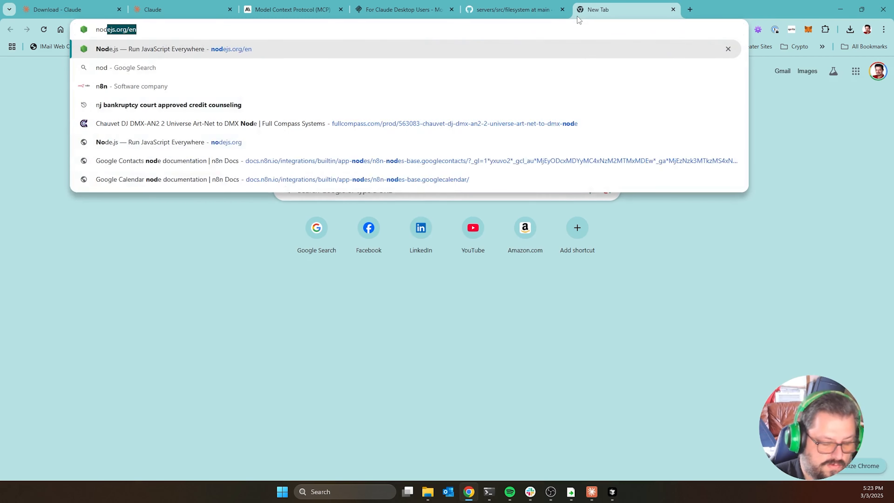
text(ej)
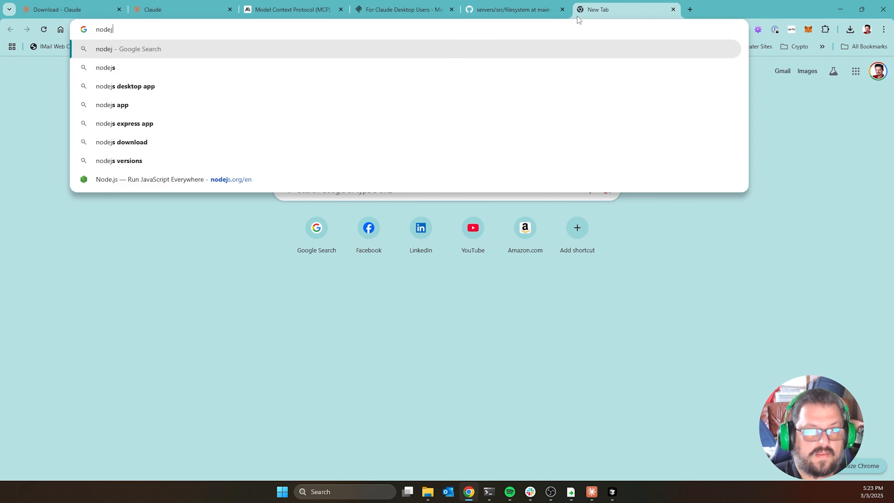
text(s.org/en)
key(Return)
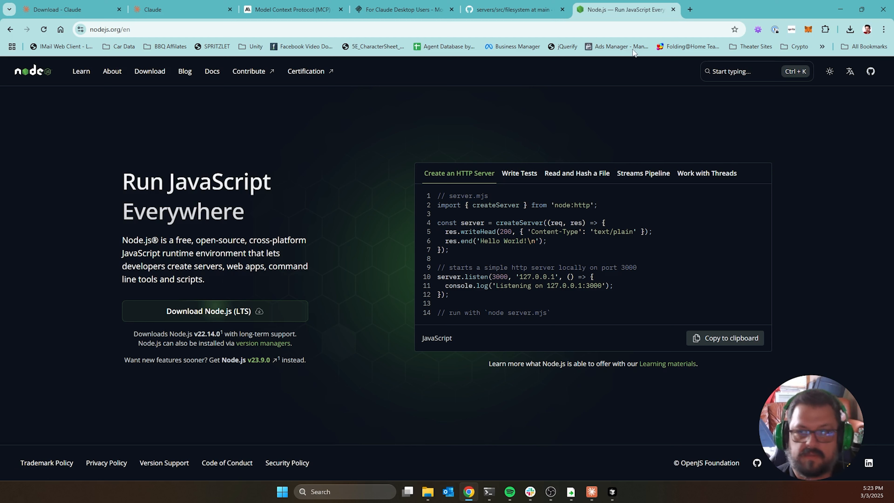
click(673, 10)
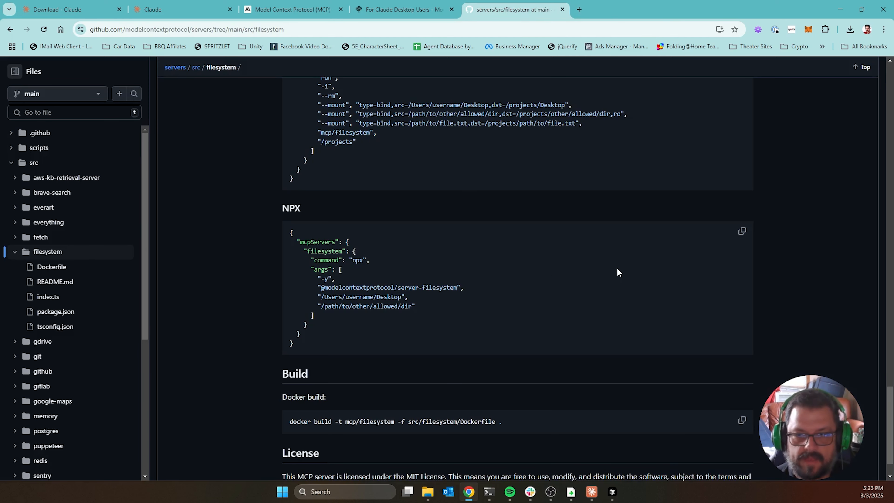
- Copy the Filesystem server's NPX configuration and replace the contents of claude_desktop_config.json in Cursor with it
click(743, 232)
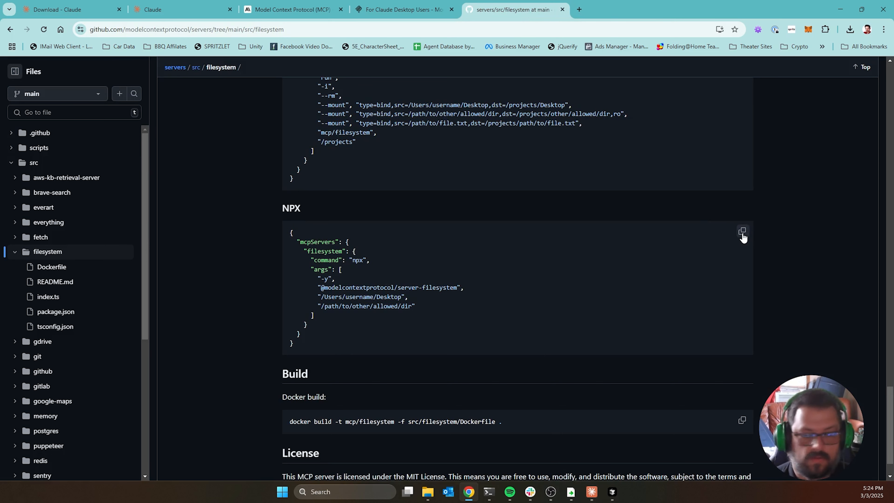
click(592, 491)
click(613, 492)
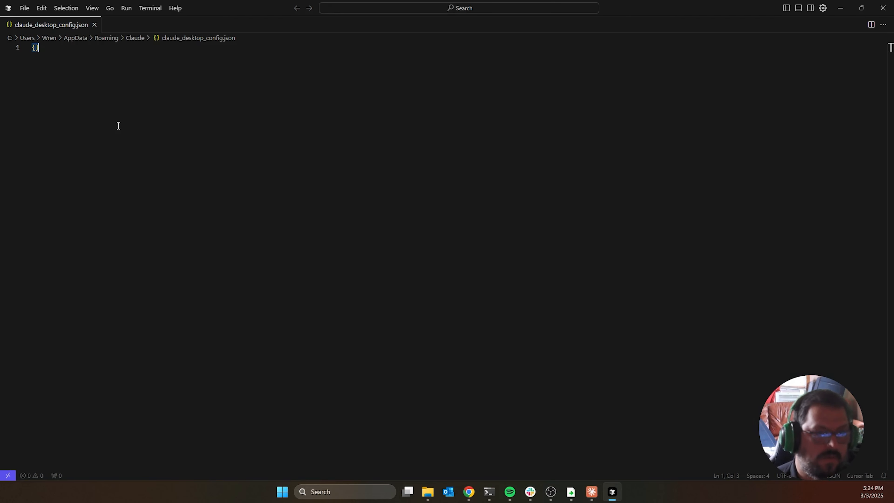
key(ctrl+a)
key(ctrl+v)
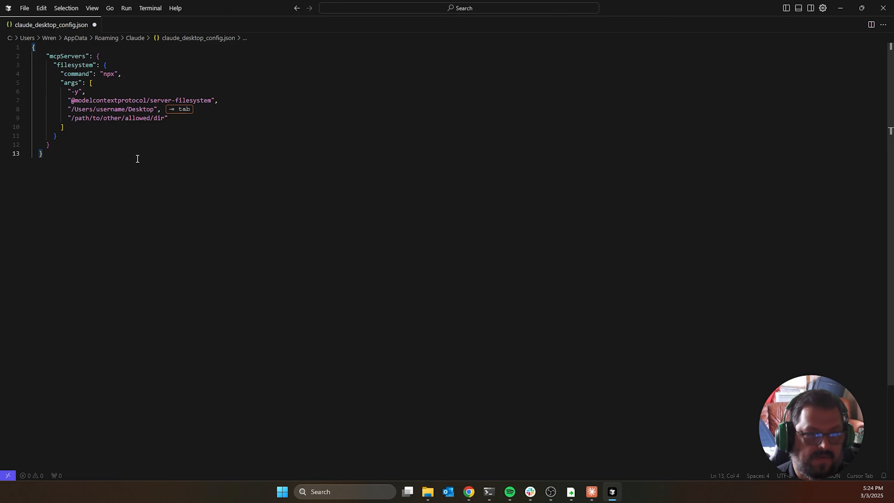
click(92, 82)
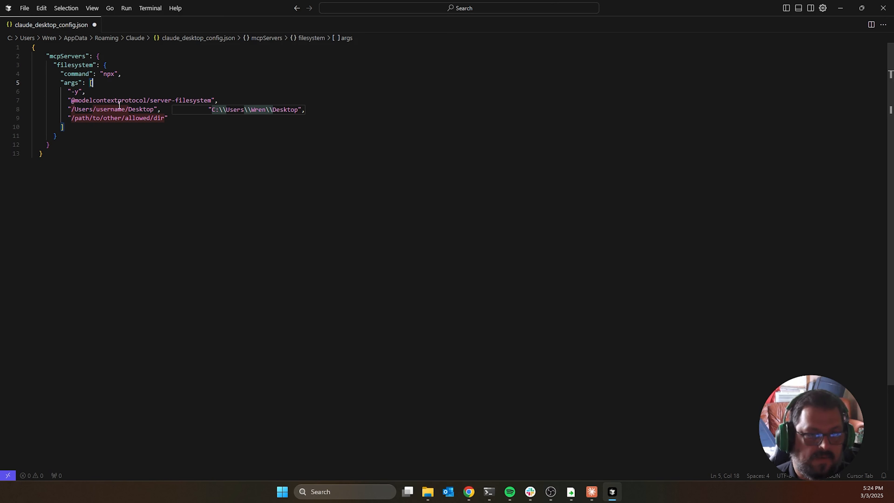
click(73, 101)
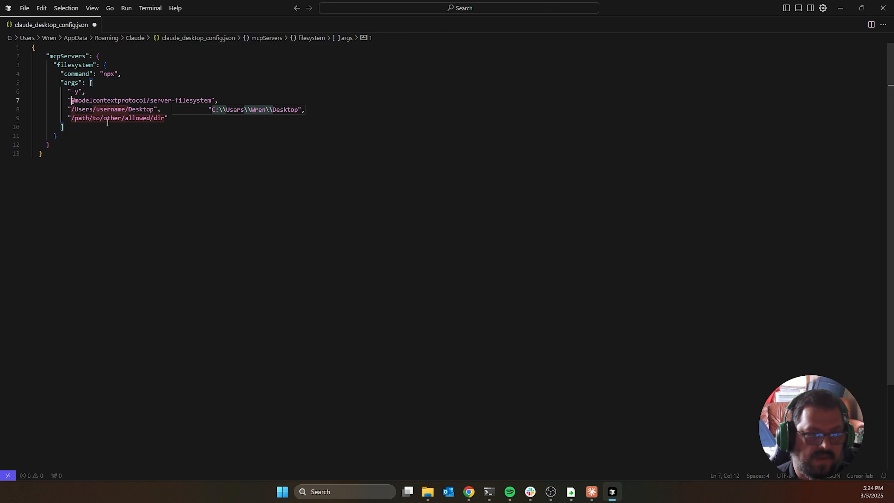
key(Up)
key(Up)
key(Up)
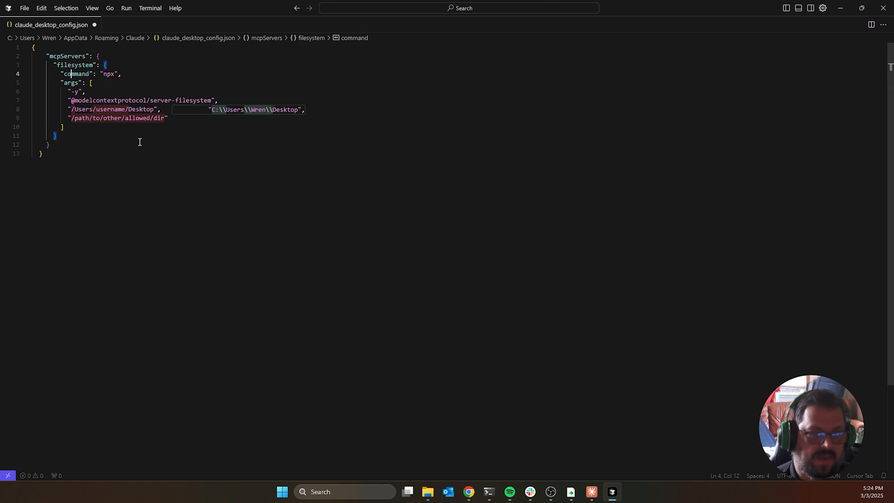
key(Down)
key(Down)
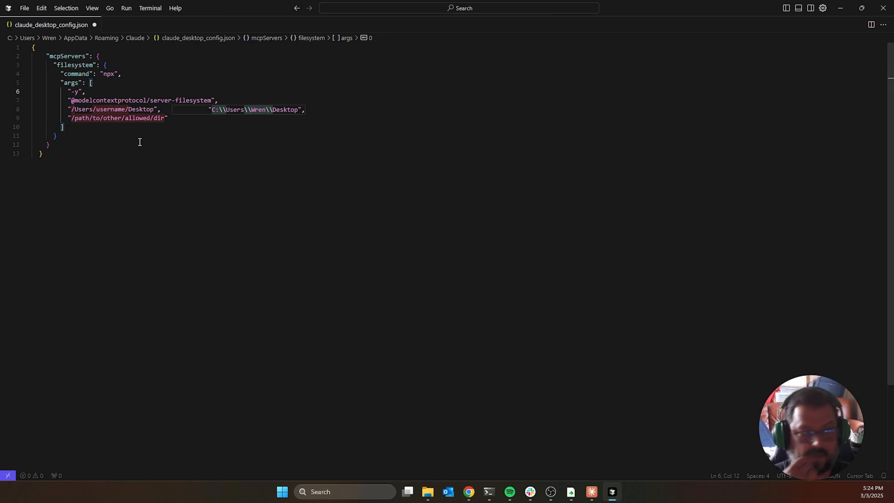
key(Down)
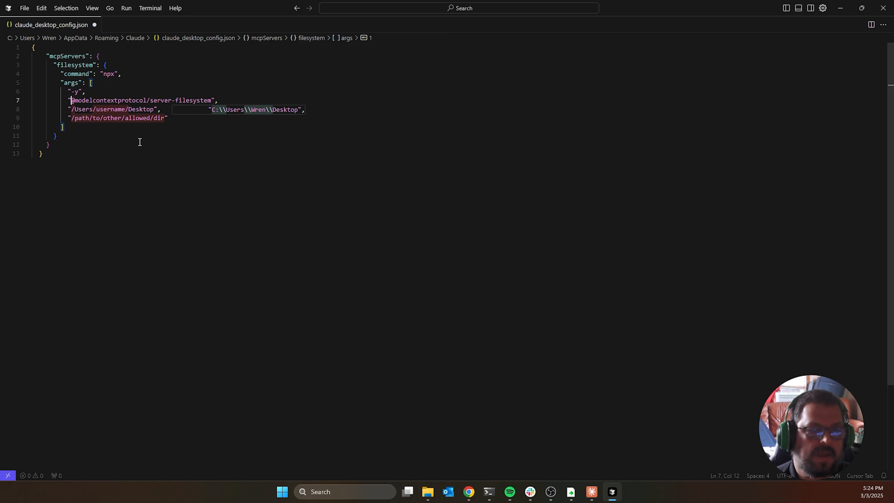
key(shift+Right)
key(shift+Right)
key(shift+Right)
key(shift+Right)
key(shift+Right)
key(shift+Right)
key(shift+Right)
key(shift+Right)
key(shift+Right)
key(shift+Right)
key(shift+Right)
key(shift+Right)
key(shift+Right)
key(shift+Right)
key(shift+Right)
key(shift+Right)
key(shift+Right)
key(shift+Right)
key(shift+Right)
key(shift+Right)
key(shift+Right)
key(shift+Right)
key(shift+Right)
key(shift+Right)
key(shift+Right)
key(shift+Right)
key(shift+Right)
key(shift+Right)
key(shift+Right)
key(shift+Right)
key(shift+Right)
key(shift+Right)
key(shift+Right)
key(shift+Right)
key(shift+Right)
key(shift+Right)
key(shift+Right)
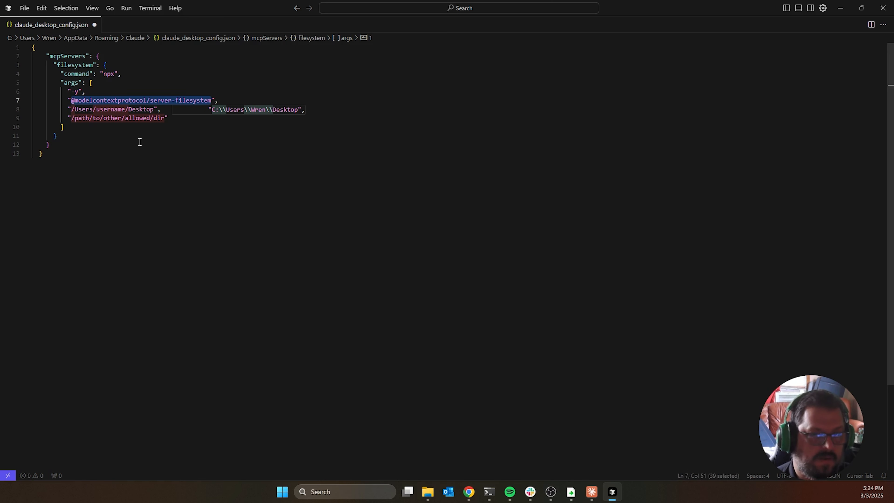
key(Down)
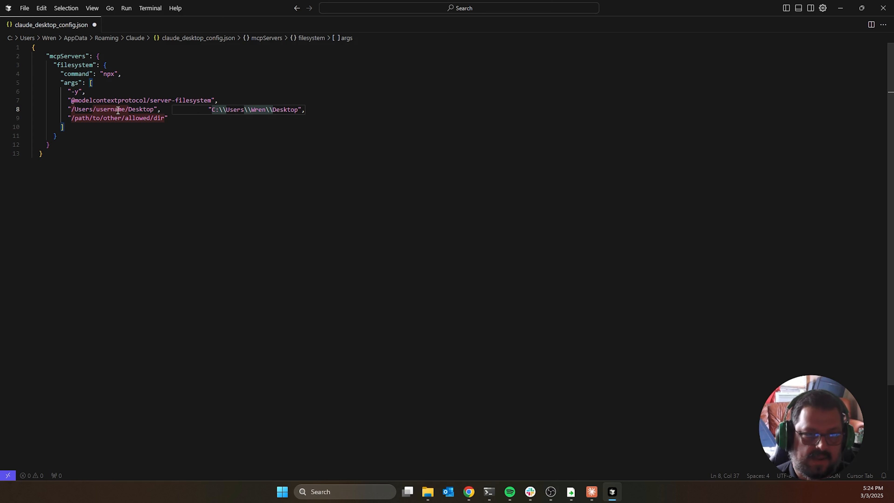
click(139, 118)
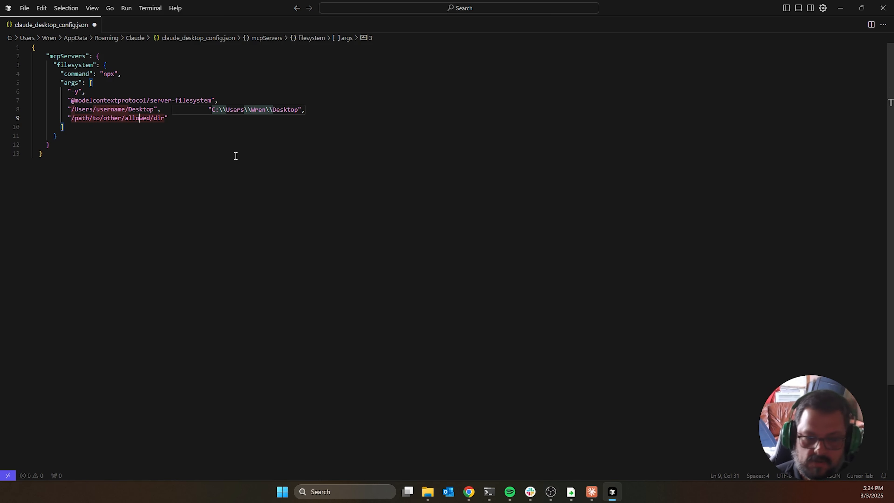
- Switch to the PowerShell window, reposition it, and change the working directory to Documents\obsidian
click(491, 492)
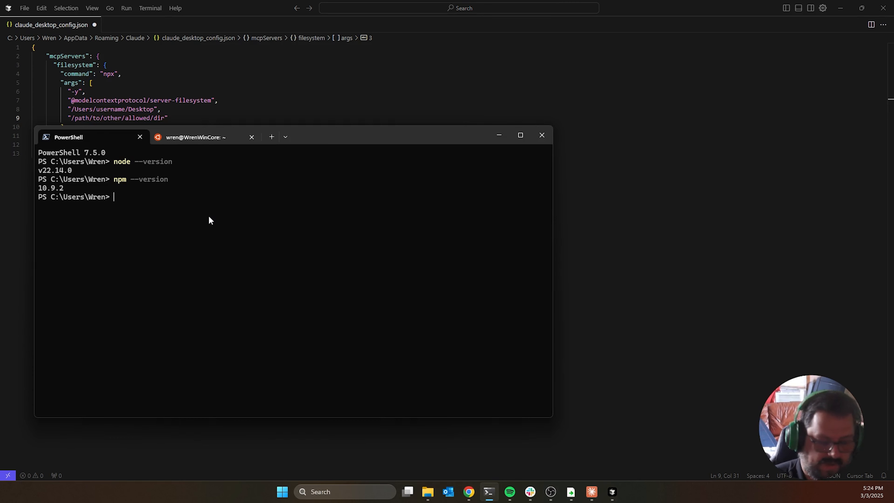
drag(329, 135, 467, 142)
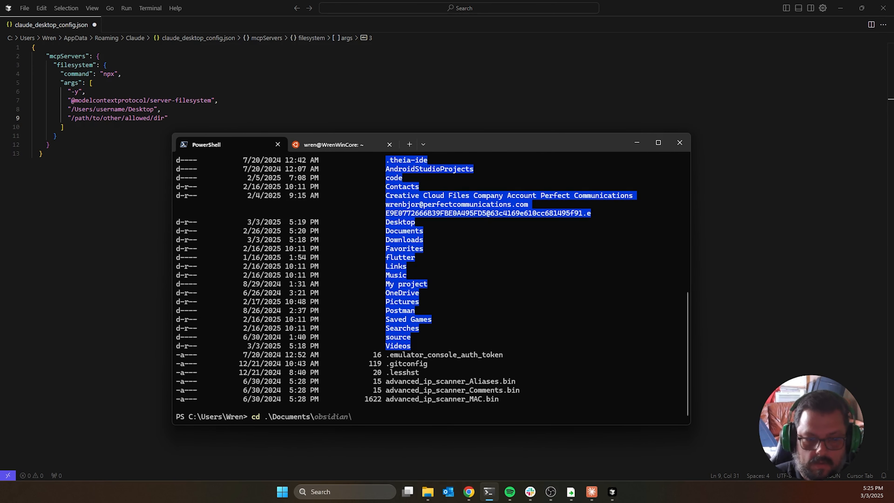
key(Tab)
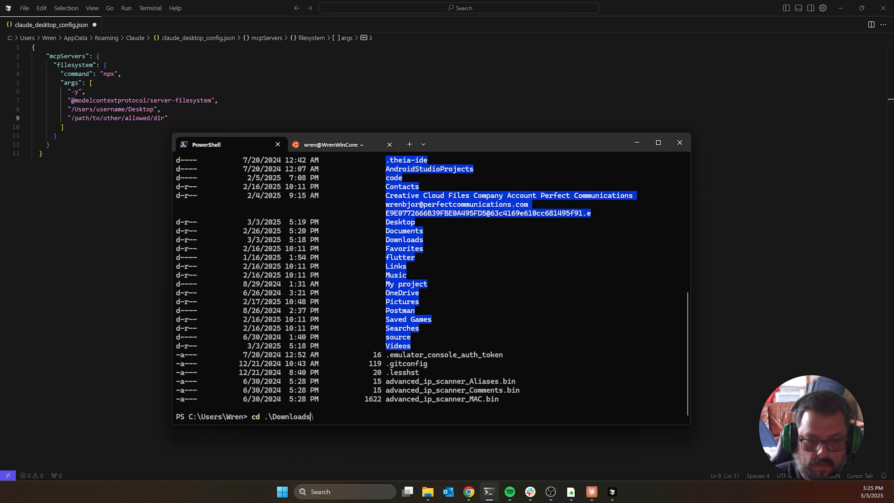
key(BackSpace)
key(BackSpace)
key(BackSpace)
key(BackSpace)
key(BackSpace)
key(BackSpace)
key(BackSpace)
key(BackSpace)
text(c)
key(Tab)
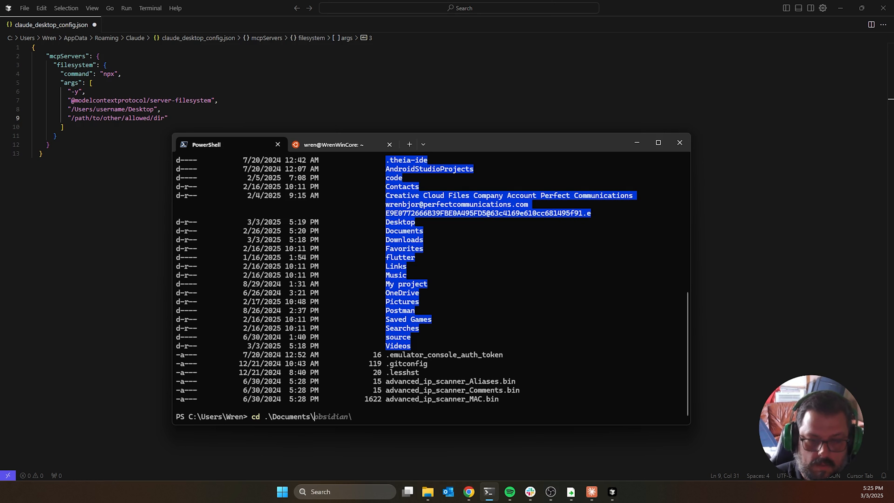
key(Right)
key(Return)
- Clear the terminal, list the obsidian folder's contents with ls, and clear the output again
text(cls)
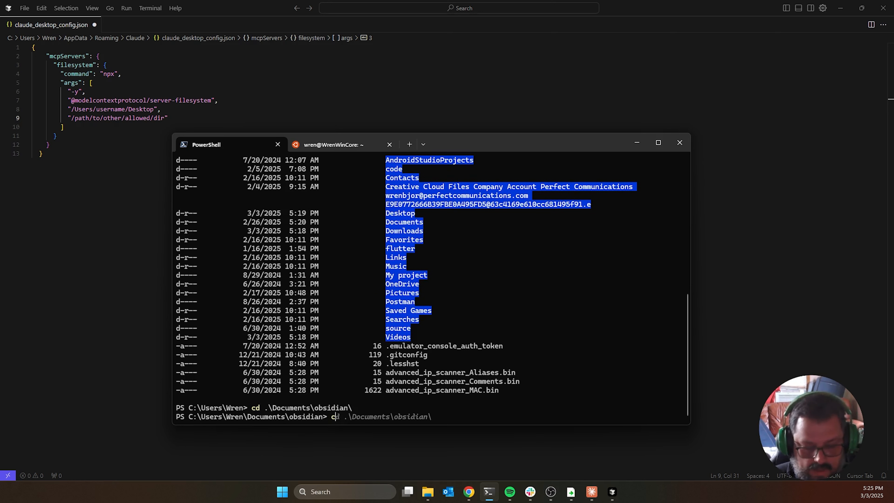
key(Return)
text(ls)
key(Return)
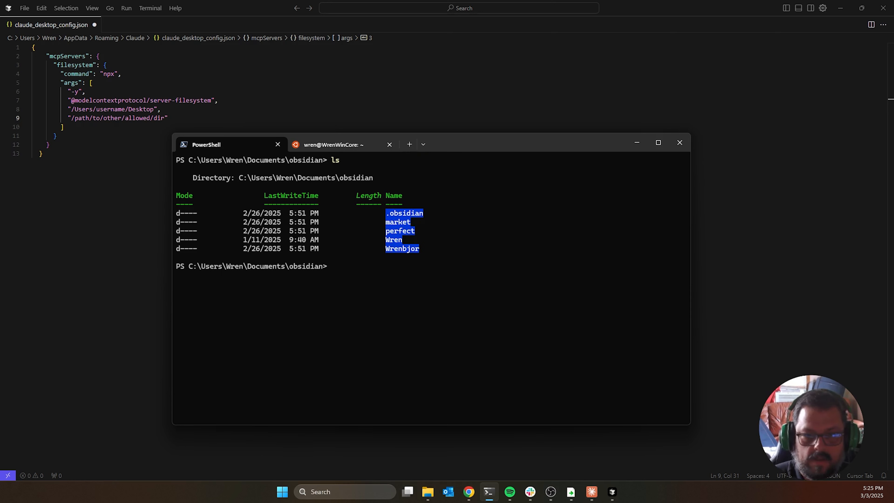
text(cls)
key(Return)
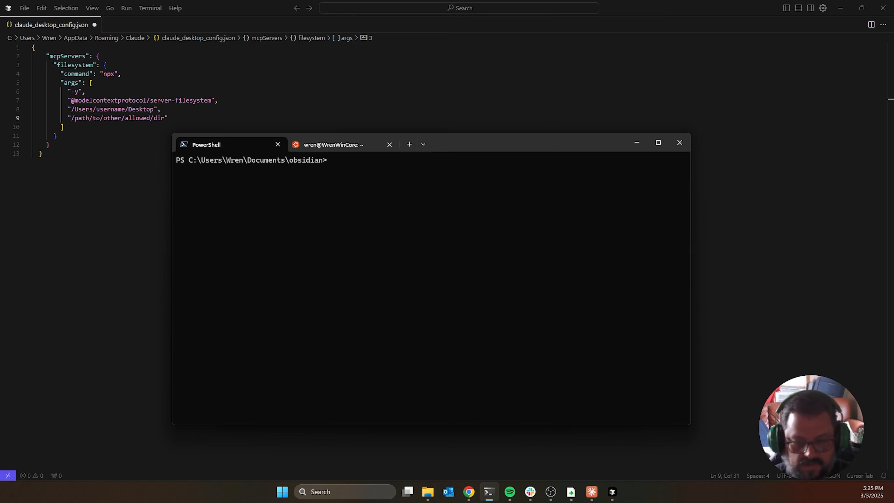
- Launch Obsidian and trust the vault's author so its plugins are enabled
key(super+z)
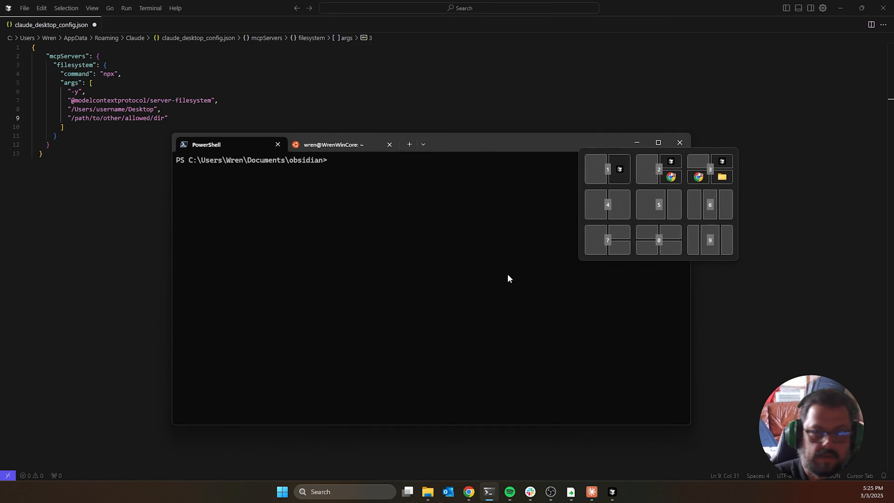
key(Escape)
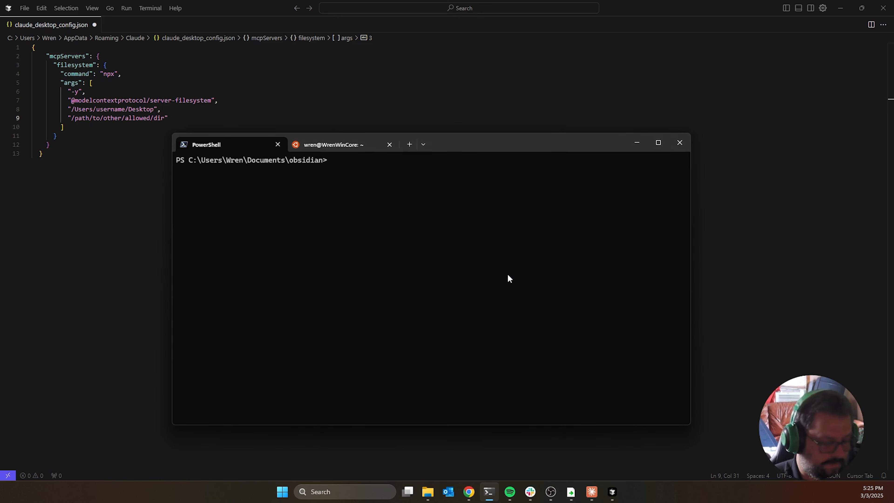
key(super)
key(Return)
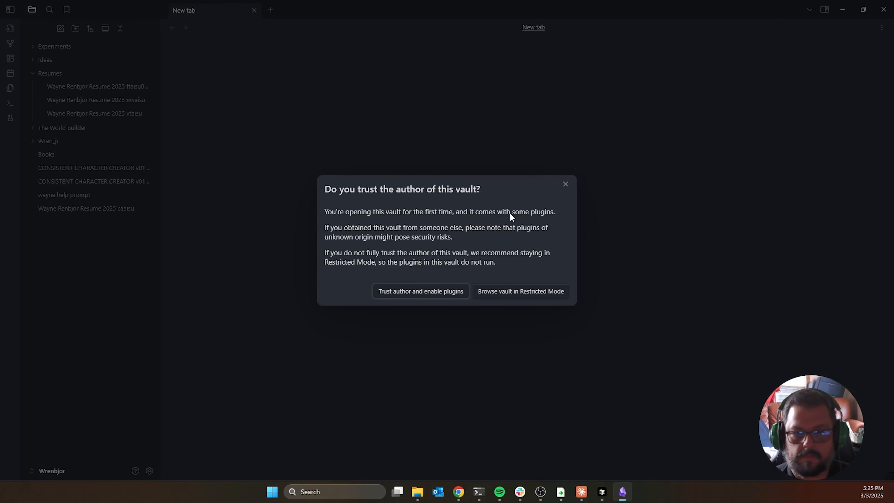
click(418, 291)
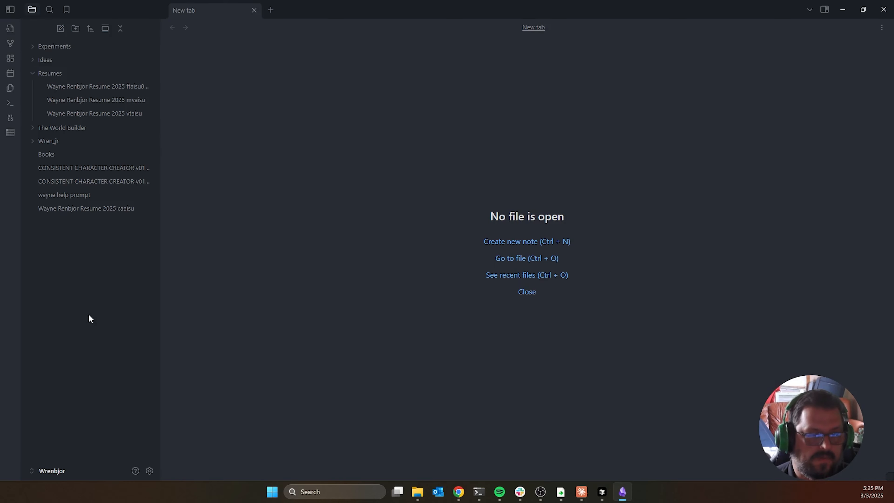
key(Escape)
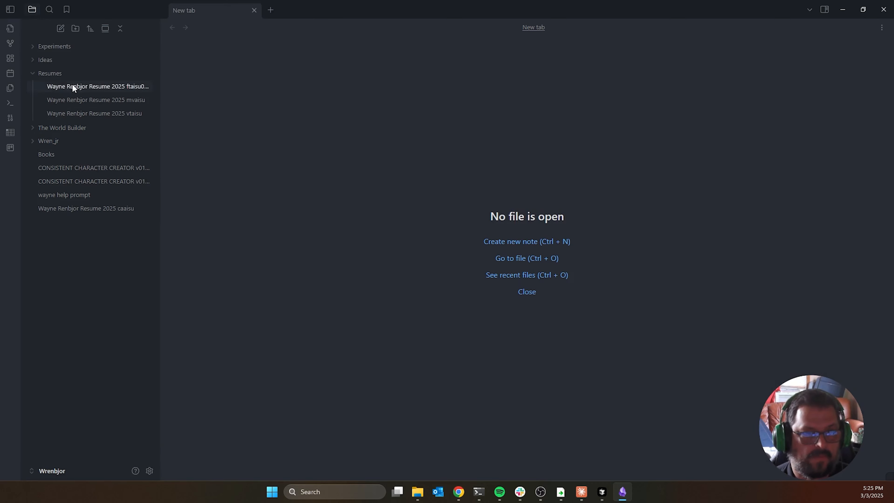
- Collapse Resumes, expand Ideas and its Apps folder, and look through The Culinary AI note
click(33, 73)
click(33, 64)
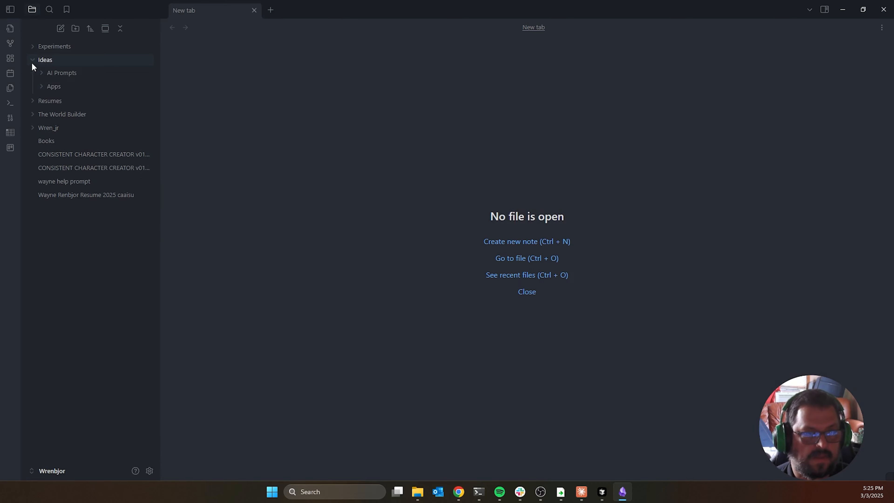
click(43, 88)
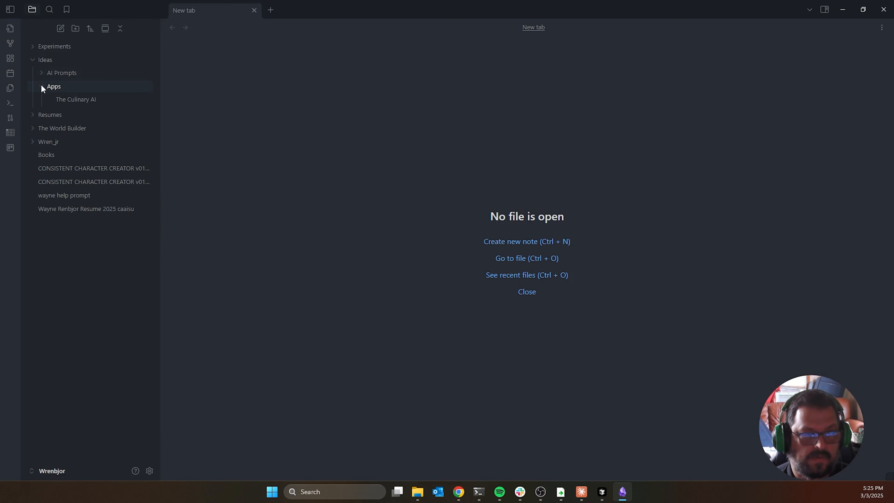
click(60, 100)
scroll(363, 186, down, 20)
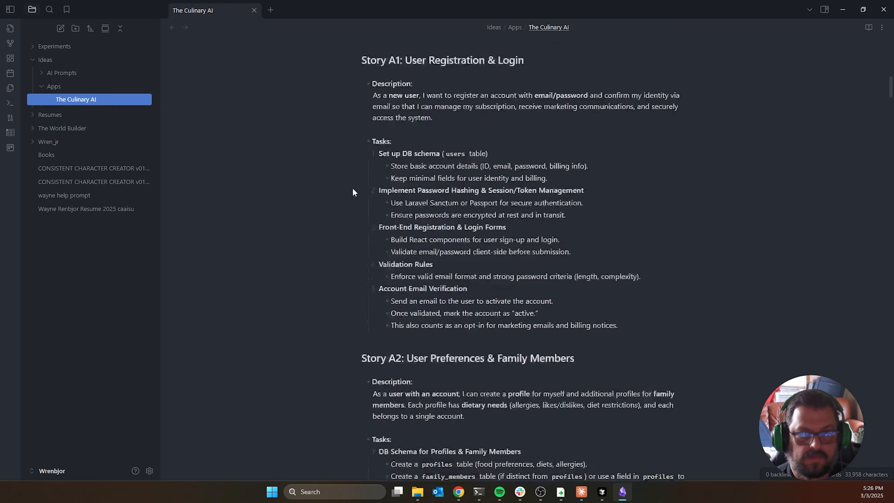
scroll(362, 186, up, 8)
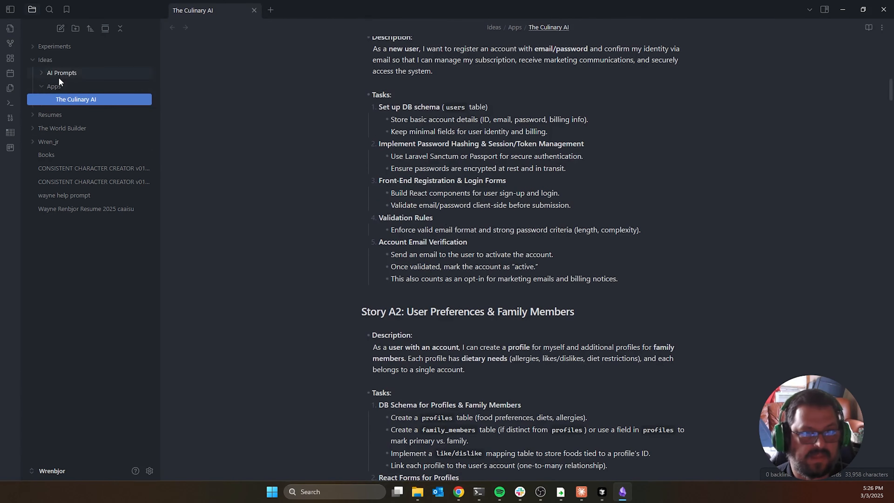
- Return to PowerShell, list the obsidian folder's contents with ls, and check the open vault's name in Obsidian
click(842, 9)
text(ls)
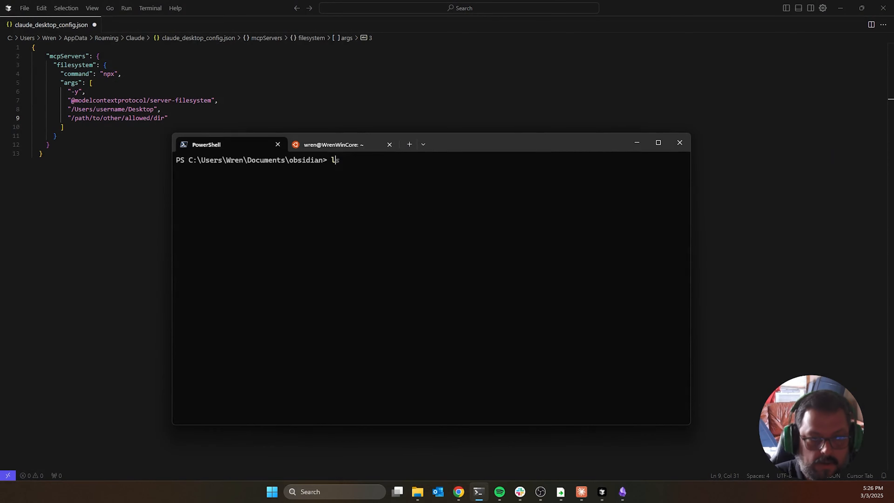
key(Return)
text(cd)
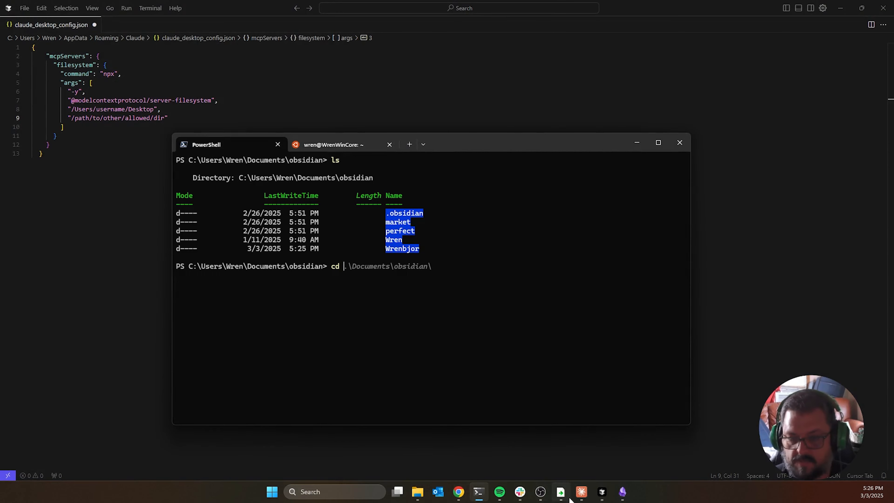
click(622, 491)
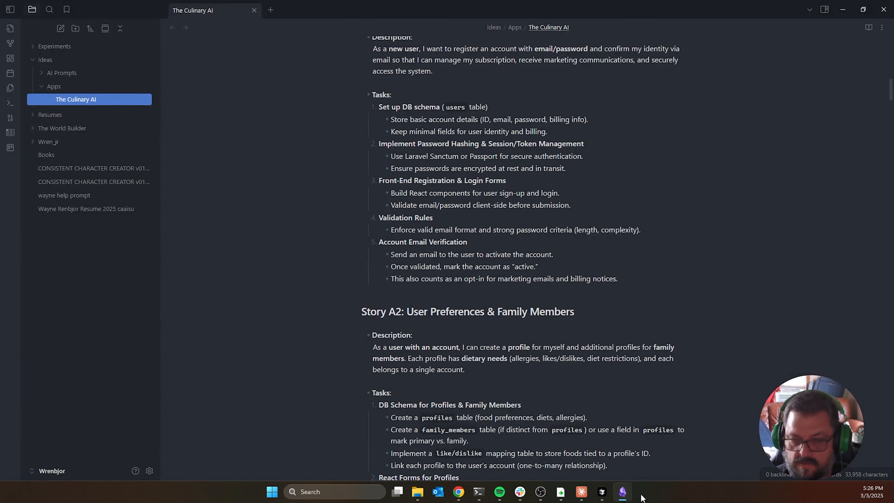
click(622, 492)
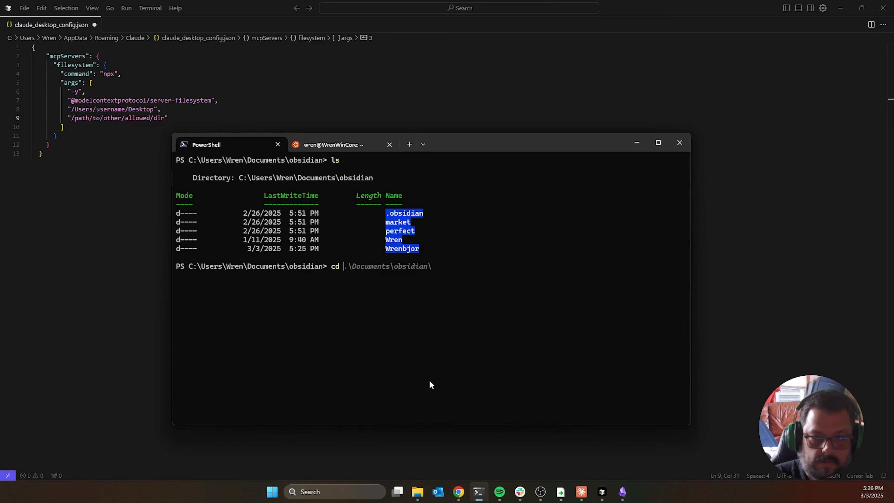
- Change into the folder of the vault that is open in Obsidian and list its contents with ls
text(Wr)
key(Tab)
key(Return)
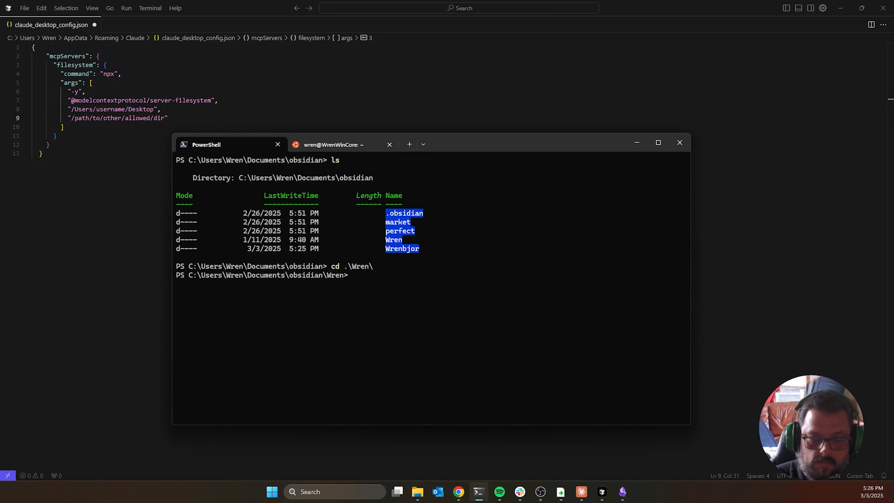
text(cd ..)
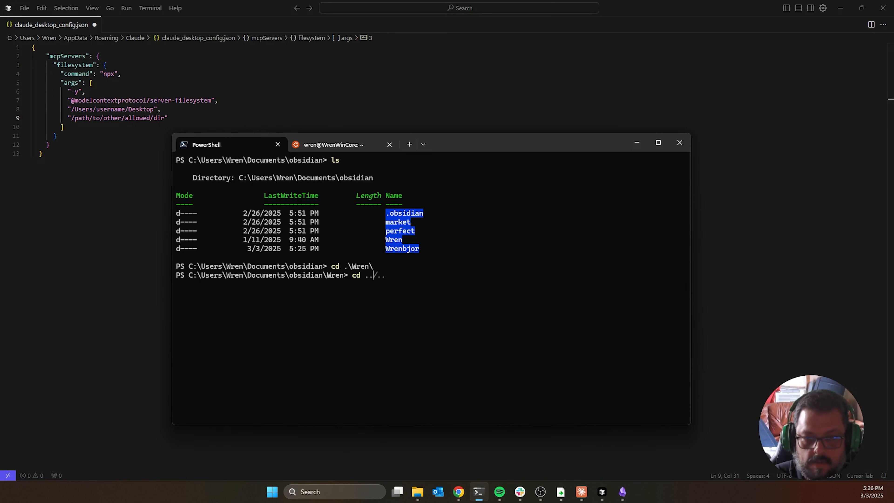
text(\Wr)
key(Tab)
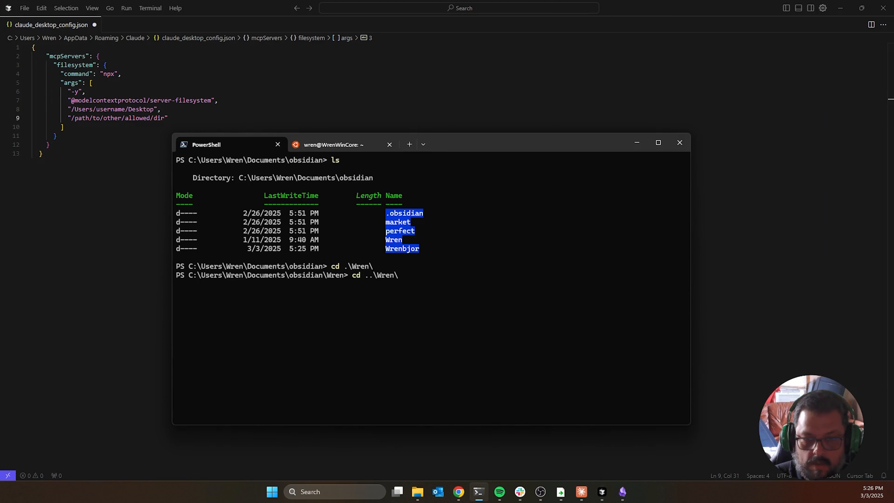
key(Tab)
key(Return)
text(ls)
key(Return)
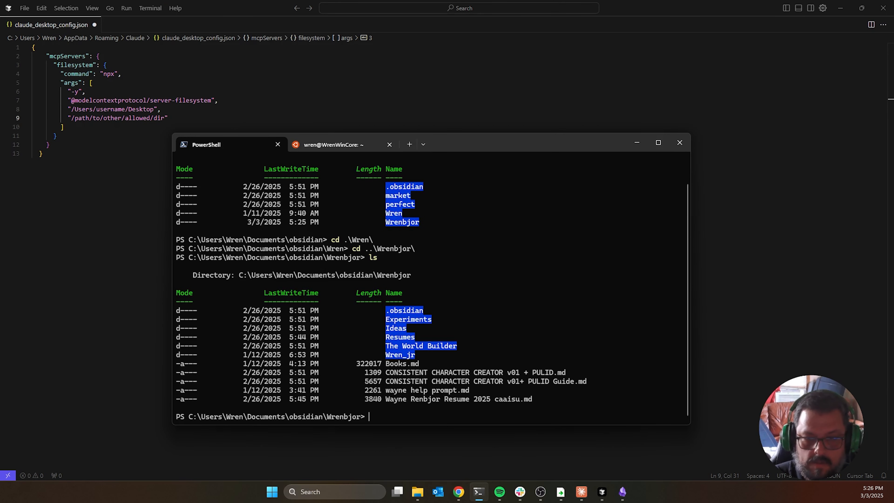
- Change into the vault's Ideas folder and list its contents with ls
text(cd )
text(.\I)
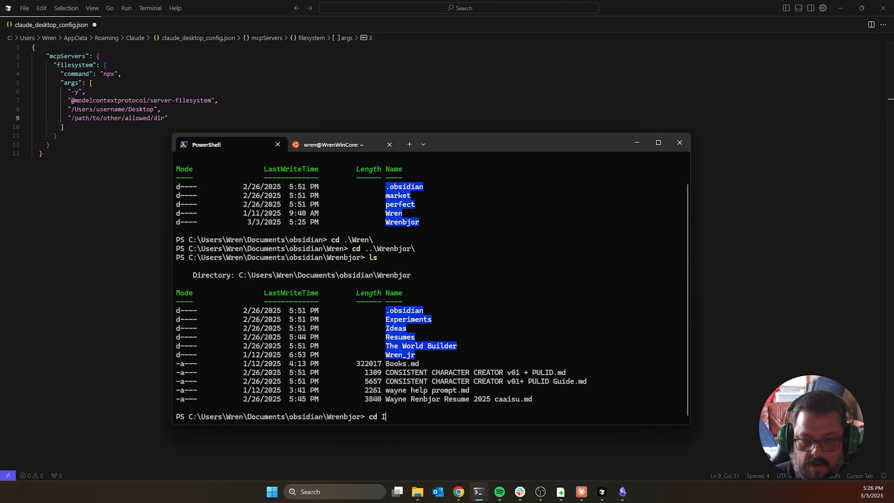
key(Tab)
key(Return)
text(ls)
key(Return)
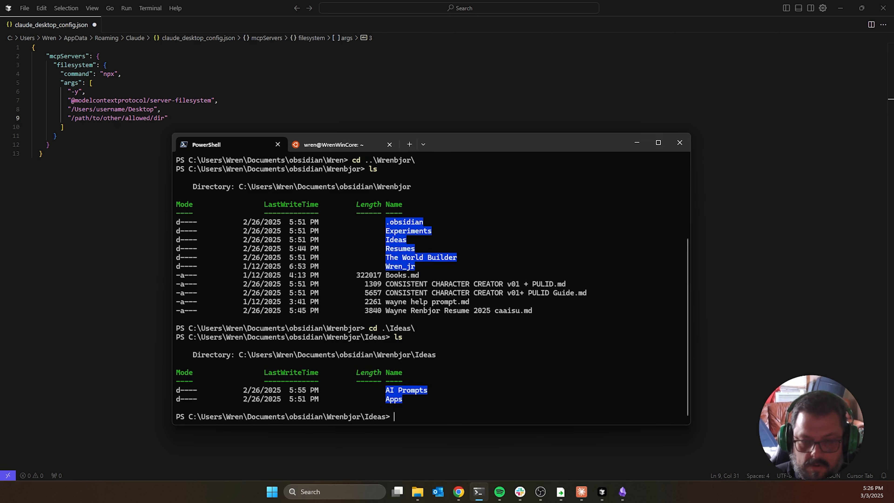
- Change into the Apps folder and list its contents with ls
text(cd .\A)
key(Tab)
key(Tab)
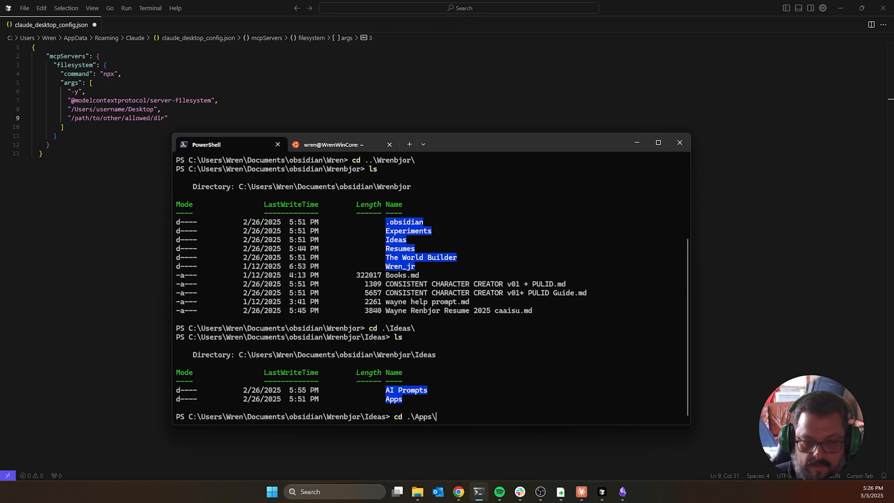
key(Return)
text(ls)
key(Return)
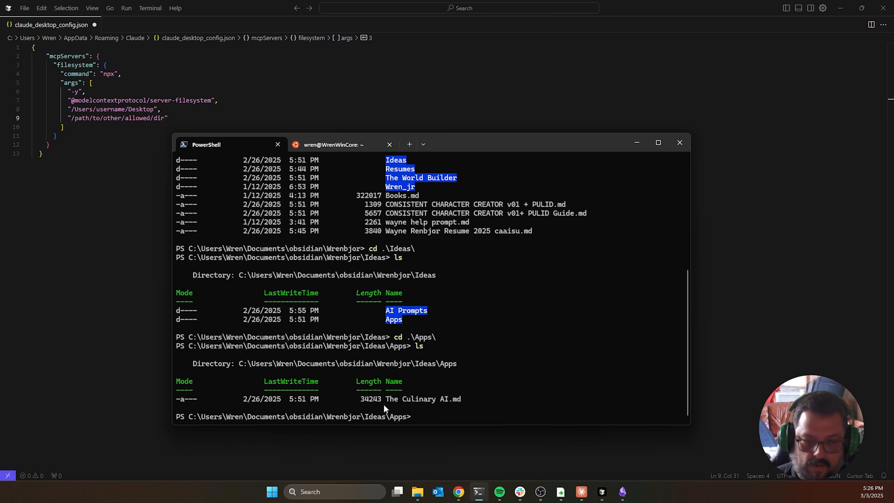
- Copy the part of the PowerShell prompt's path from the C: drive through Documents\obsidian
drag(386, 399, 422, 399)
right_click(469, 396)
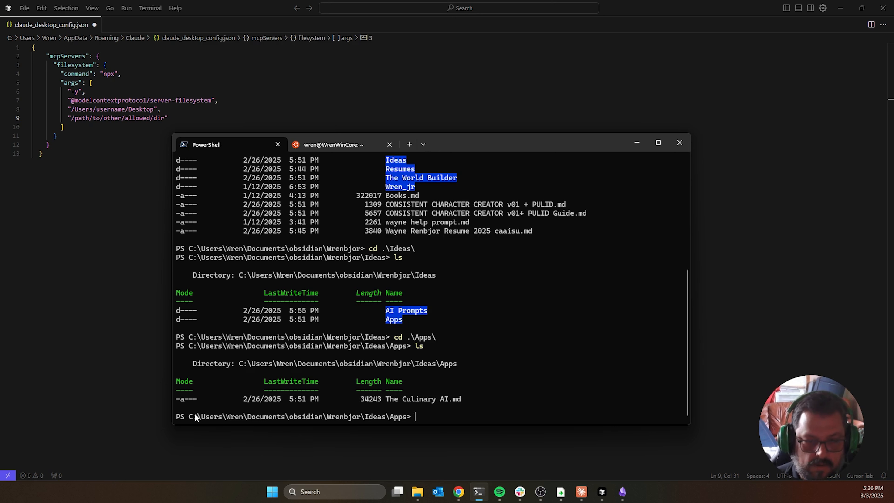
drag(191, 415, 314, 418)
right_click(322, 418)
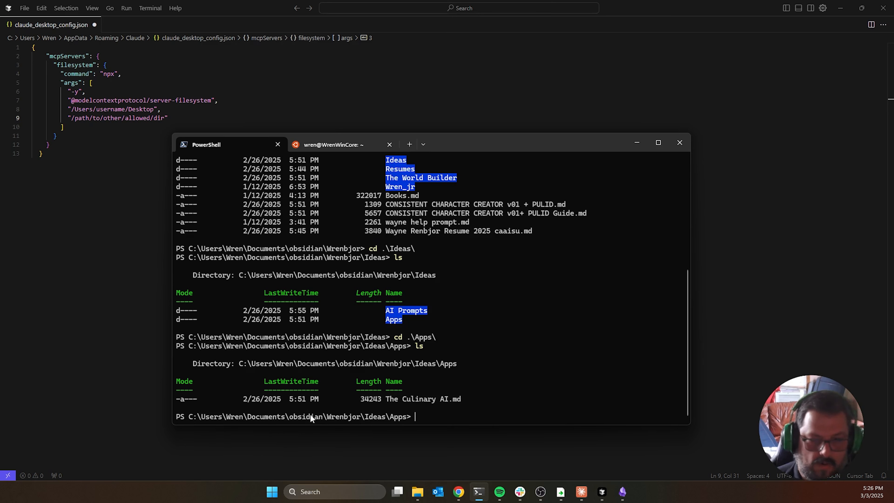
- In Cursor, delete the second placeholder directory entry, "/path/to/other/allowed/dir", from the filesystem server's args
drag(71, 118, 169, 118)
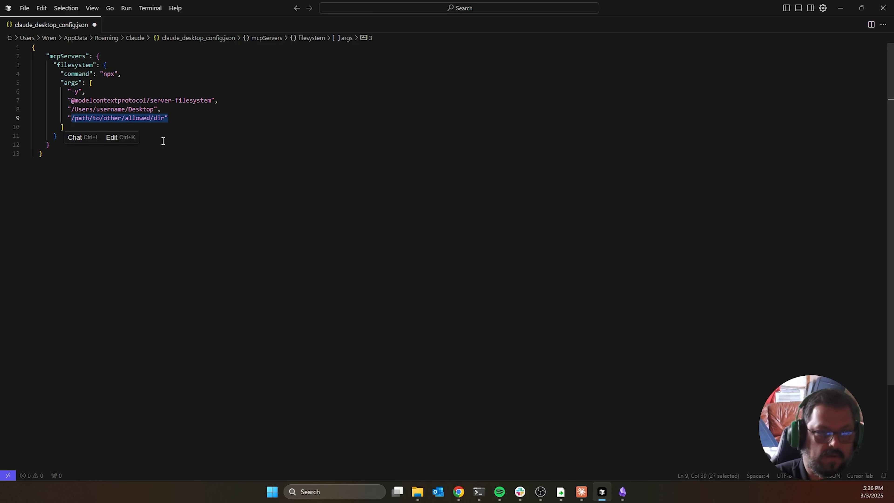
key(BackSpace)
key(BackSpace)
key(BackSpace)
key(BackSpace)
key(BackSpace)
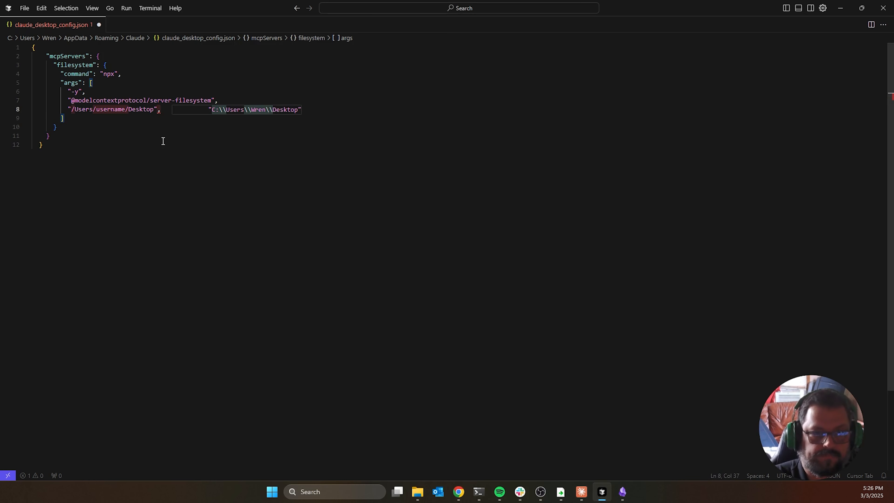
- Remove the comma after "/Users/username/Desktop" and replace that placeholder with the copied Windows path ending in Documents\obsidian
key(Left)
key(shift+Left)
key(shift+Left)
key(shift+Left)
key(shift+Left)
key(shift+Left)
key(shift+Left)
key(shift+Left)
key(shift+Left)
key(shift+Left)
key(shift+Left)
key(shift+Left)
key(shift+Left)
key(shift+Left)
key(shift+Left)
key(shift+Left)
key(shift+Left)
key(shift+Left)
key(shift+Left)
key(shift+Left)
key(shift+Left)
key(shift+Left)
key(shift+Left)
key(shift+Left)
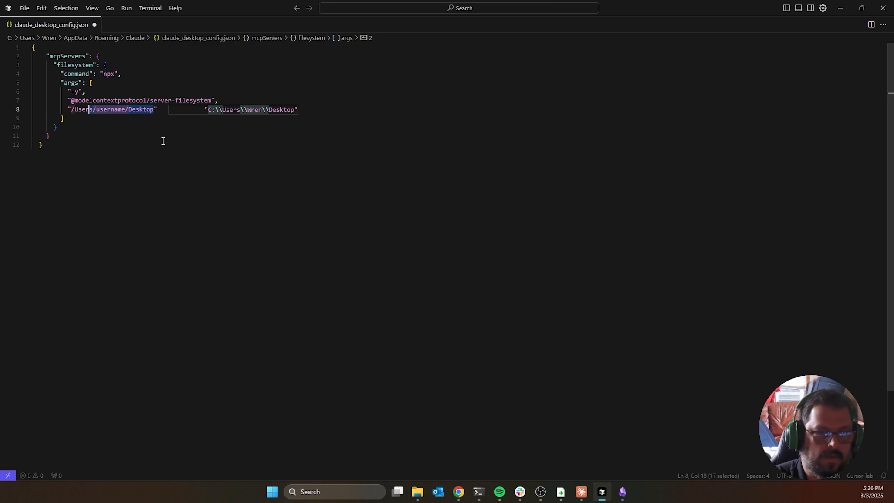
key(BackSpace)
text(C:\Users\Wren\Documents\obsidian)
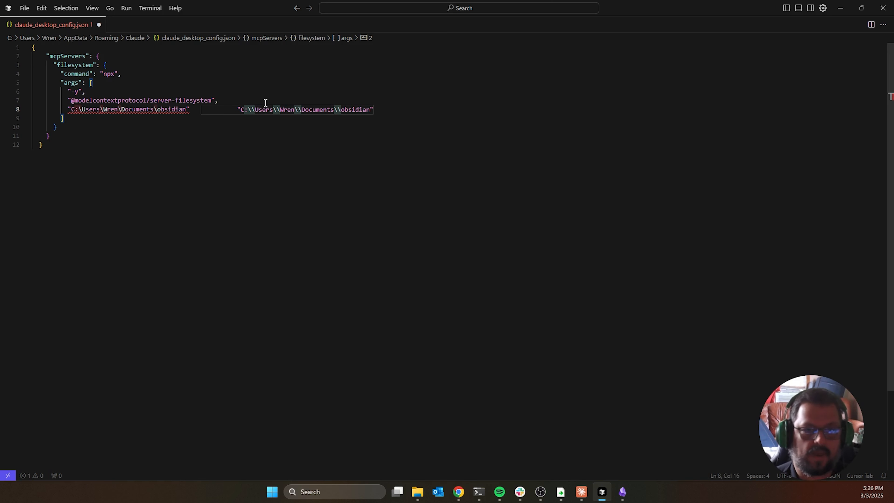
mouse_move(242, 108)
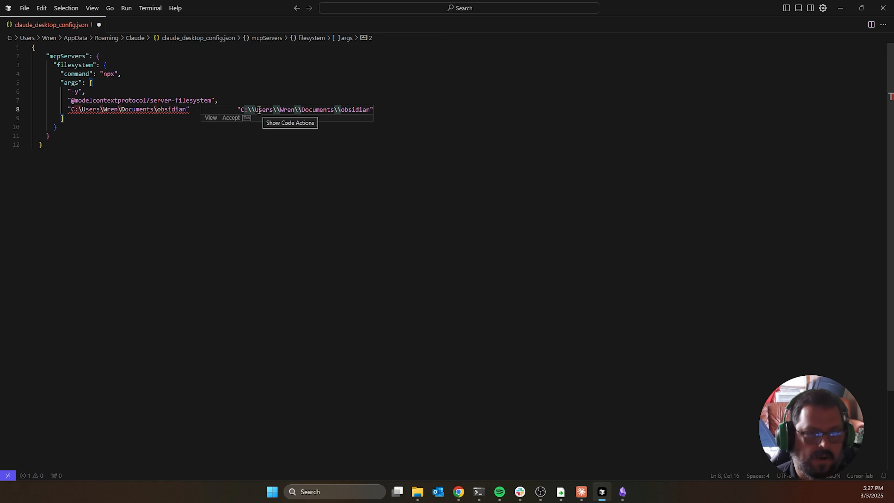
- Escape the obsidian path with double backslashes, add a comma after it, and start a new line in args
key(Tab)
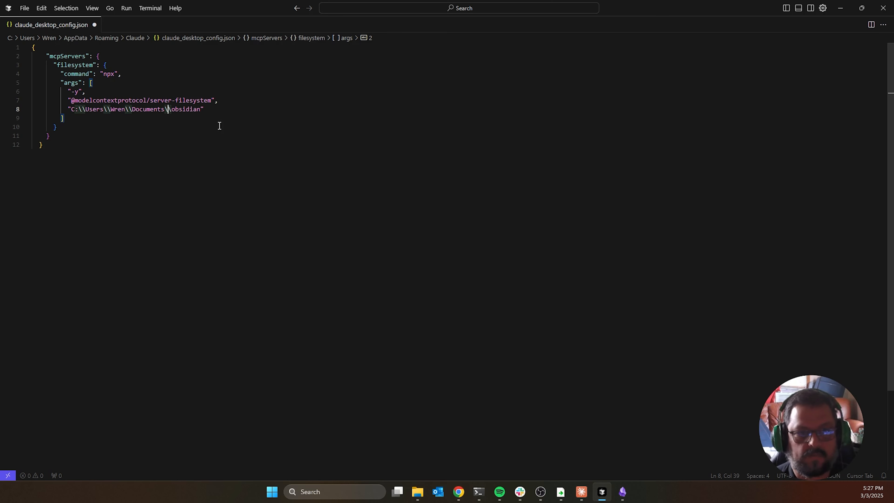
click(210, 110)
text(,)
key(Return)
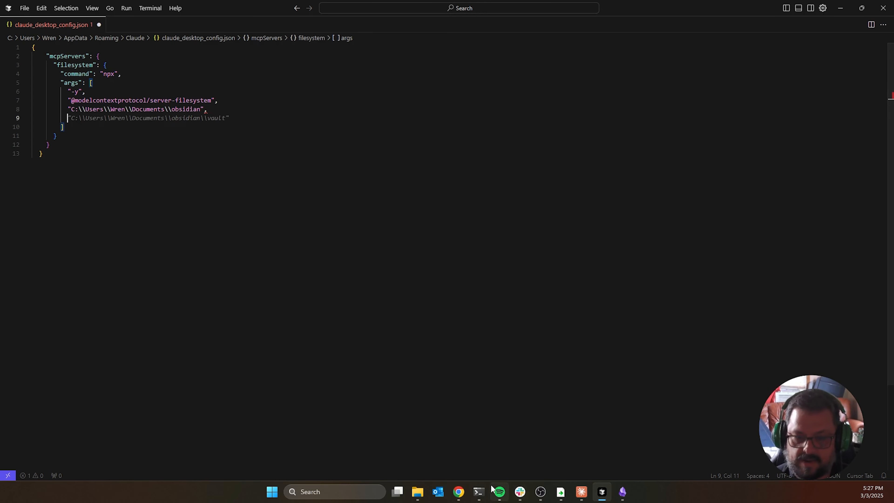
- Switch to the terminal's Ubuntu session, clear its screen, and move the window clear of the config code
click(479, 492)
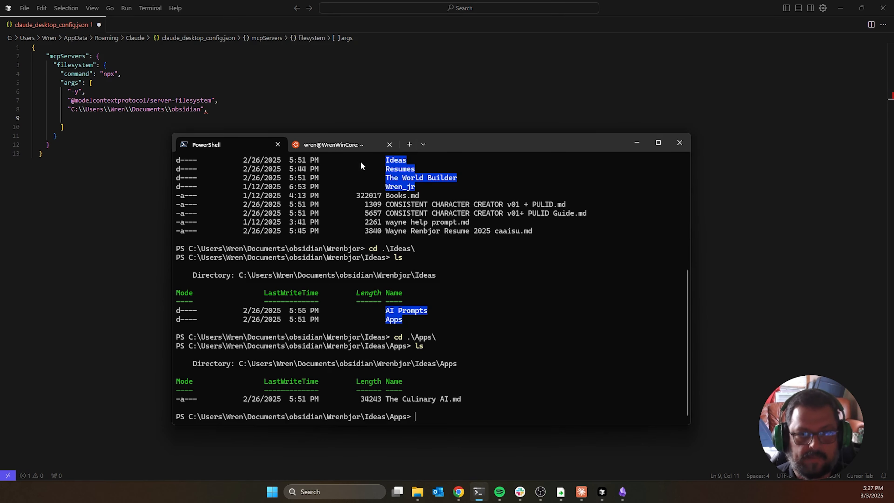
click(342, 144)
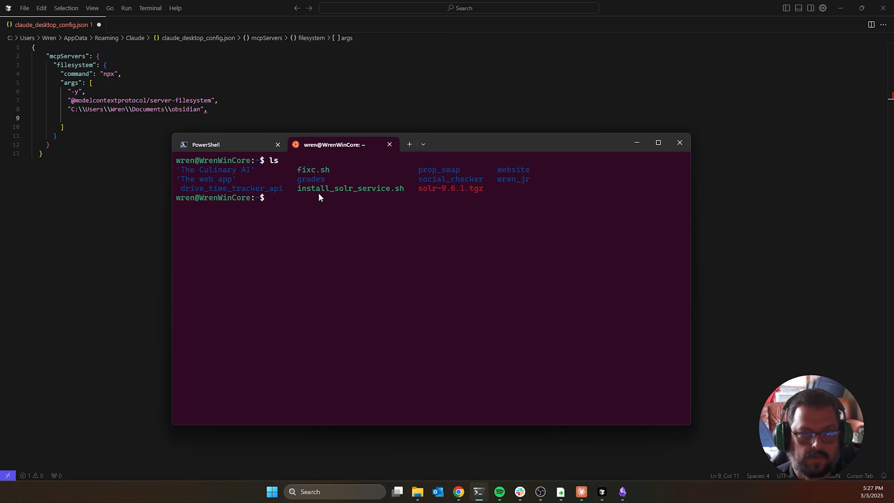
text(clear)
key(Return)
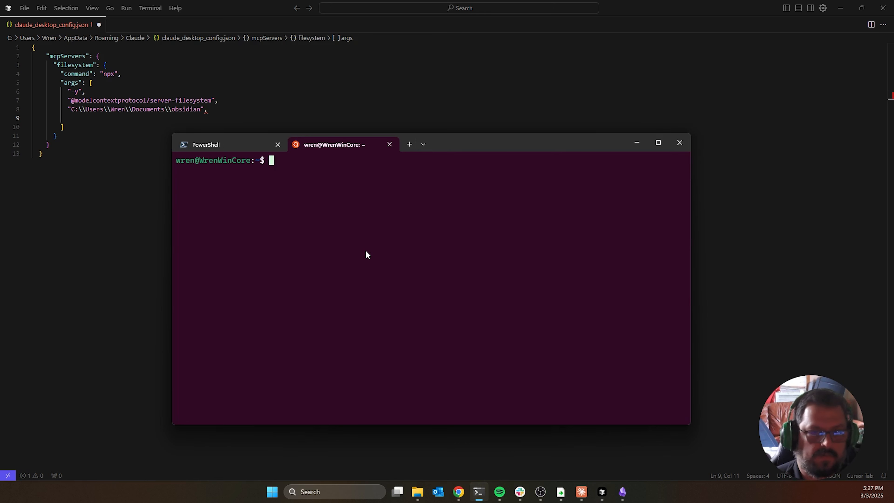
drag(478, 146, 572, 130)
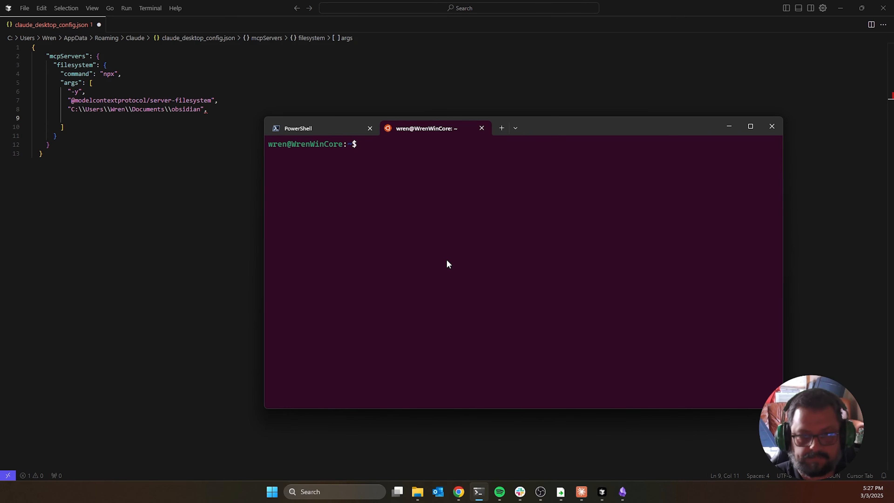
- Print the Ubuntu working directory with pwd and list its contents with ls
text(pwd)
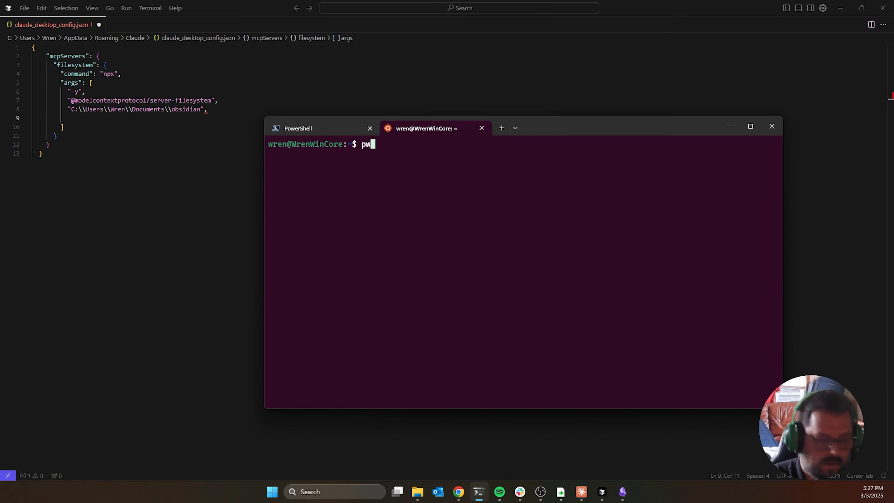
key(Return)
text(ls)
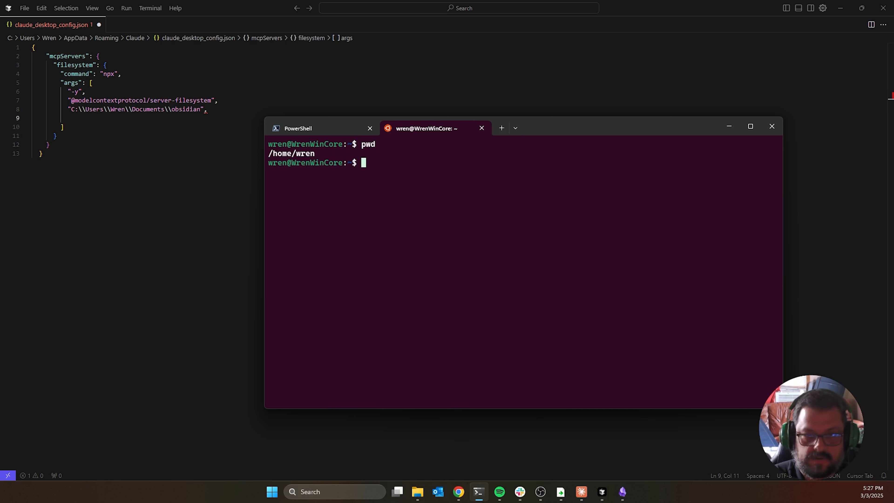
key(Return)
text(c)
key(BackSpace)
key(BackSpace)
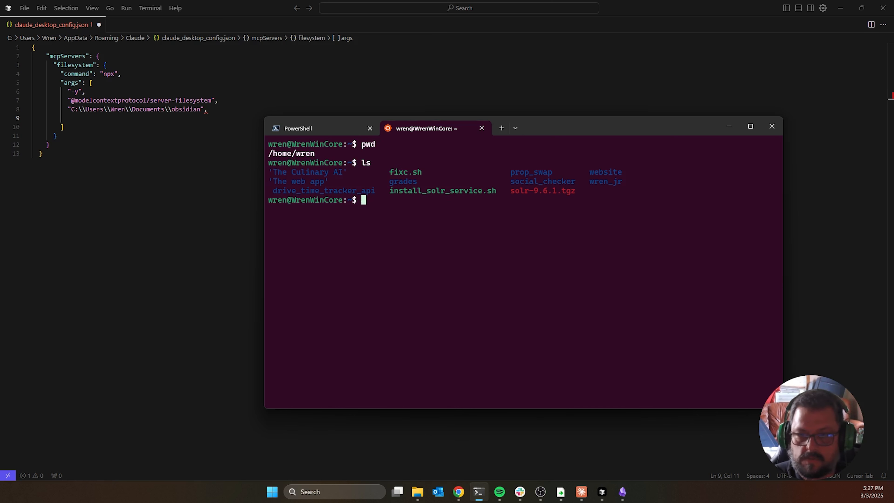
- Clear the Ubuntu terminal and print the working directory again with pwd
text(clear)
key(Return)
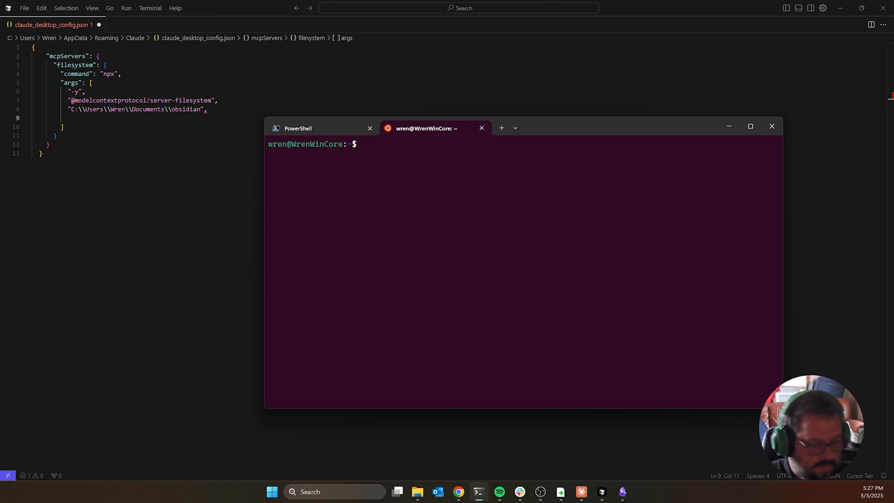
text(pwd)
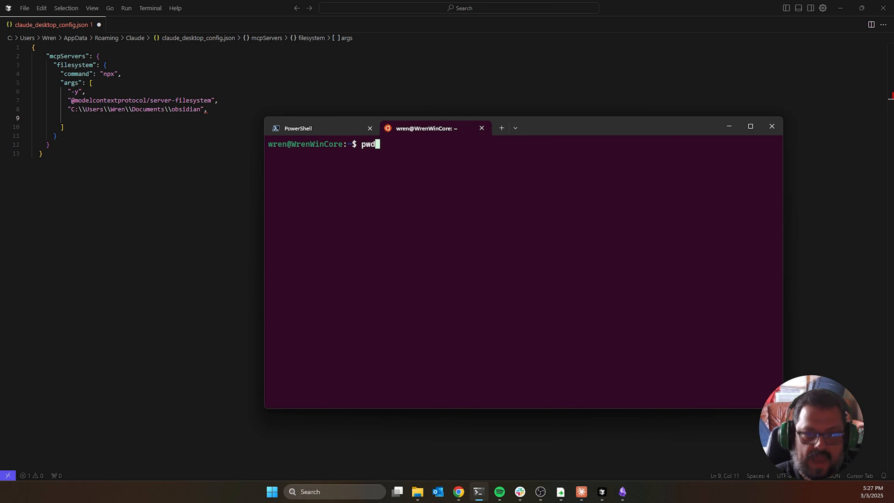
key(Return)
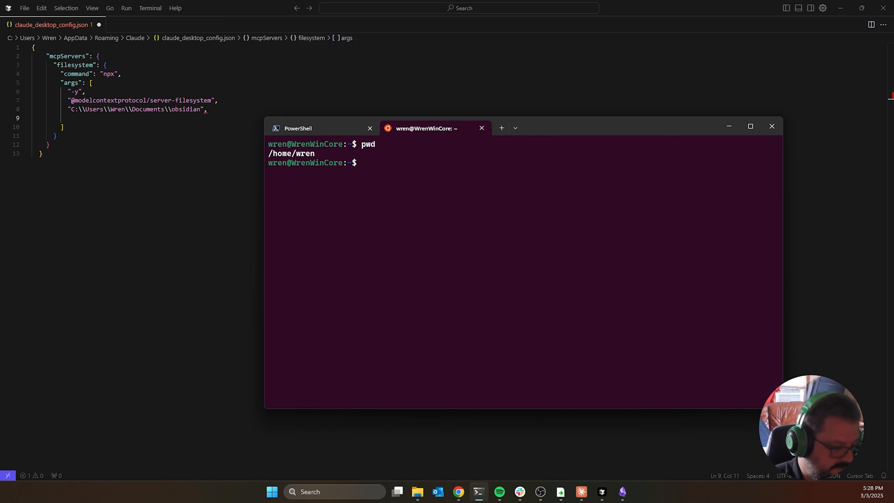
- Open the current Ubuntu folder in File Explorer with "explorer.exe ." and copy its full network path
text(explo)
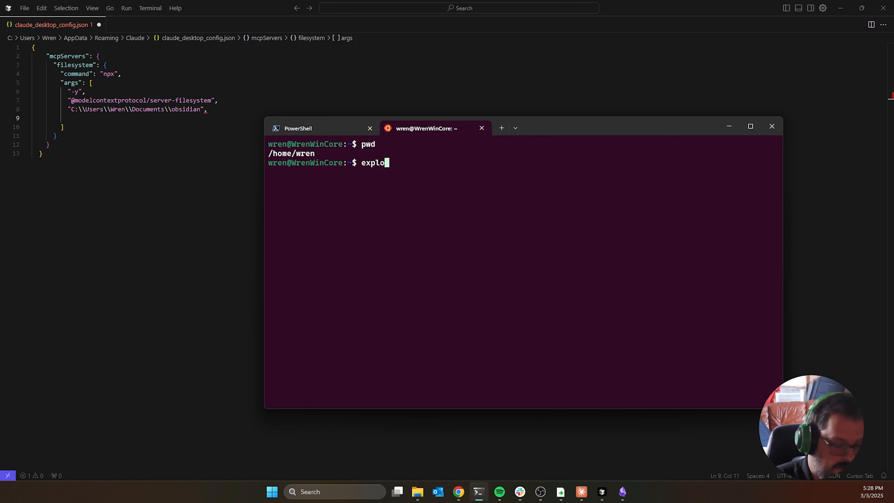
text(rer.exe .)
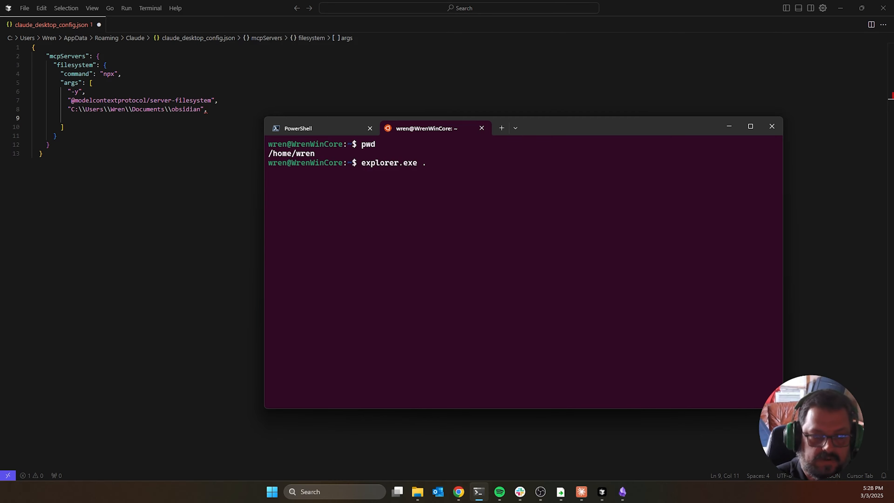
key(Return)
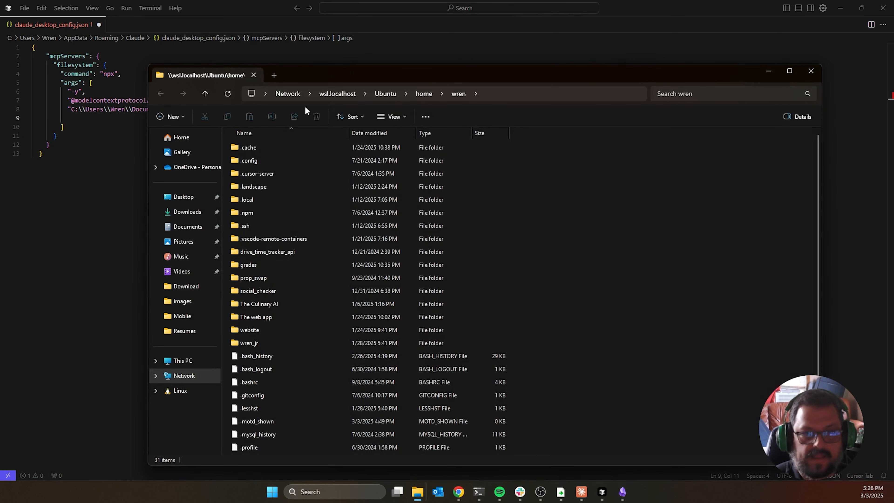
click(486, 94)
key(ctrl+c)
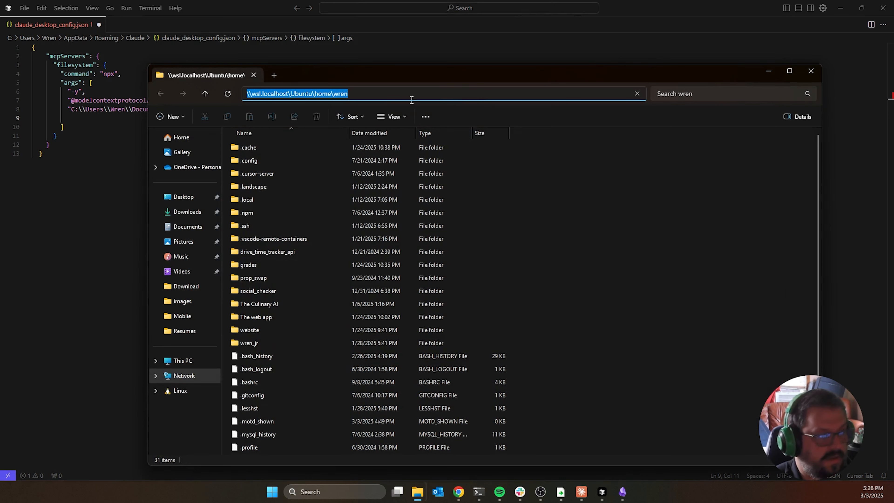
- In Cursor, paste the copied wsl.localhost path in quotes as the second directory entry, undoing the autocomplete replacement of it
click(85, 126)
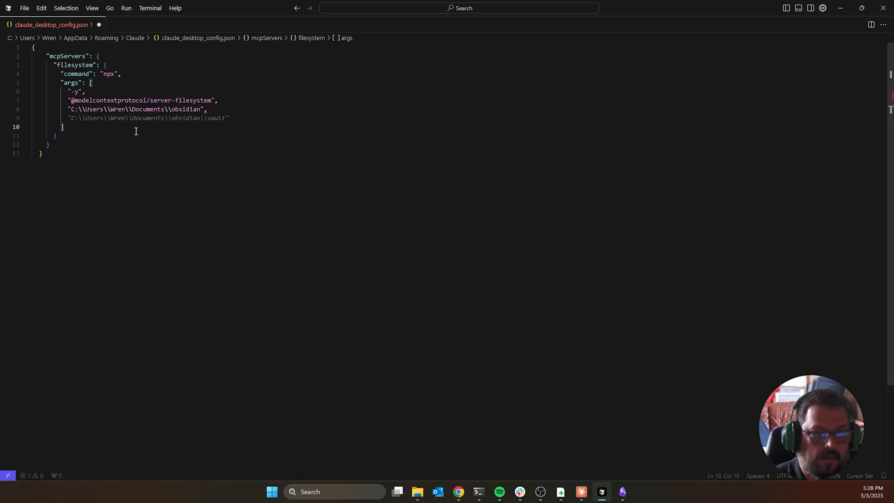
key(Up)
text(")
key(ctrl+v)
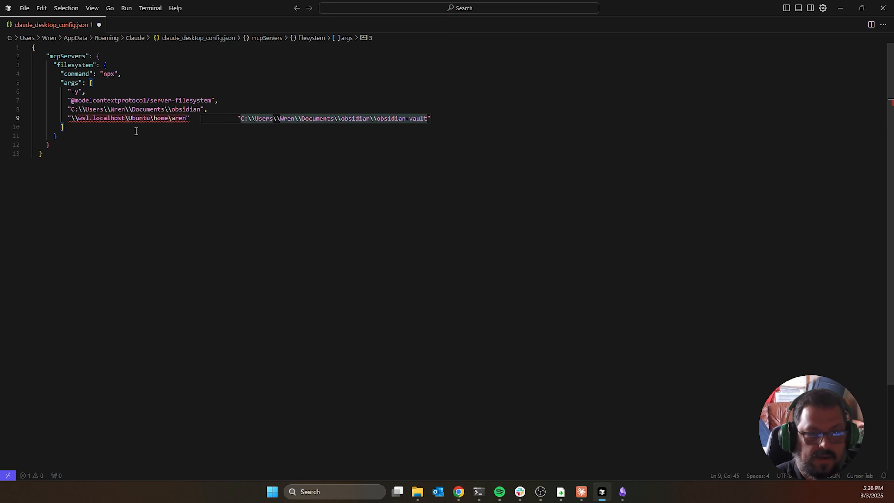
key(Tab)
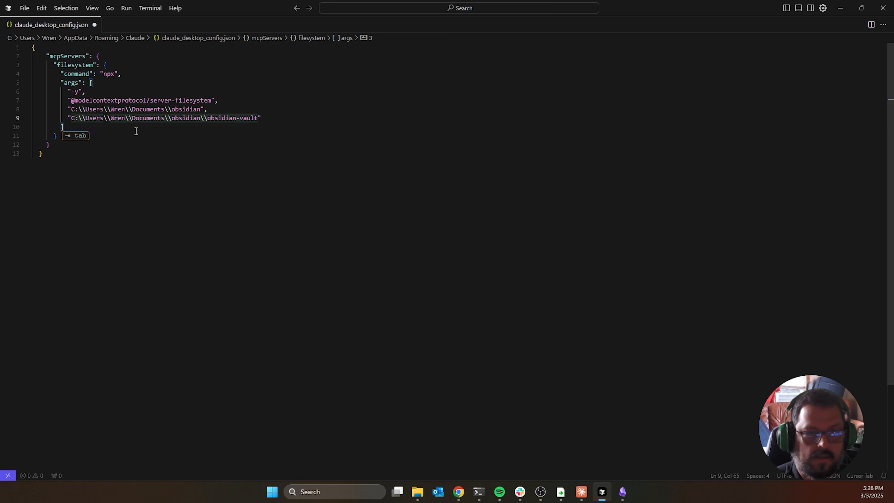
key(ctrl+z)
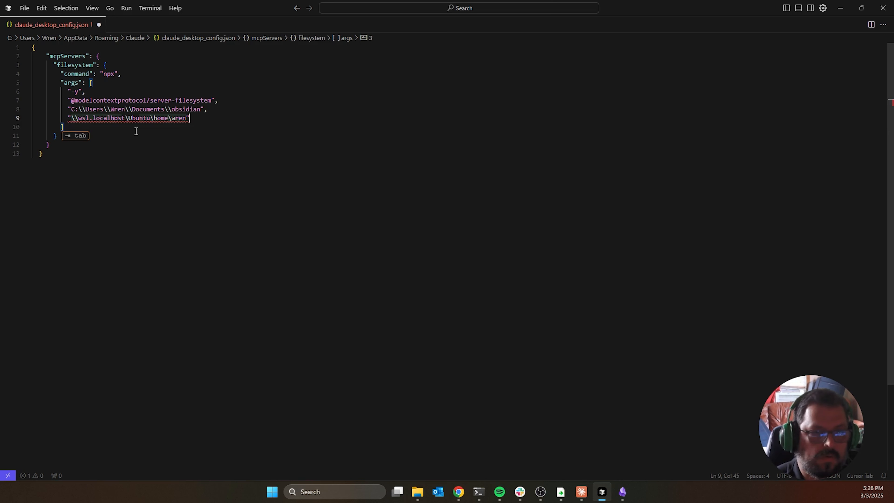
- Double the single backslashes before Ubuntu, home and the user folder in the wsl.localhost path, and save the config file
key(Left)
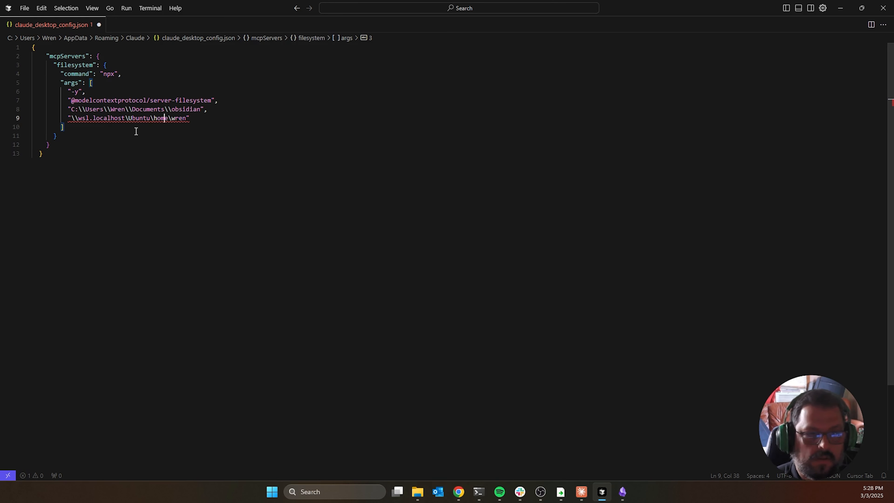
key(Left)
text(\)
key(Right)
key(Right)
key(Right)
key(Right)
key(Right)
key(Right)
key(Right)
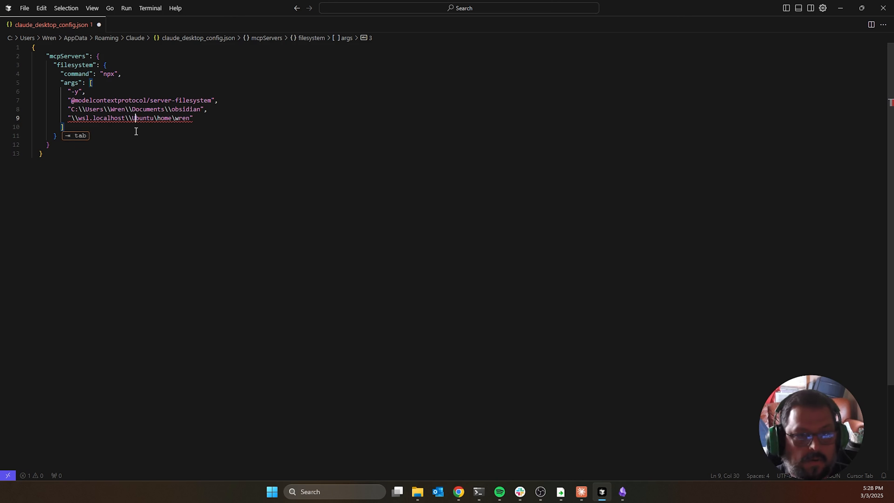
text(\)
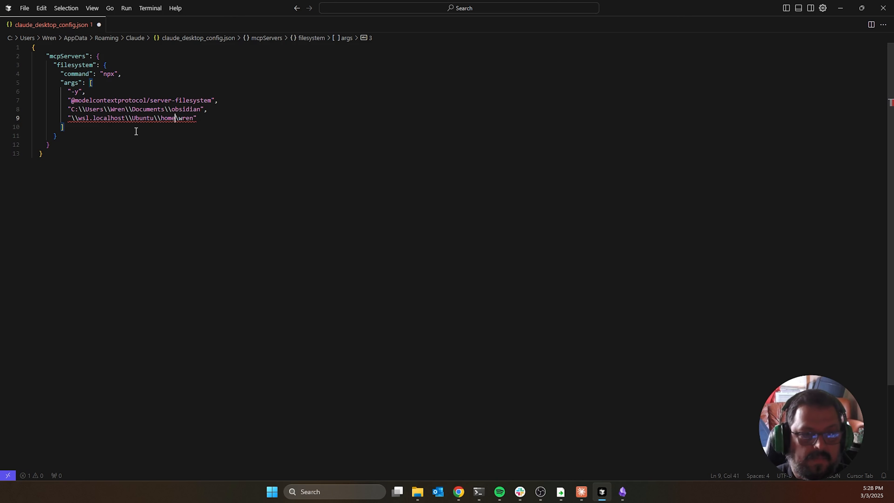
text(\)
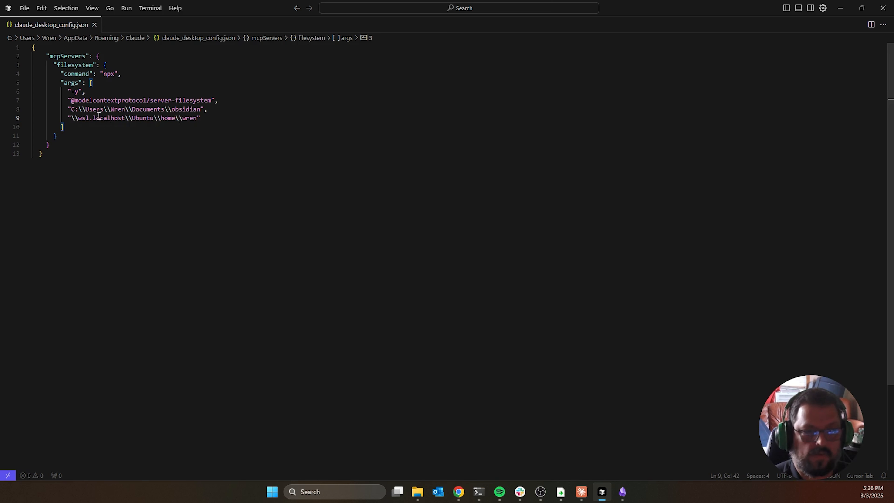
- Highlight the wsl.localhost entry, return to the Ubuntu home folder in File Explorer, and select The Culinary AI folder
drag(68, 118, 206, 119)
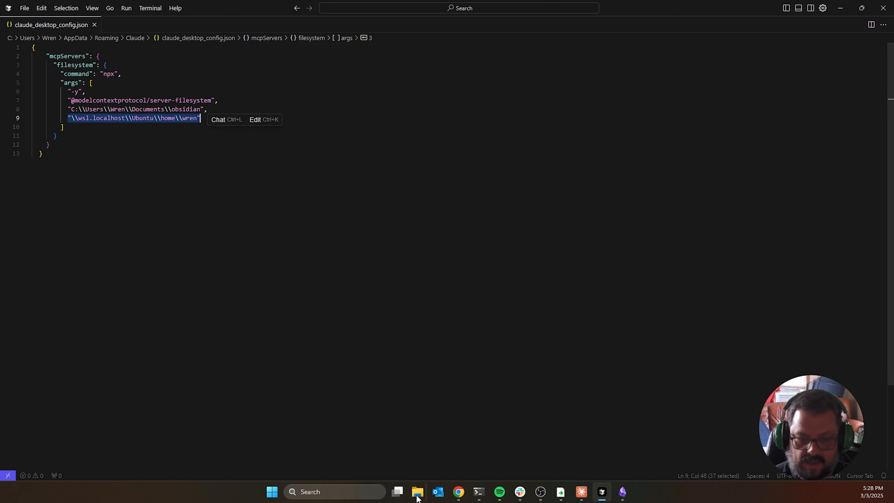
mouse_move(418, 495)
click(432, 439)
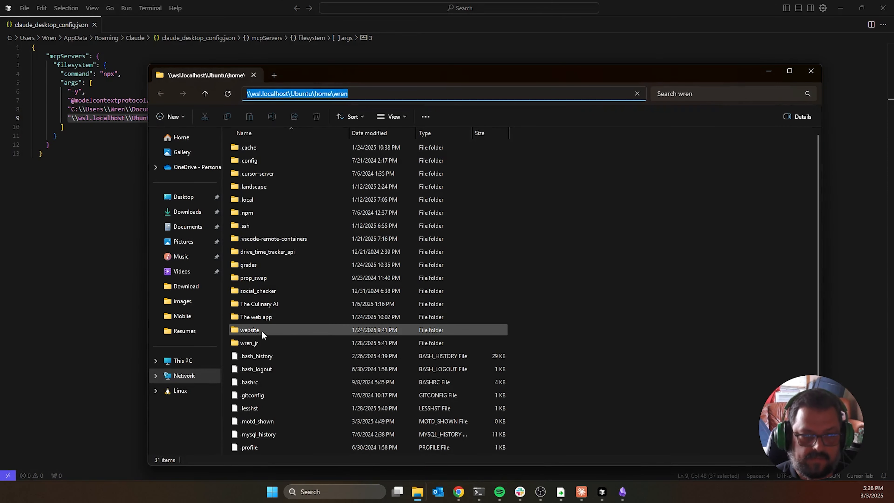
click(245, 306)
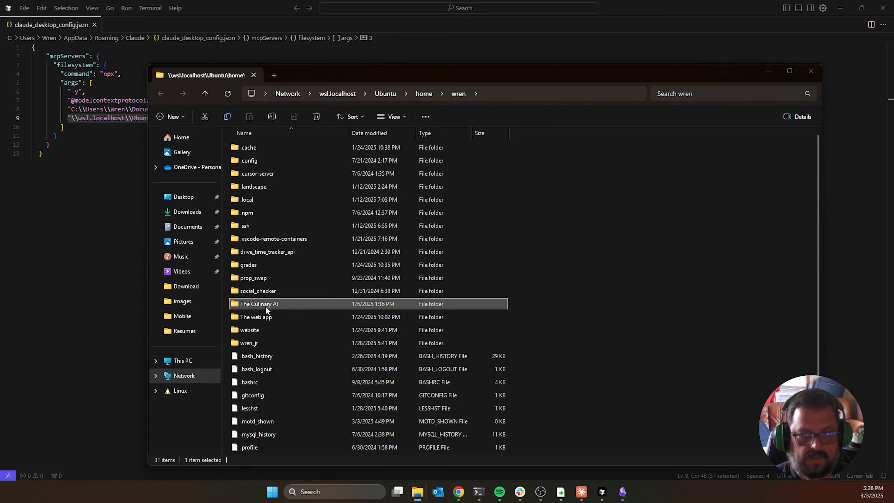
- In the Ubuntu terminal, list all home folder contents with ls -la, locate The Culinary AI folder, and clear the screen
key(alt+Tab)
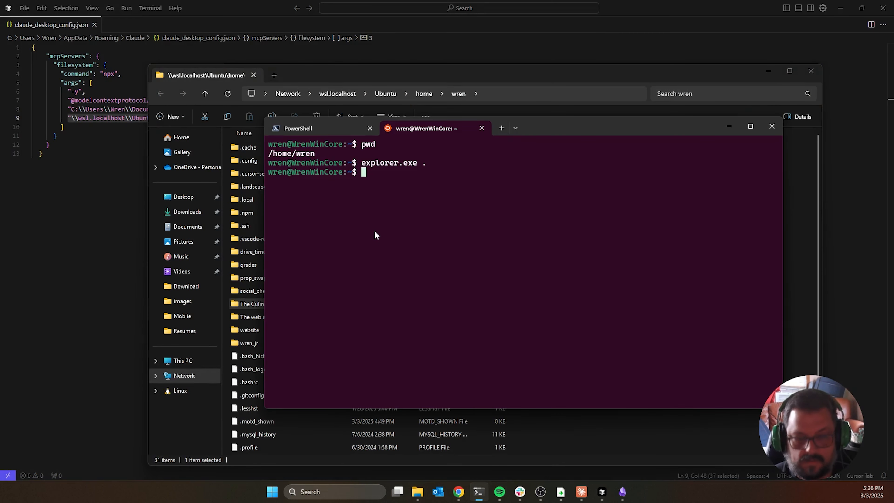
text(ls -la)
key(Return)
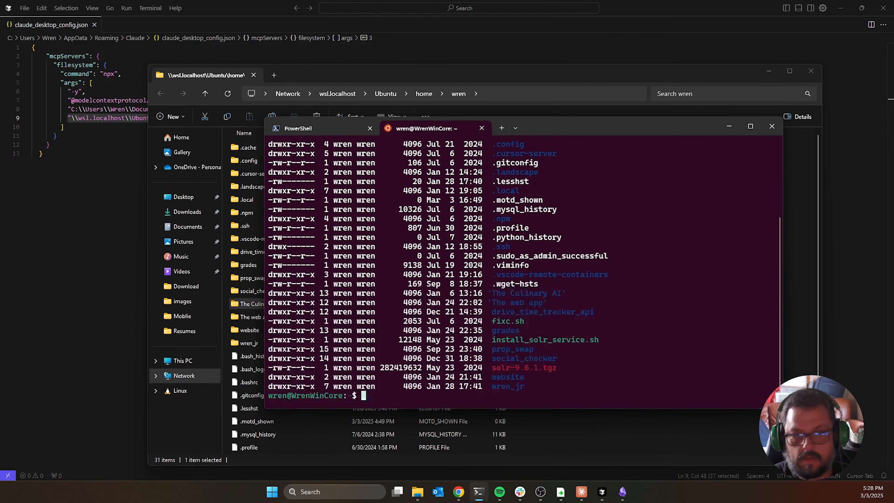
drag(492, 292, 521, 294)
click(569, 295)
click(491, 295)
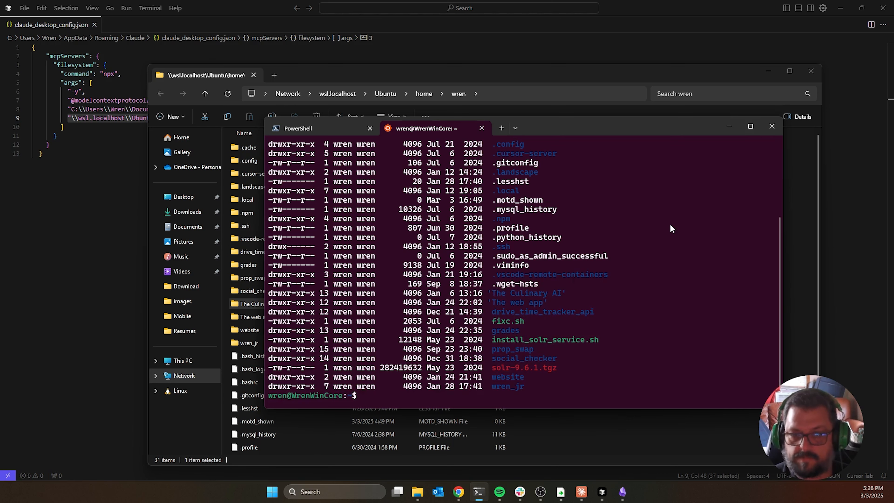
text(clear)
key(Return)
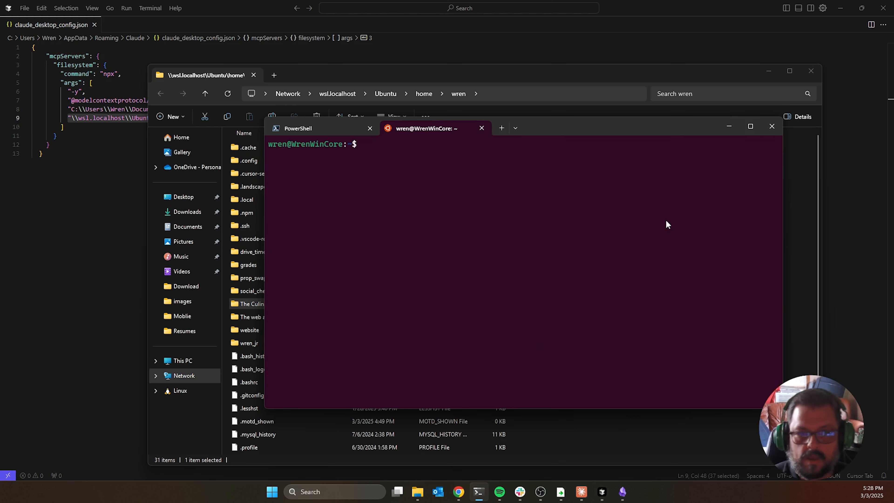
- Minimize the File Explorer window and close Cursor with the saved claude_desktop_config.json
click(335, 75)
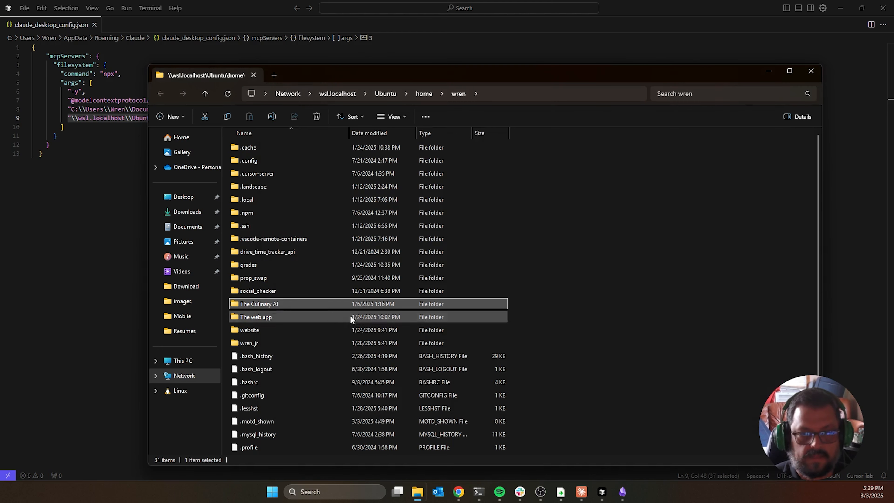
click(679, 140)
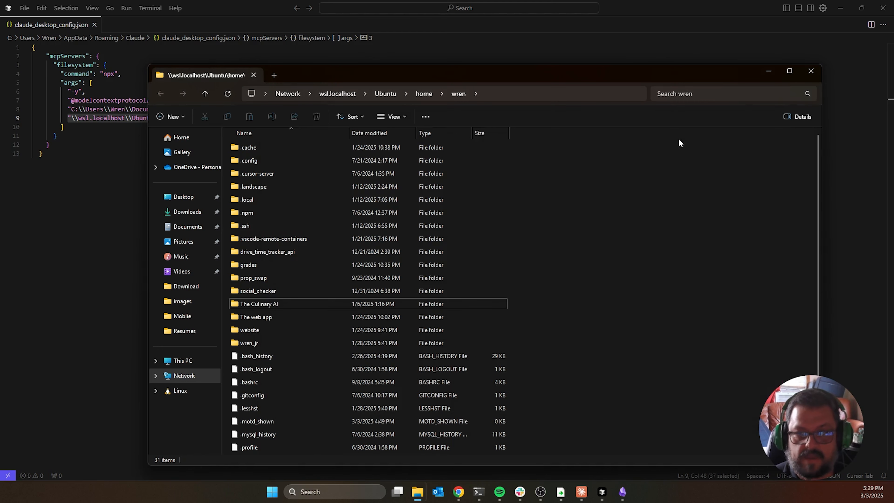
click(771, 72)
click(235, 188)
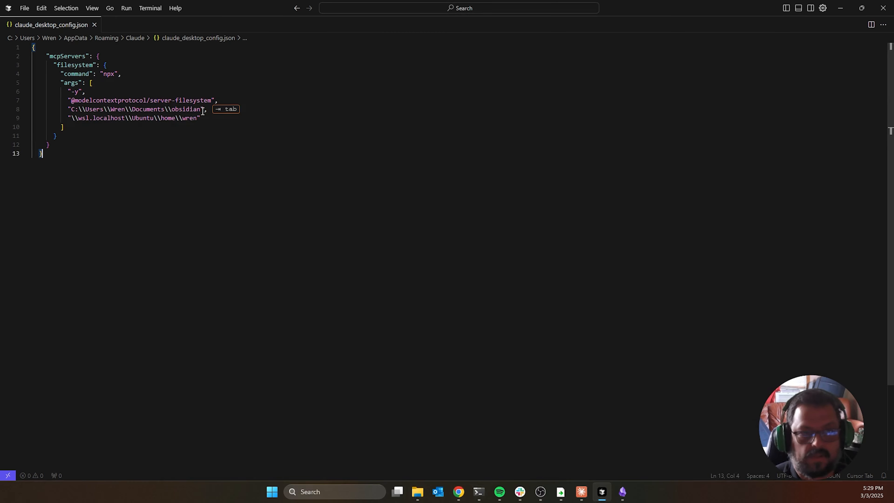
click(882, 8)
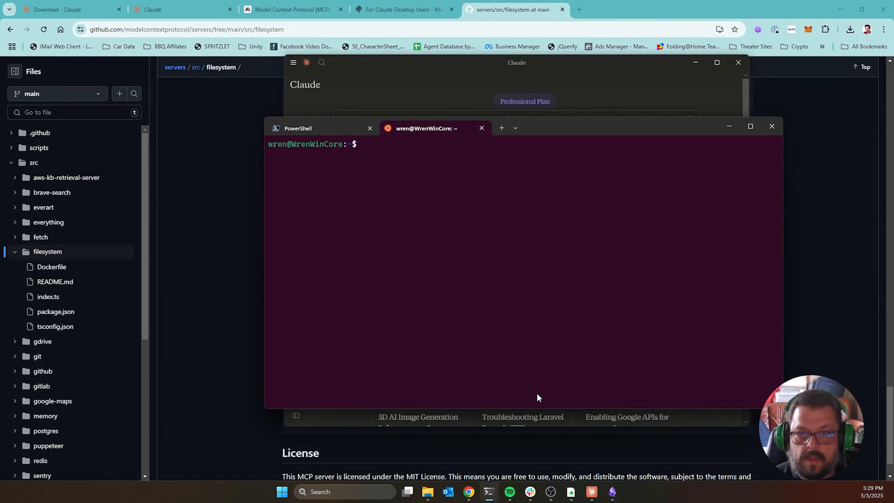
- Close Claude's Settings, end the running Claude task in Task Manager, and close Task Manager
click(369, 75)
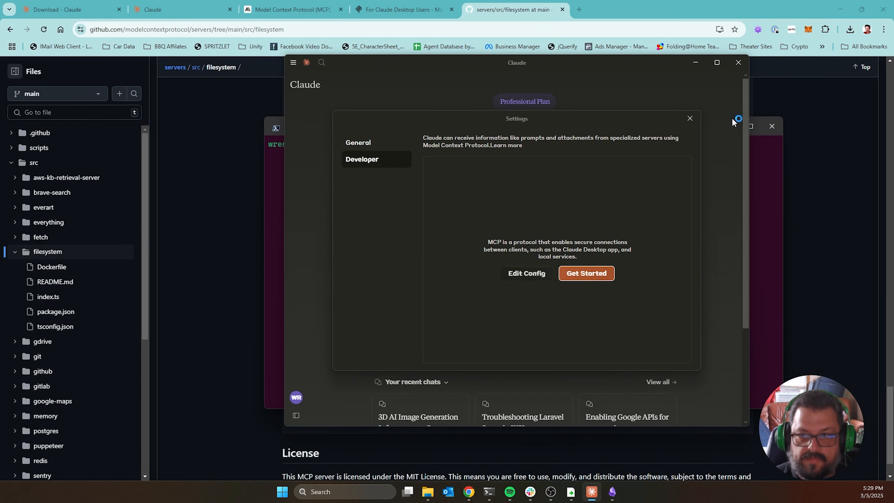
click(688, 119)
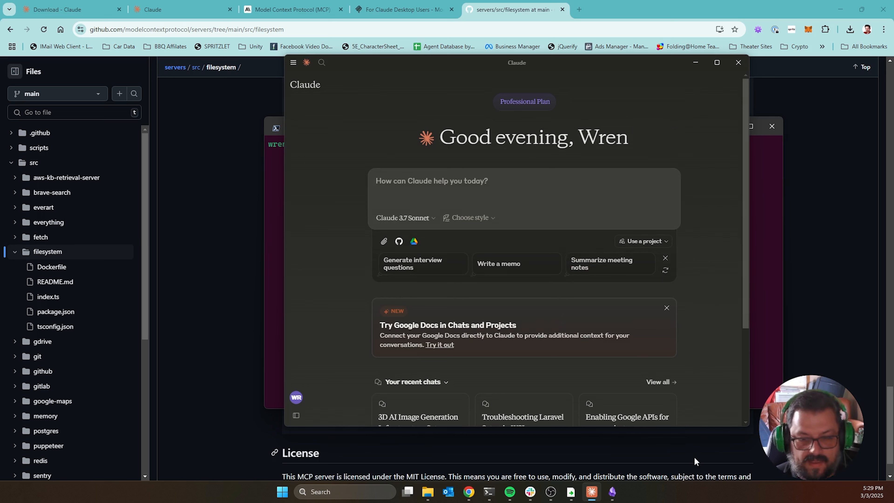
right_click(650, 494)
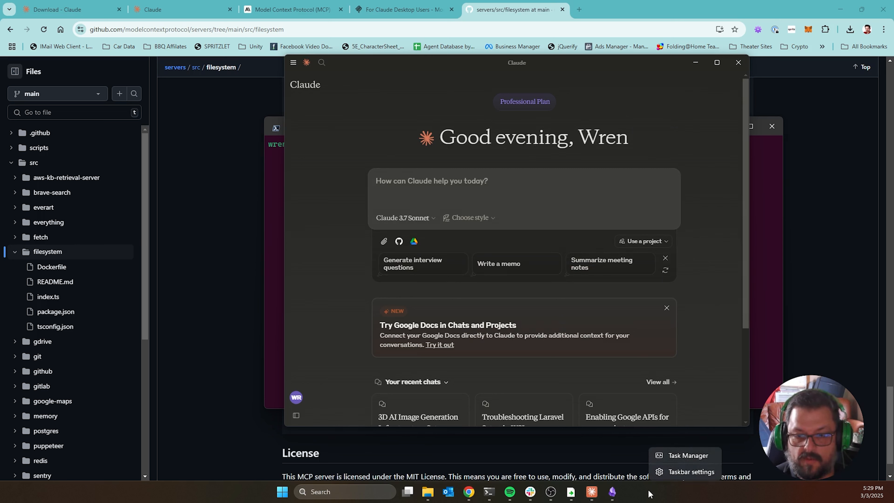
click(679, 459)
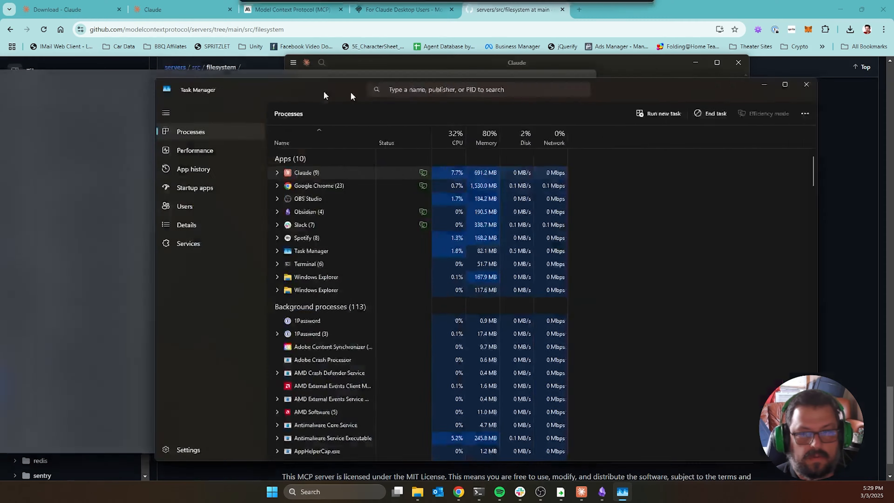
drag(350, 93, 241, 60)
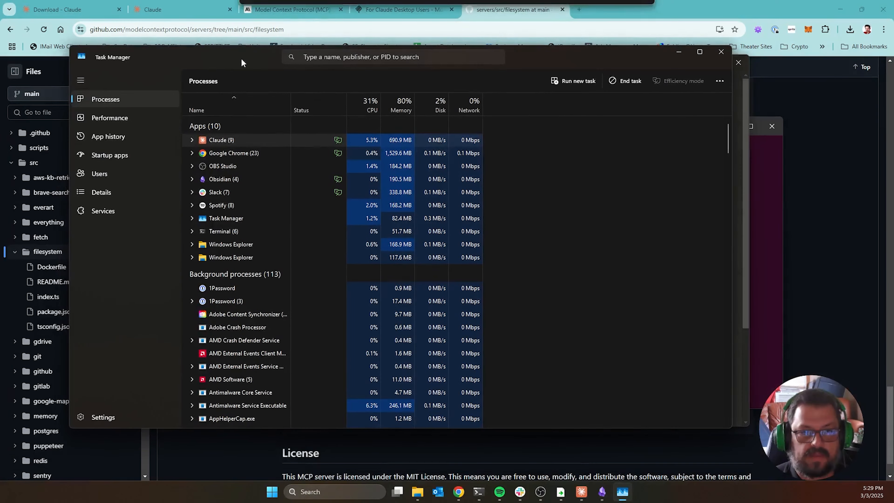
right_click(219, 140)
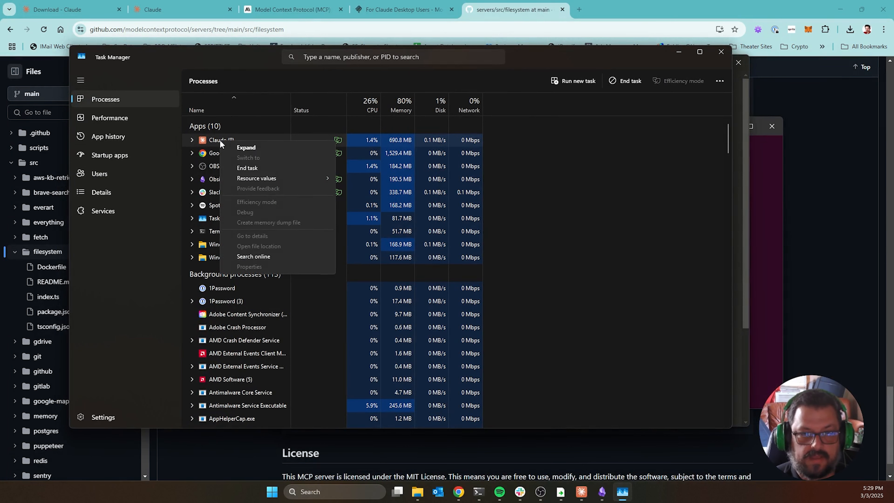
click(251, 168)
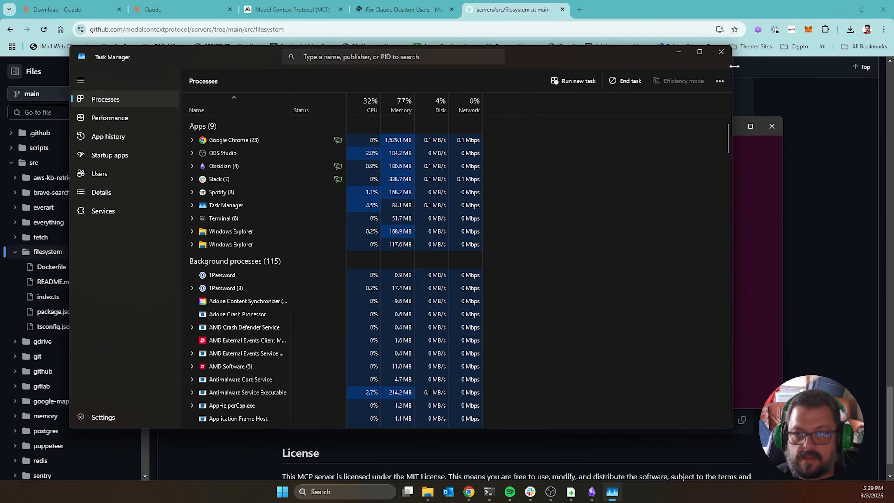
click(721, 52)
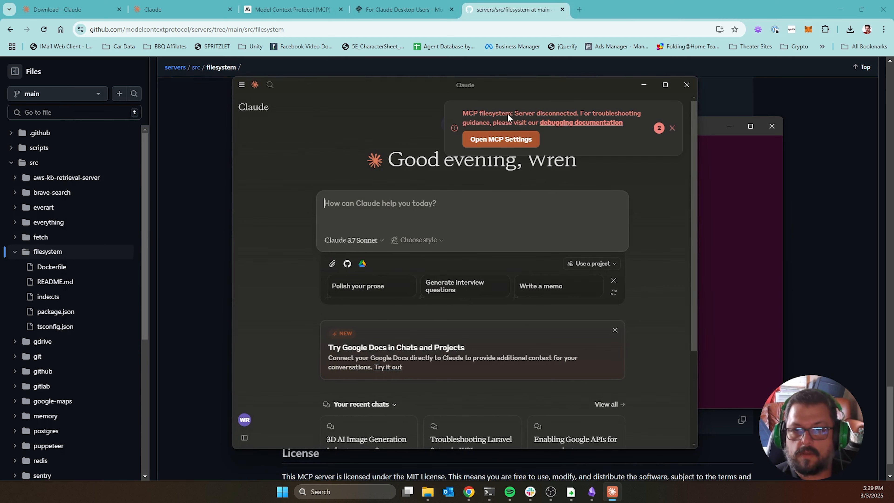
- Look at the MCP debugging documentation, return to Claude, and open the filesystem server's logs folder from the MCP settings
click(565, 127)
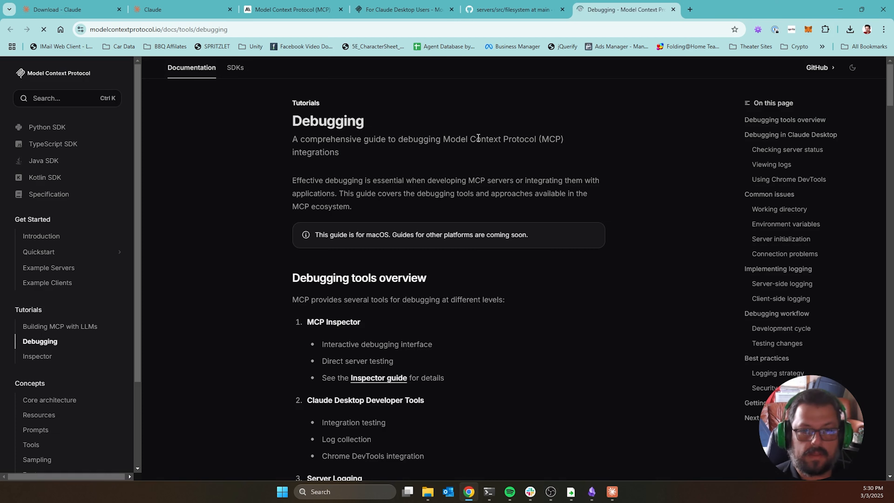
scroll(308, 188, down, 5)
key(alt+Tab)
click(472, 143)
click(469, 321)
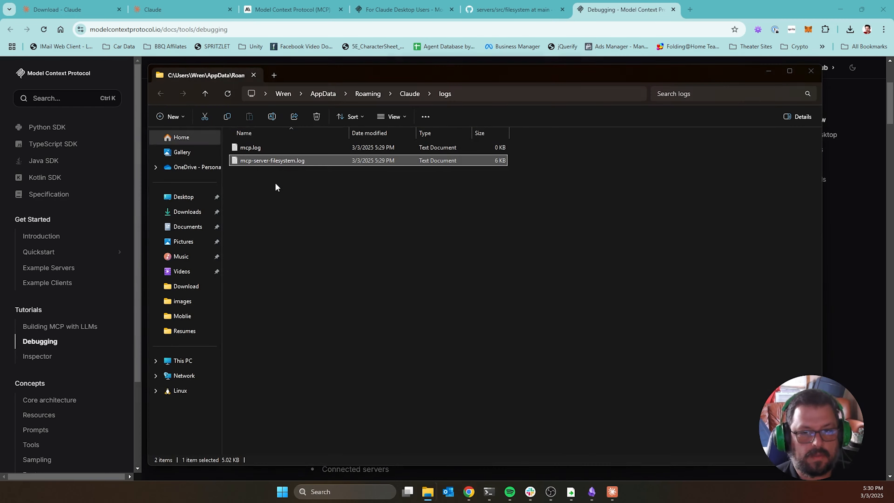
- Open mcp-server-filesystem.log, examine its error entries for the WSL home path, and close the log
double_click(273, 161)
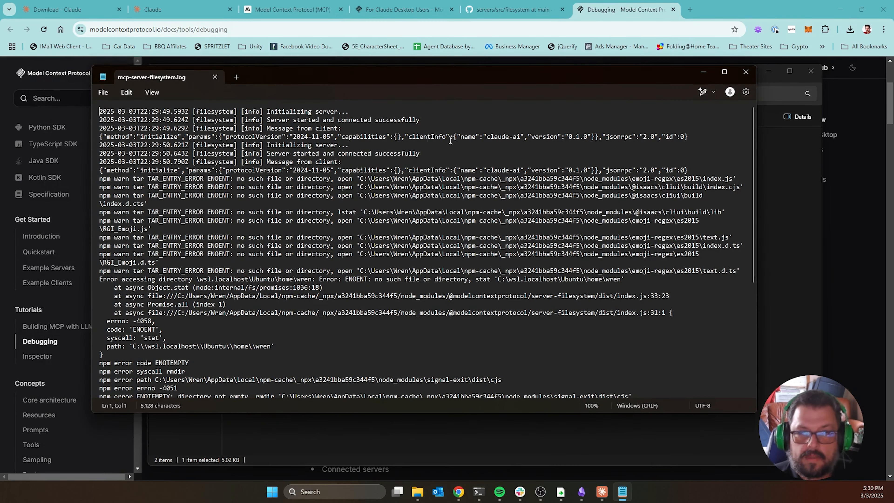
scroll(204, 209, down, 7)
key(ctrl+a)
click(465, 417)
click(602, 492)
click(427, 212)
text(H)
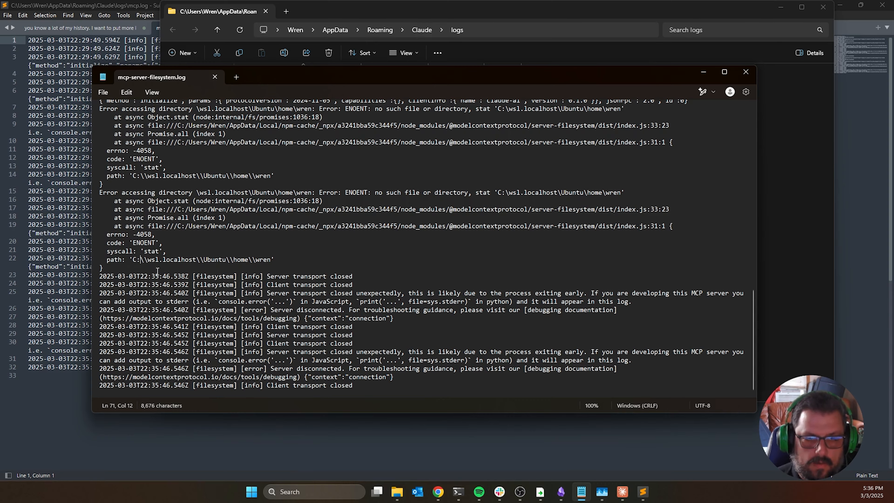
click(746, 71)
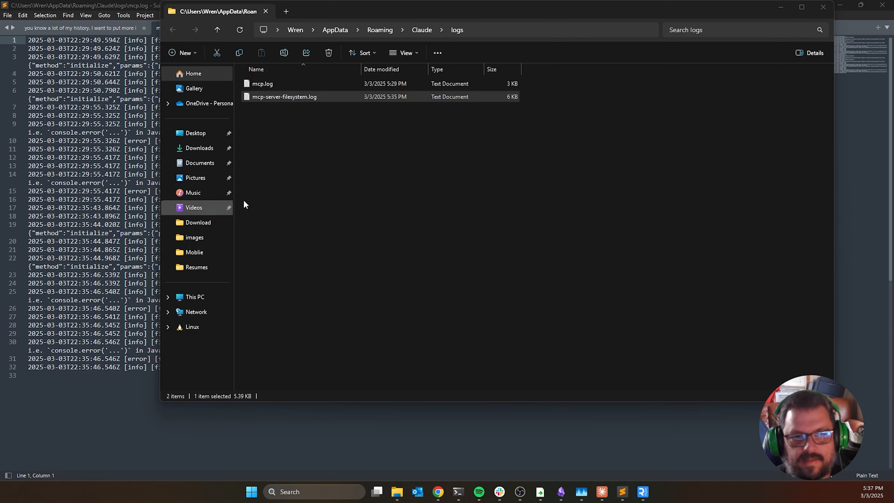
- Close the logs folder window, cancel closing Sublime Text at the save prompts, and minimize it instead
click(307, 166)
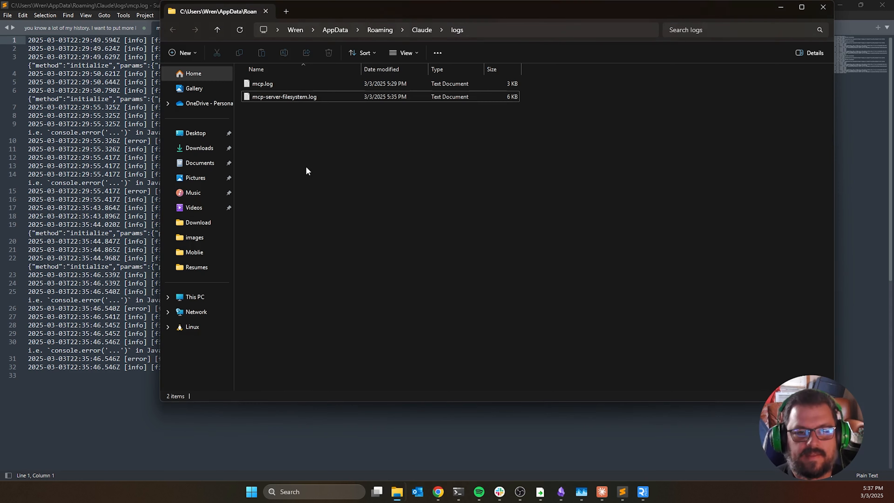
click(823, 7)
click(882, 5)
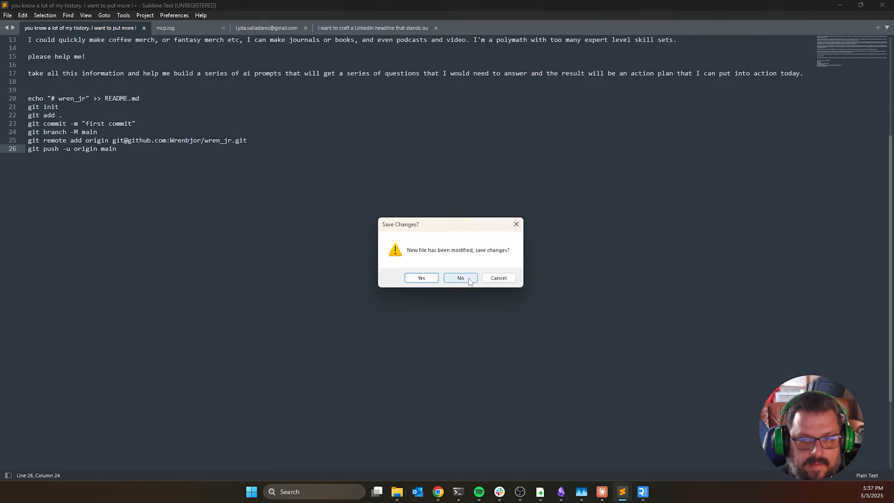
click(469, 278)
click(499, 279)
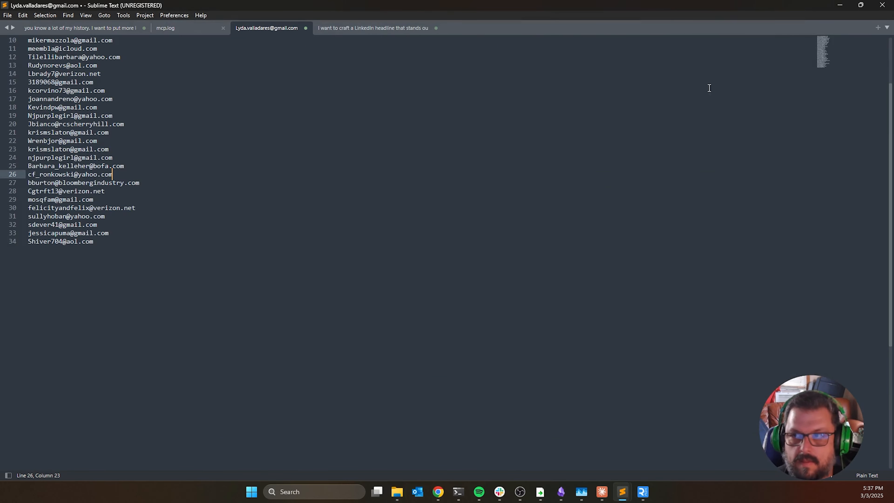
click(839, 5)
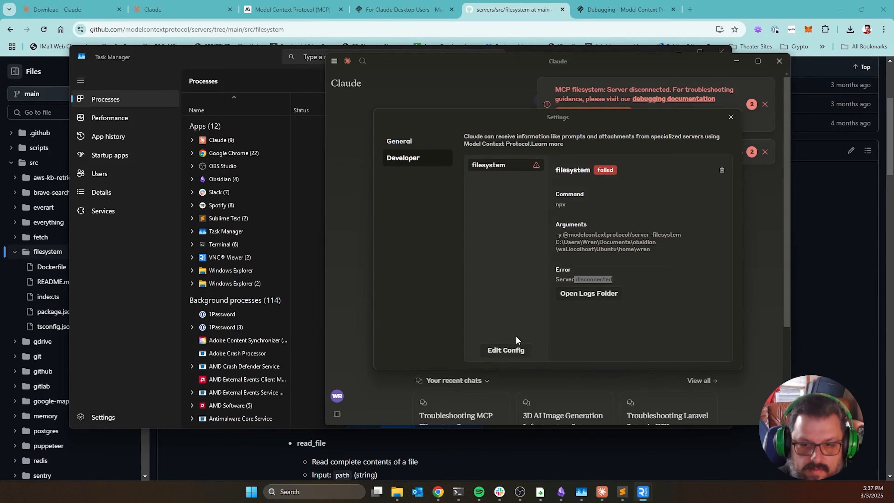
- Open claude_desktop_config.json from Claude's developer settings, add two backslashes so the WSL entry starts with \\\\wsl.localhost, and save the file
click(515, 349)
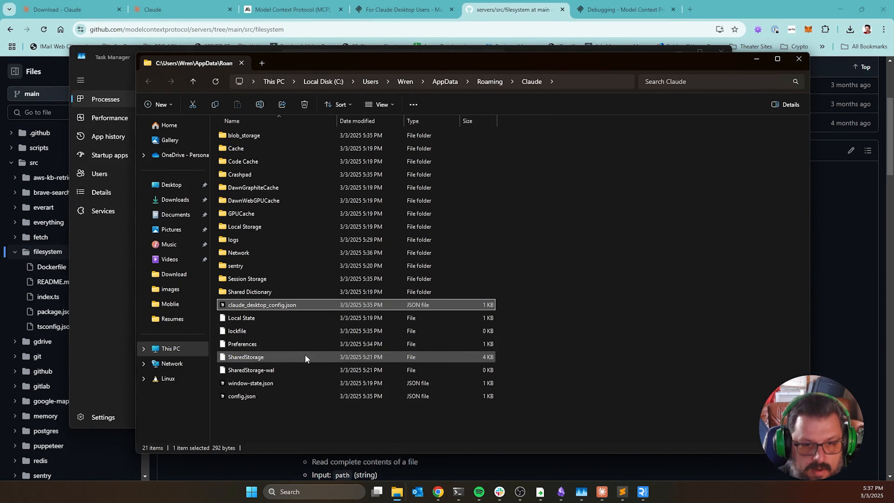
double_click(251, 306)
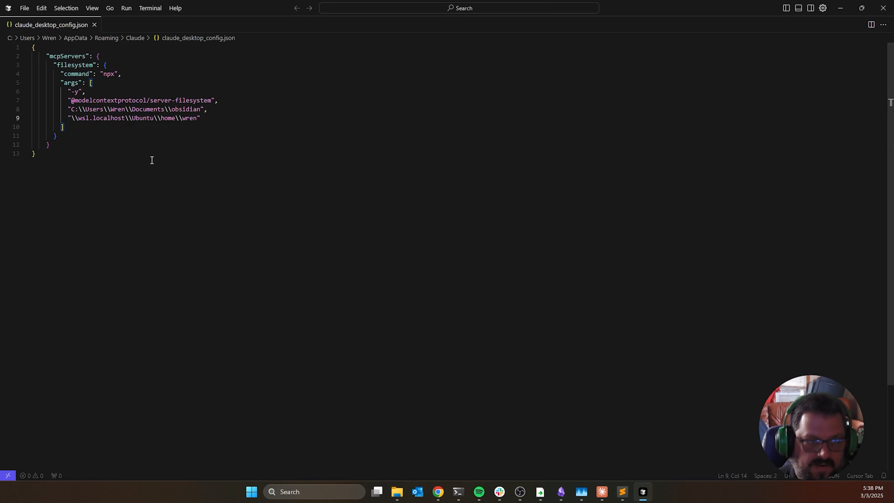
key(Left)
key(Left)
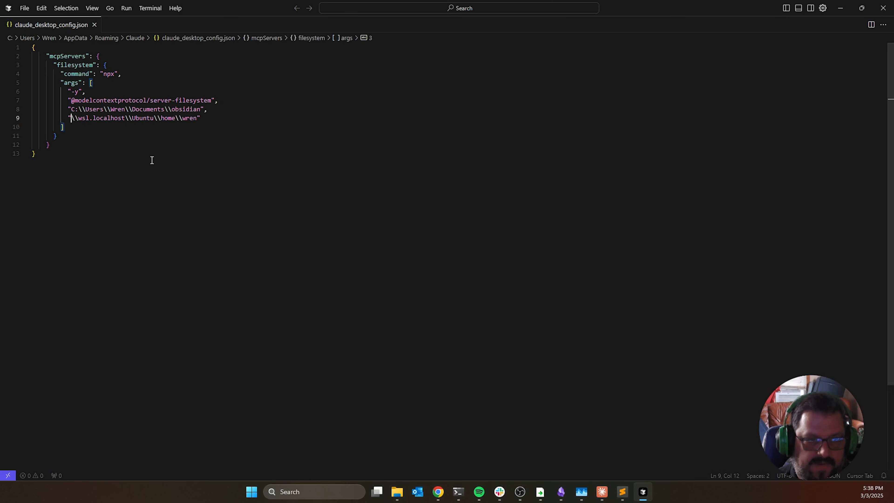
key(Right)
key(Right)
key(Left)
key(Left)
text(\\)
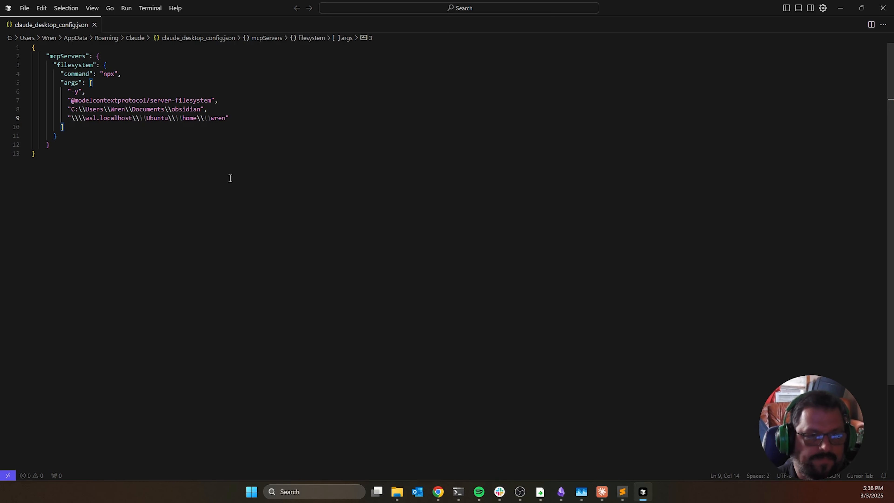
click(222, 176)
key(ctrl+s)
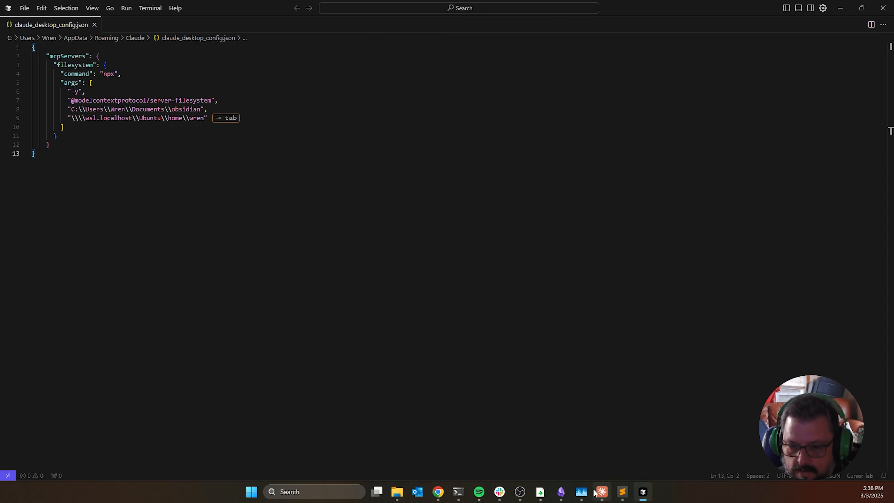
- End the Claude task in Task Manager and relaunch Claude to load the edited configuration
click(581, 492)
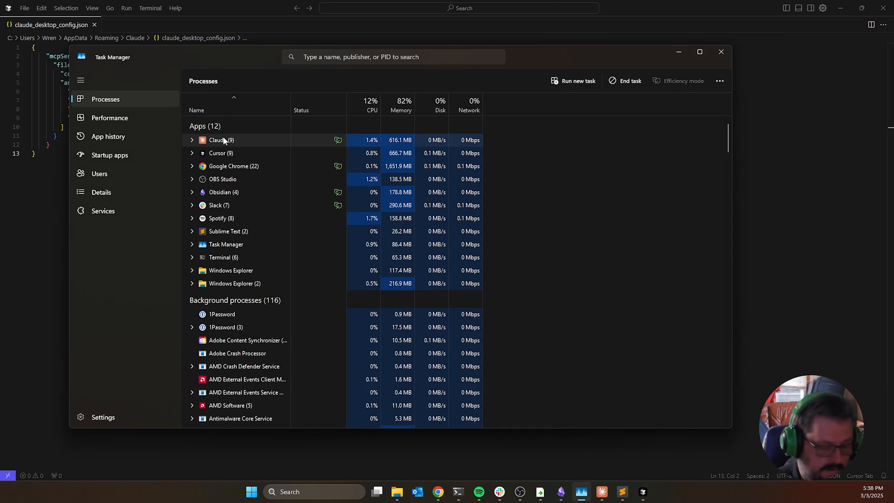
key(Delete)
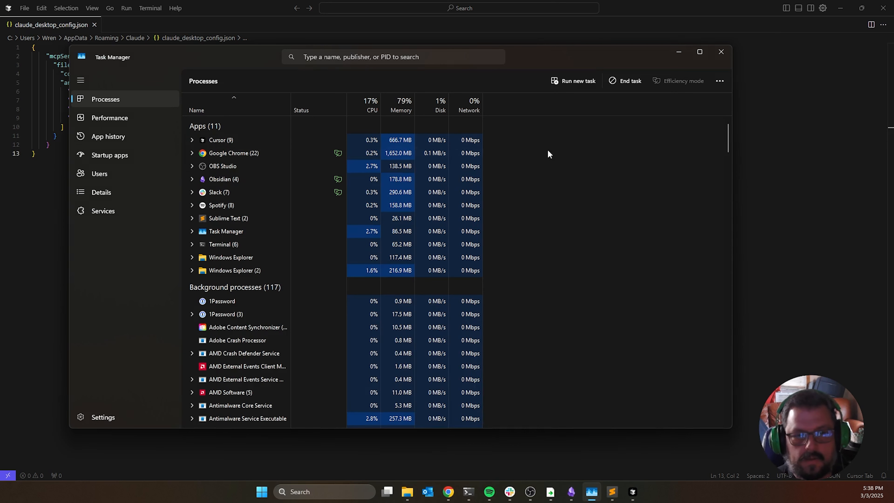
key(super)
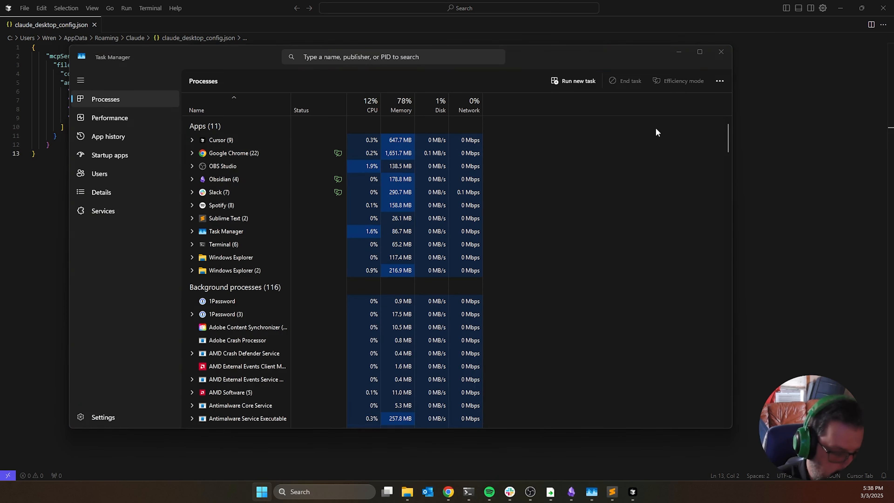
key(Return)
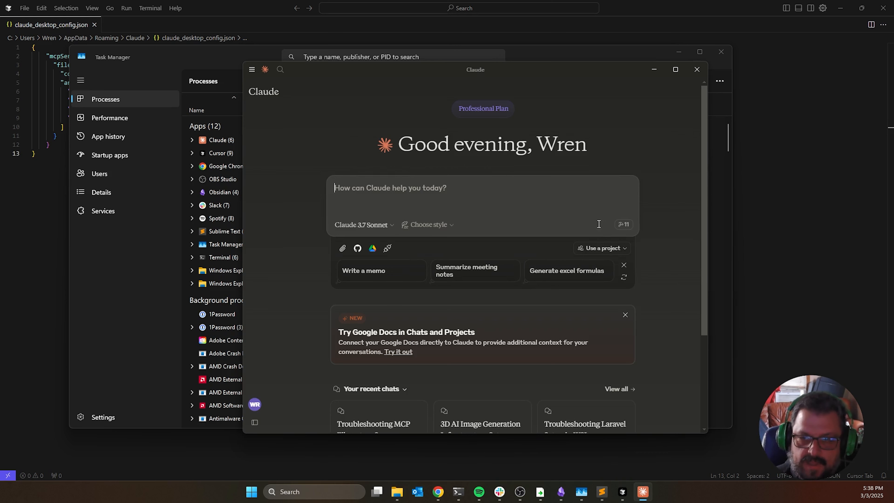
- Open the list of available MCP tools in Claude, review the filesystem server's tools down to write_file, and close the list
click(623, 225)
scroll(397, 200, down, 1)
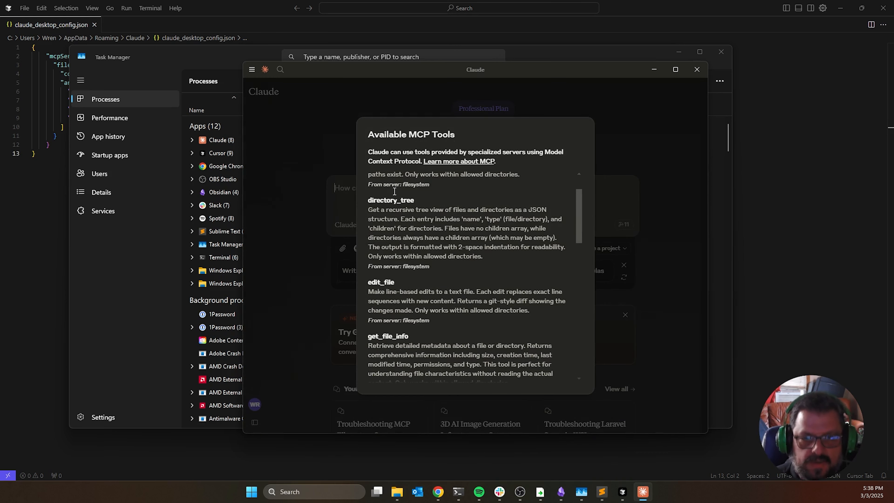
scroll(484, 200, down, 3)
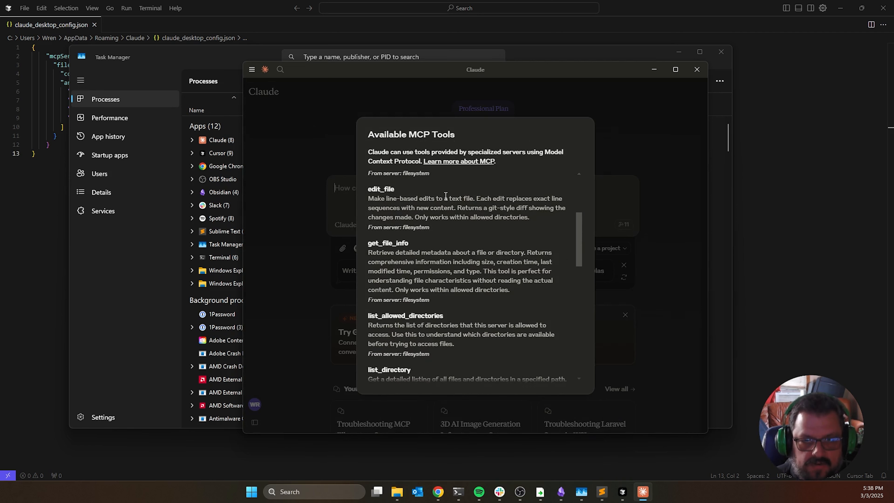
scroll(431, 199, down, 1)
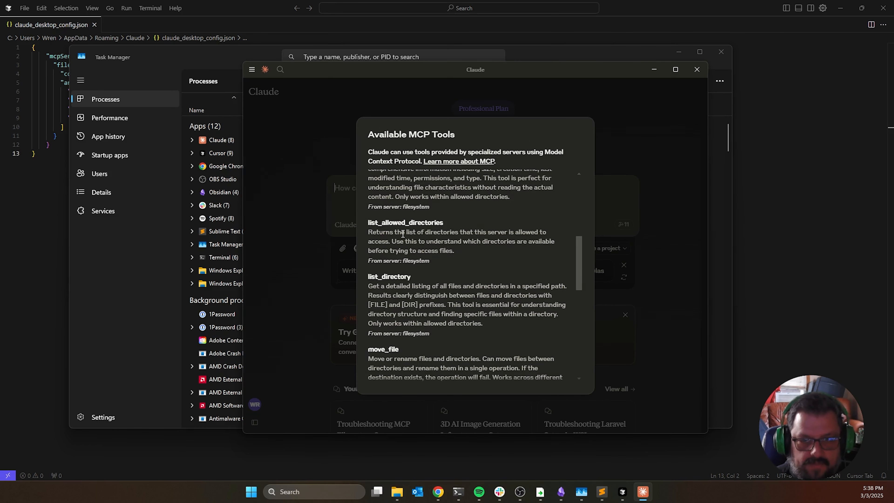
scroll(407, 223, down, 1)
scroll(407, 223, down, 6)
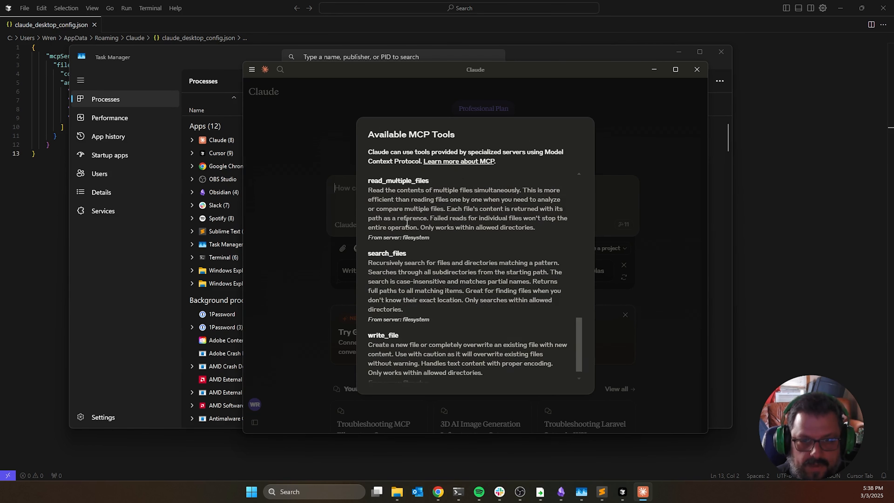
click(603, 148)
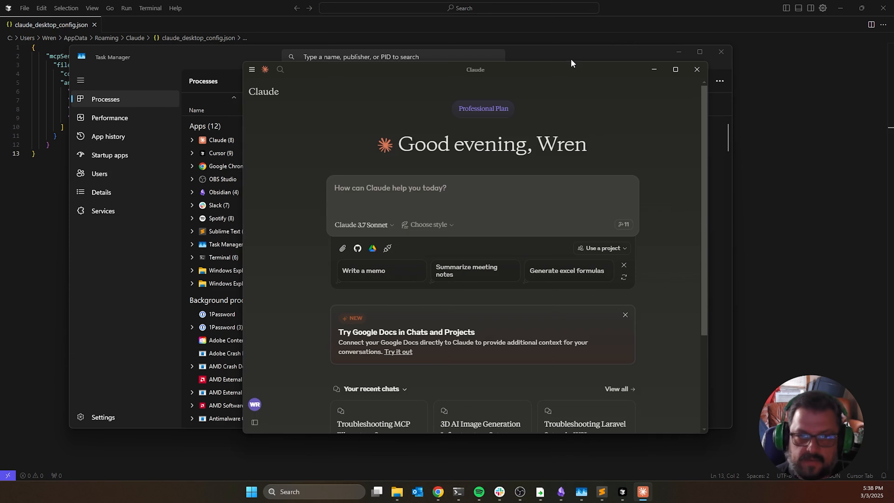
- Close Task Manager, Cursor and the Claude config folder window, and bring up the Ubuntu terminal
click(728, 49)
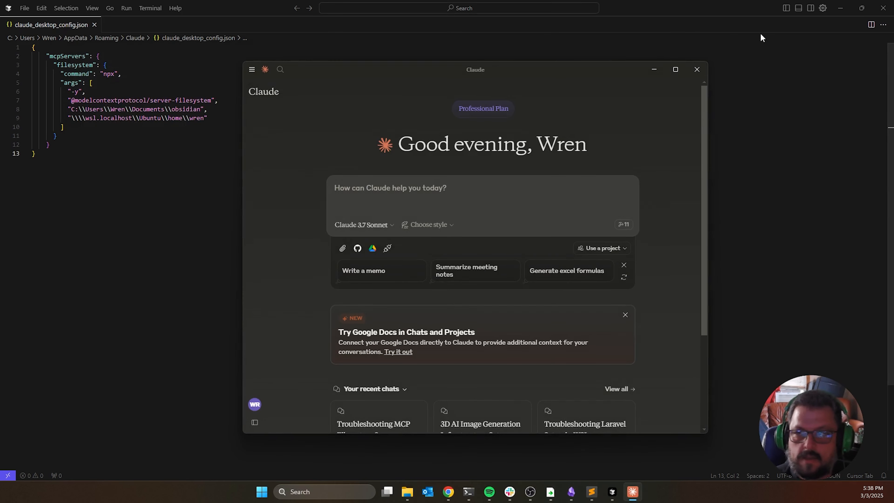
click(883, 7)
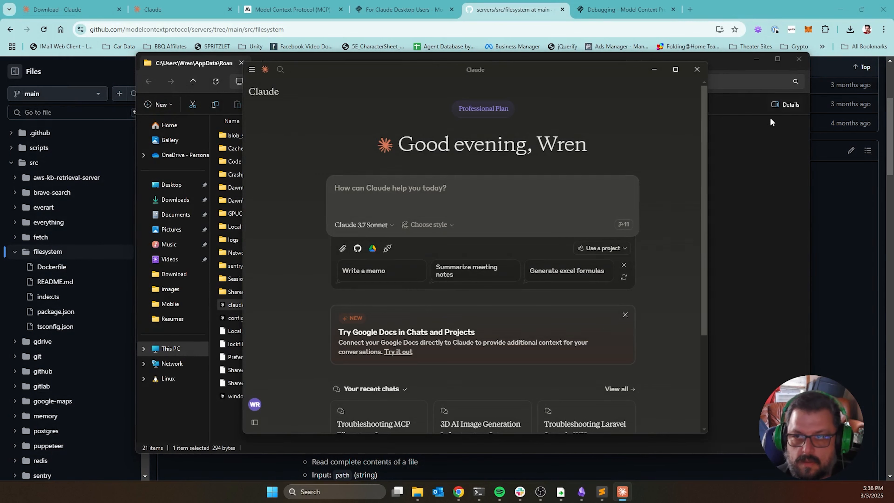
click(793, 59)
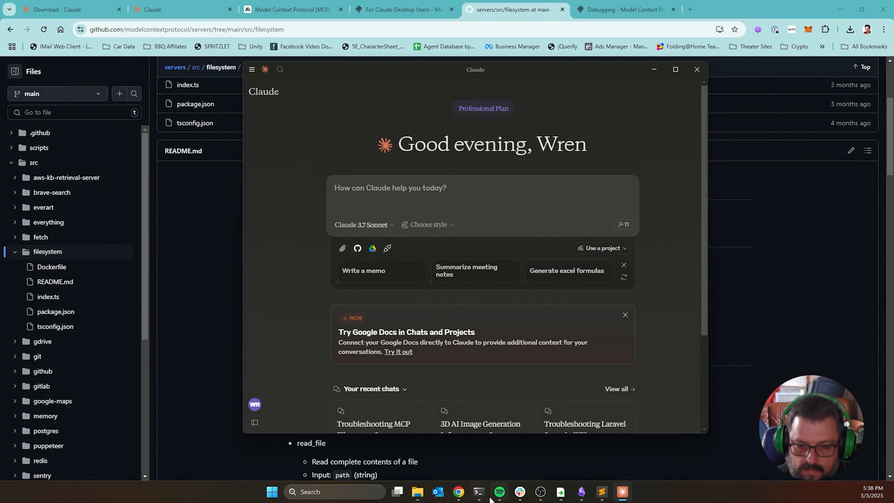
click(479, 492)
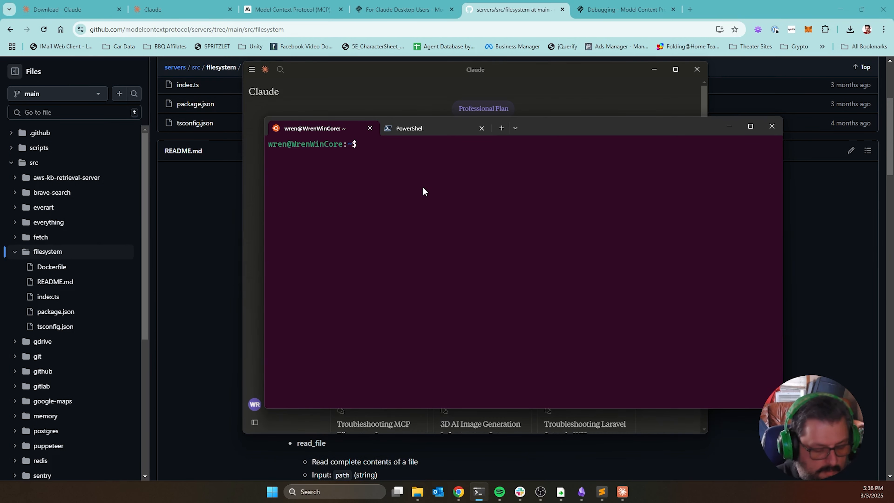
text(mkdi)
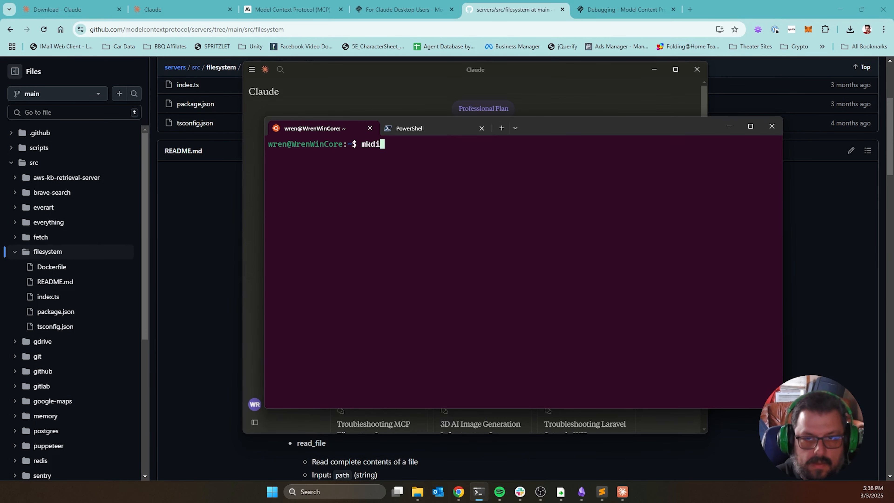
text(r cod)
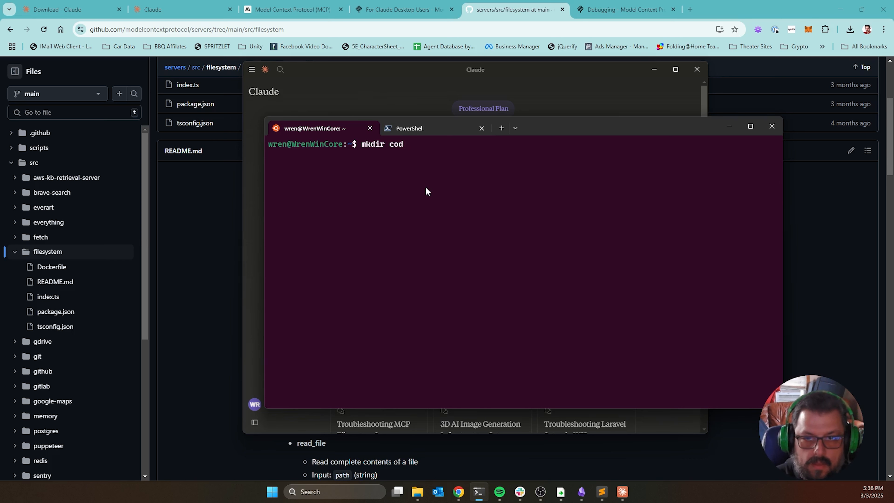
key(BackSpace)
key(BackSpace)
key(BackSpace)
key(BackSpace)
key(BackSpace)
key(BackSpace)
key(BackSpace)
key(BackSpace)
key(BackSpace)
key(BackSpace)
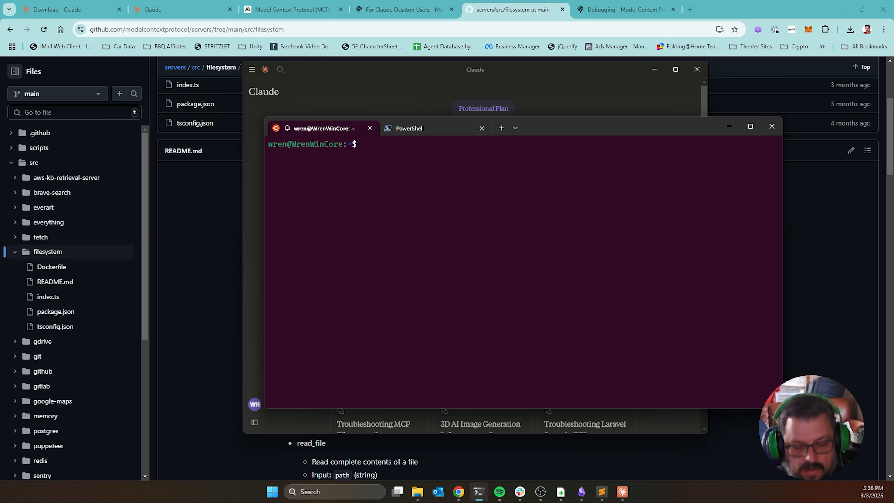
- List all files in the Ubuntu home folder in long format with ls -la and look through the listing
text(ls -la)
key(Return)
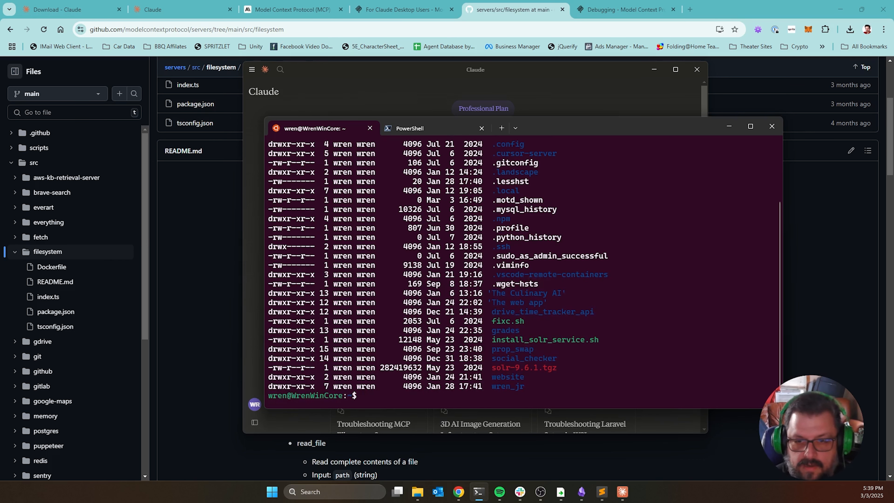
scroll(552, 359, up, 2)
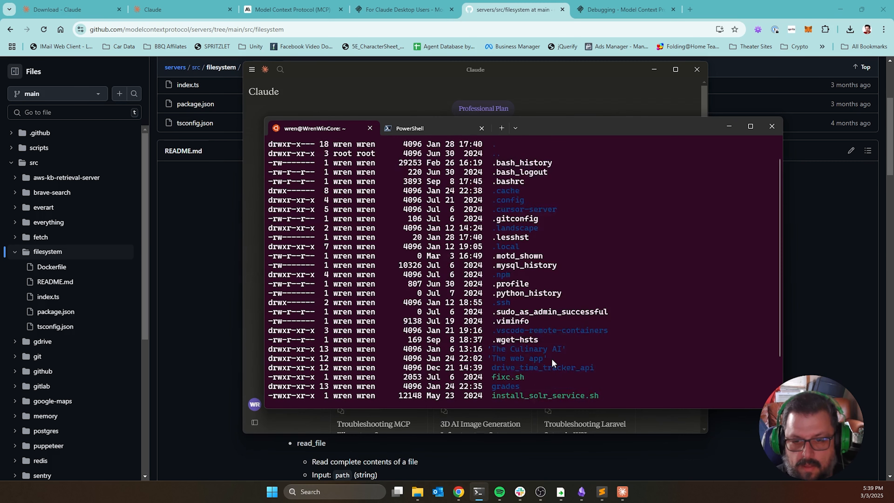
scroll(553, 358, up, 1)
scroll(564, 259, down, 3)
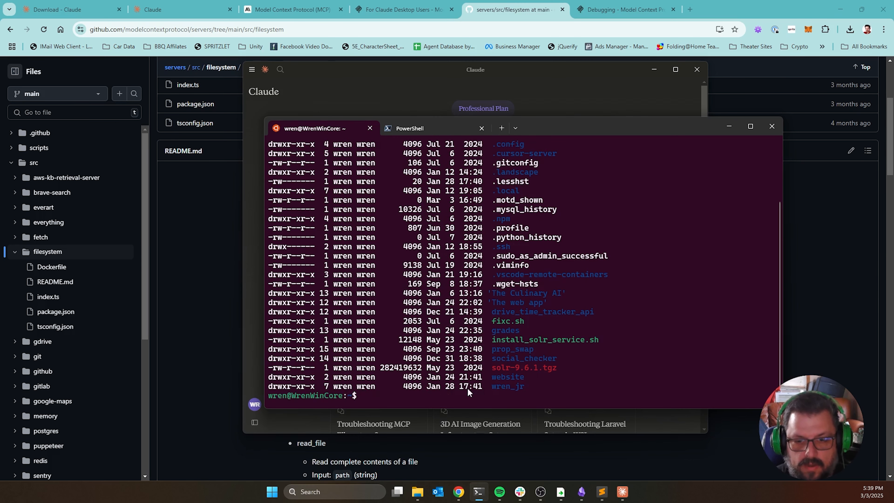
- In Claude, ask "hey claude, what filesystem folders can you access?", allow list_allowed_directories for this chat, and read the directories in the reply
click(405, 85)
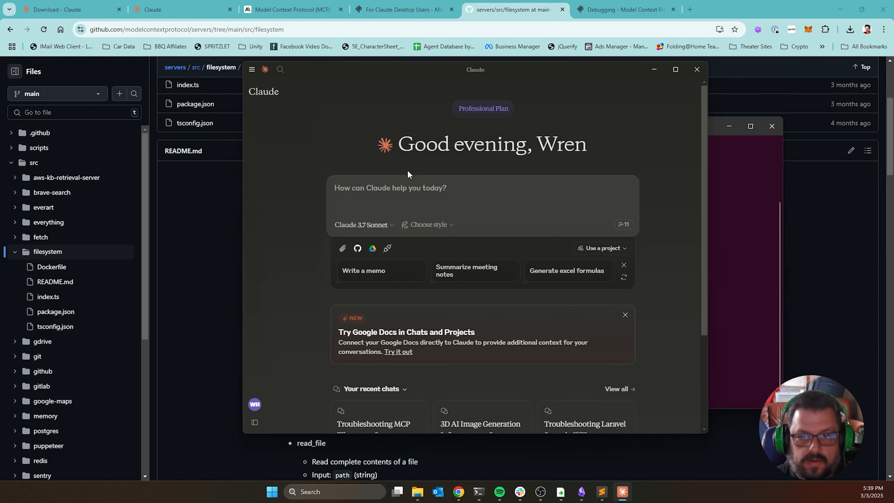
click(398, 195)
text(hey claude)
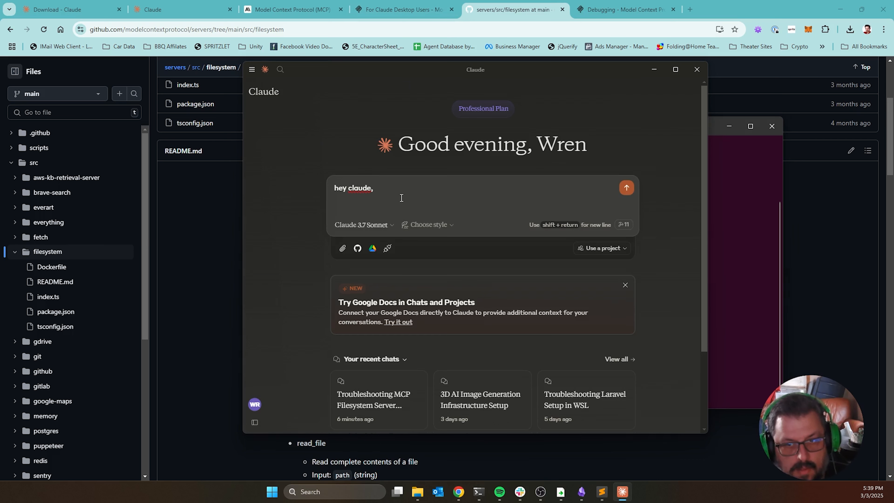
text(, what file)
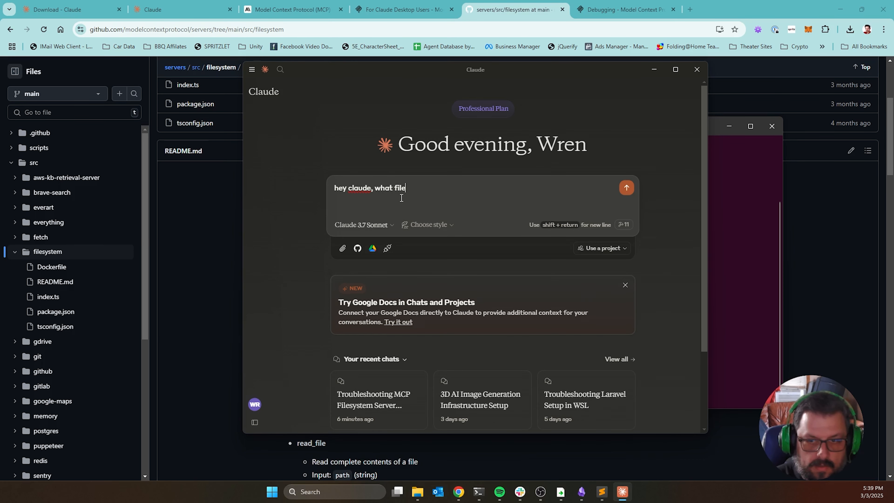
text(syste)
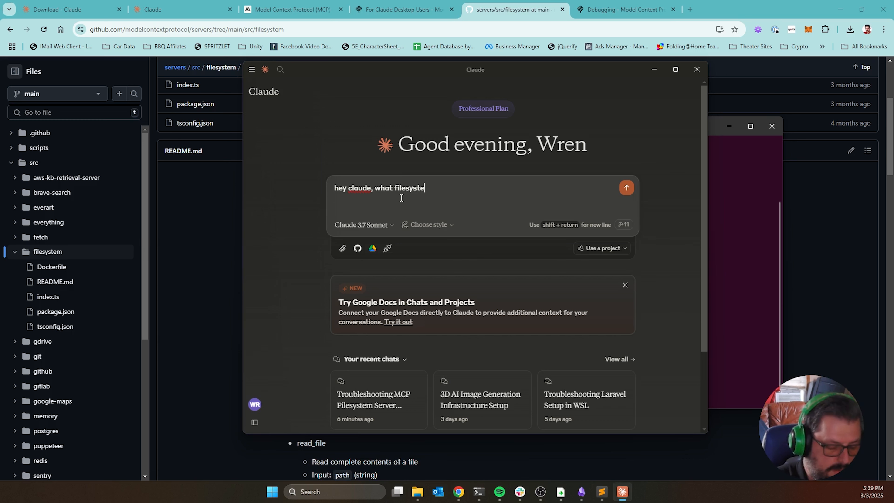
text(m fo)
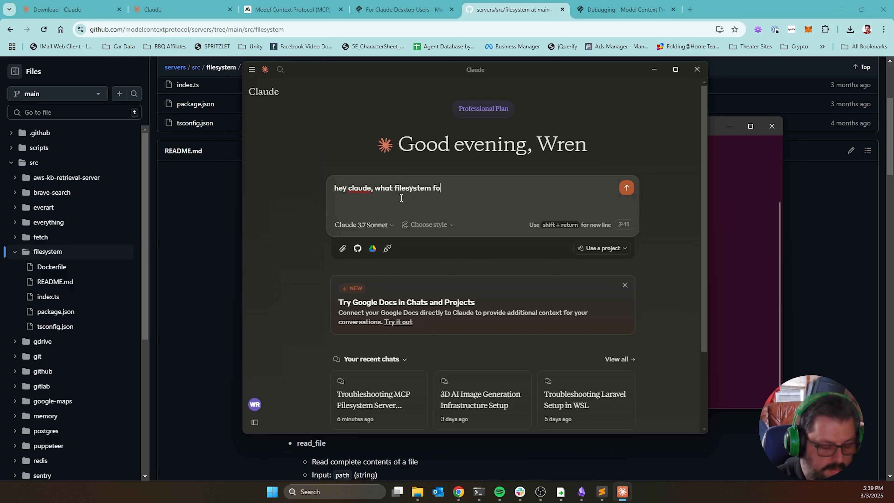
text(lders can you)
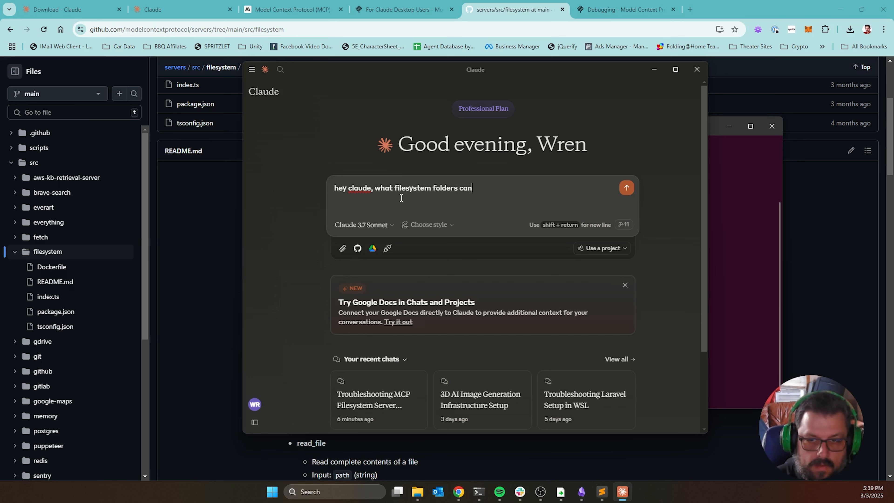
text( access?)
key(Return)
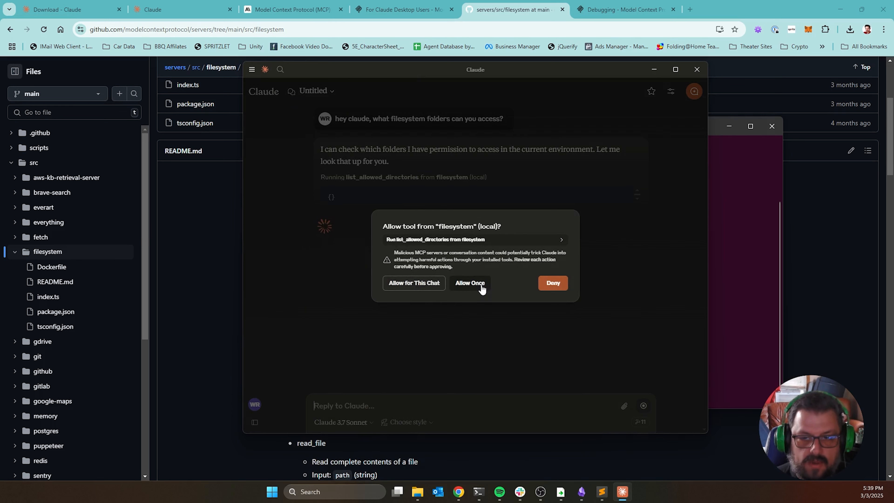
click(409, 283)
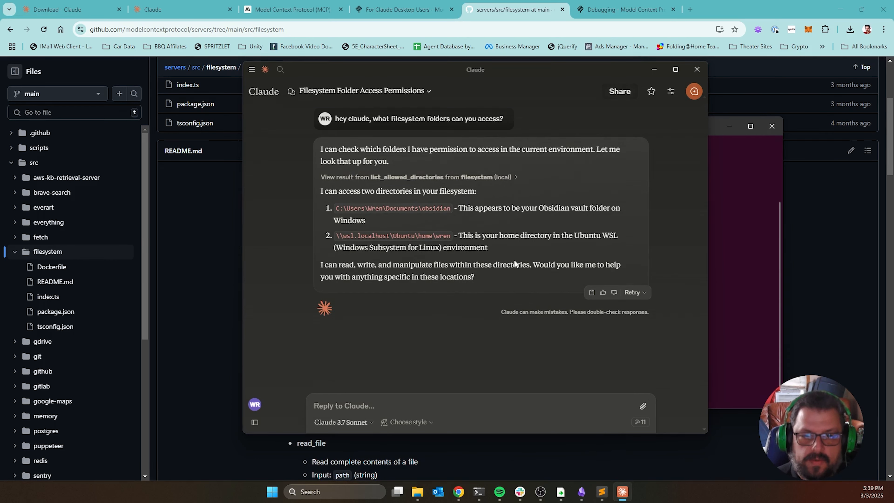
drag(329, 191, 527, 274)
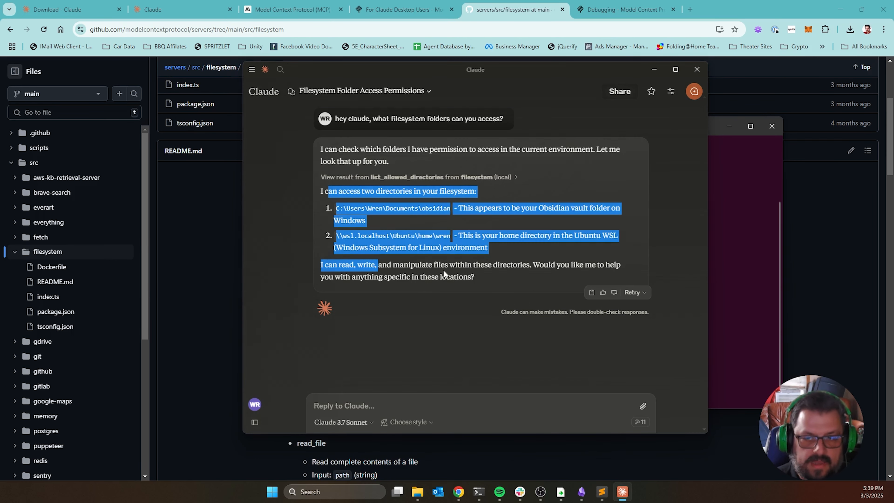
click(459, 274)
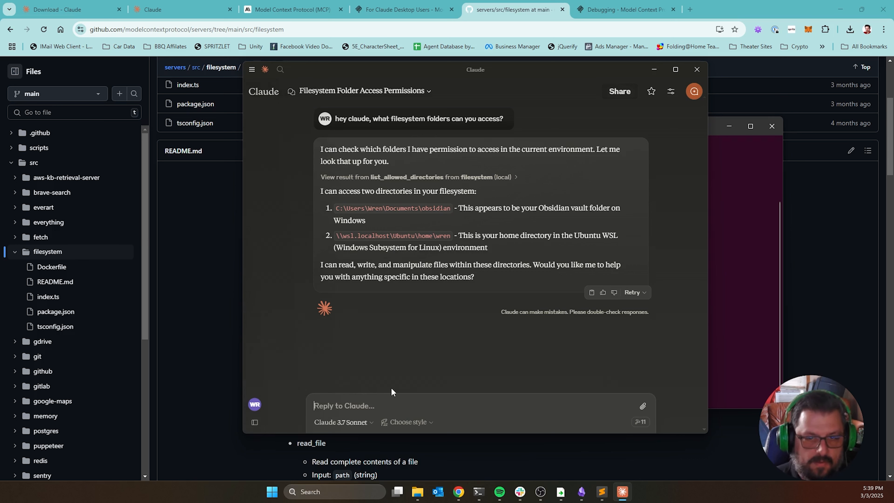
- Ask Claude "in the WSL can you please create a folder called "code" that we will use for development projects?" and allow create_directory for this chat
text(in the )
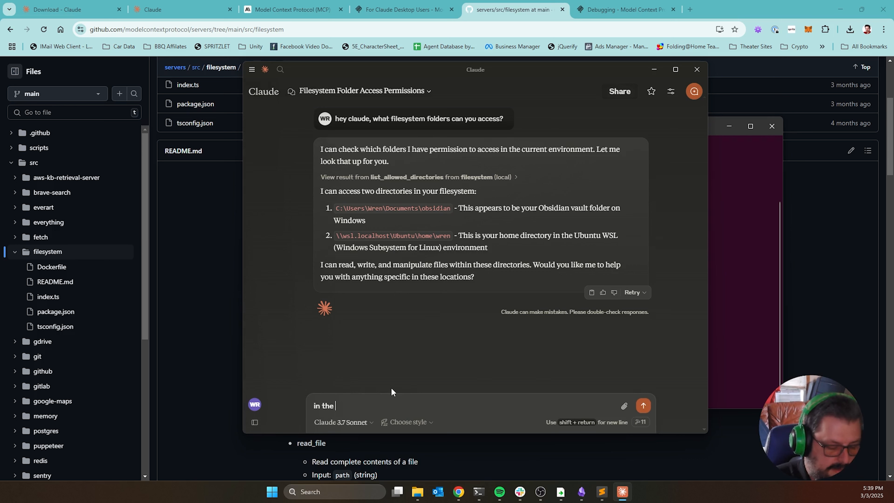
text(WSL can)
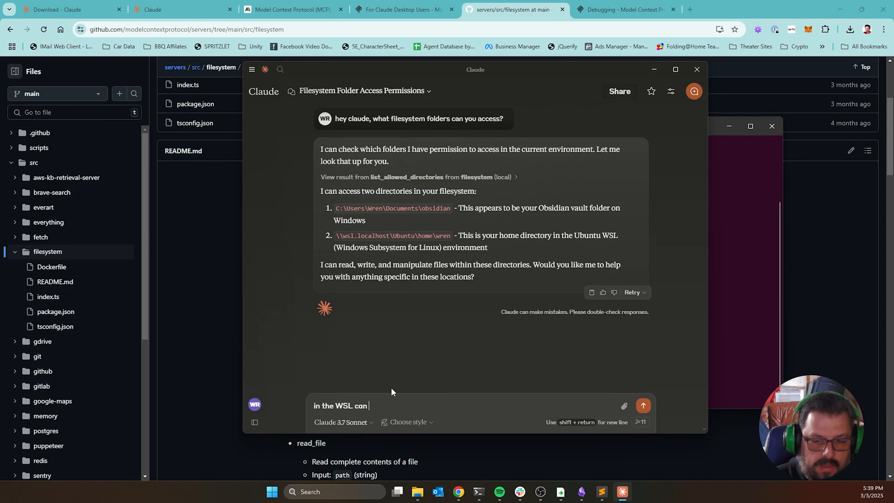
text( you please crea)
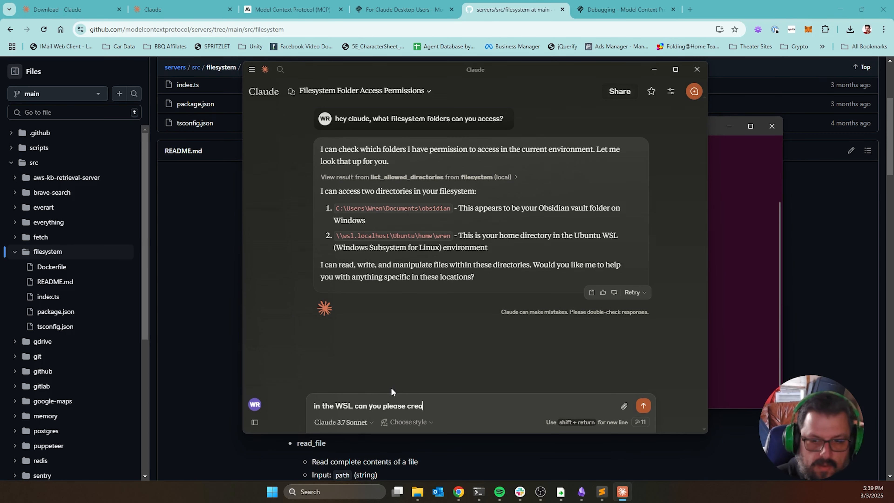
text(te a fold)
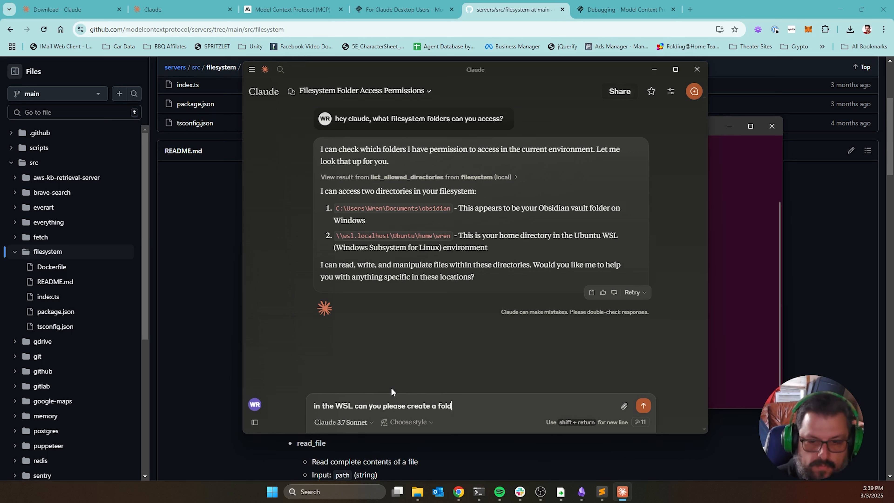
text(er called ")
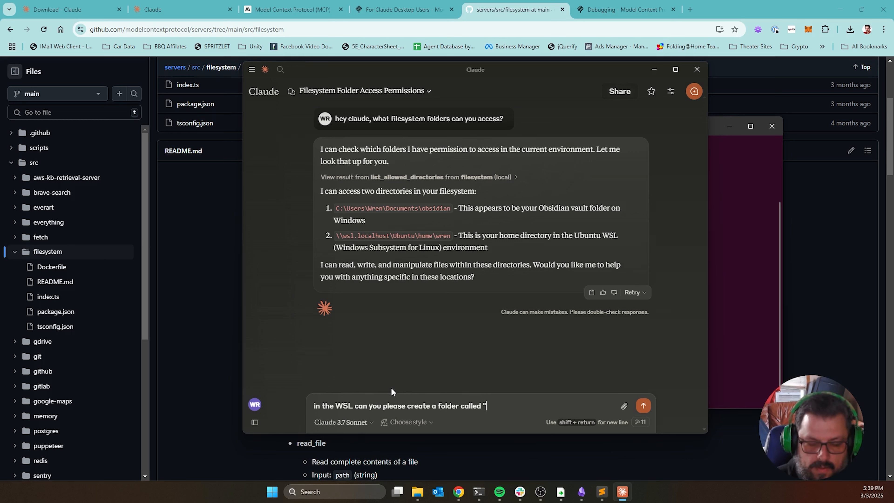
text(code" that )
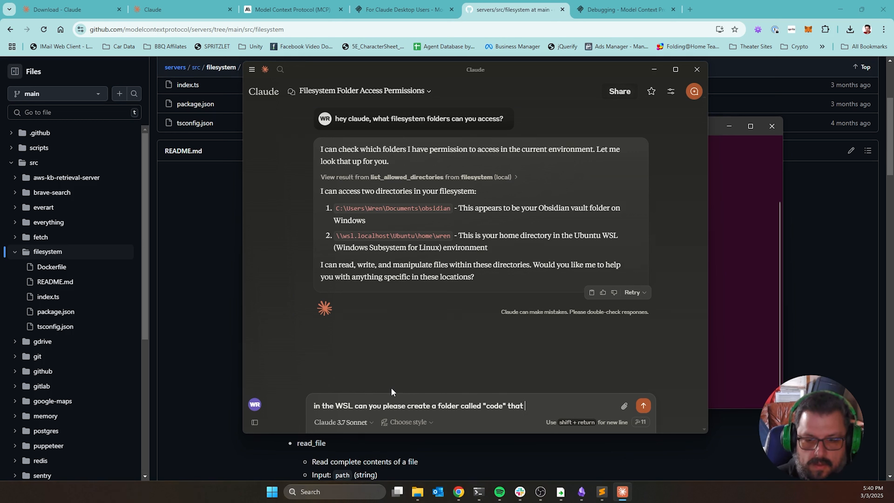
text(we will use )
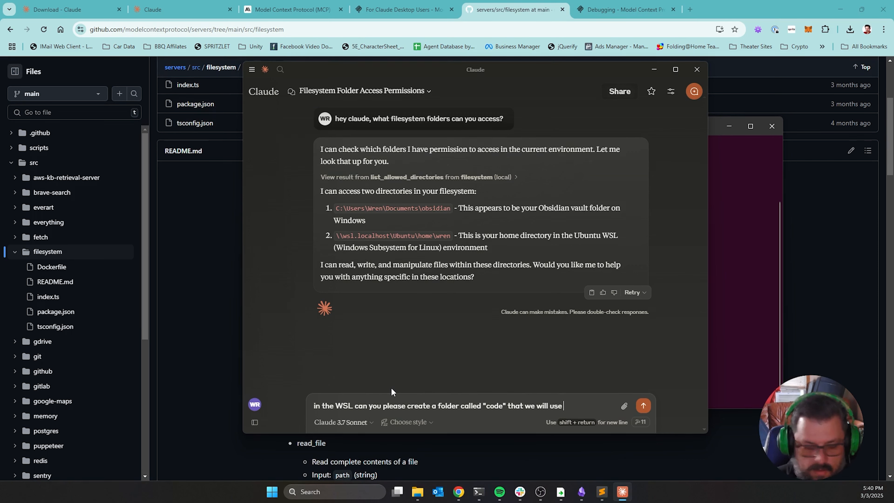
text(for deve)
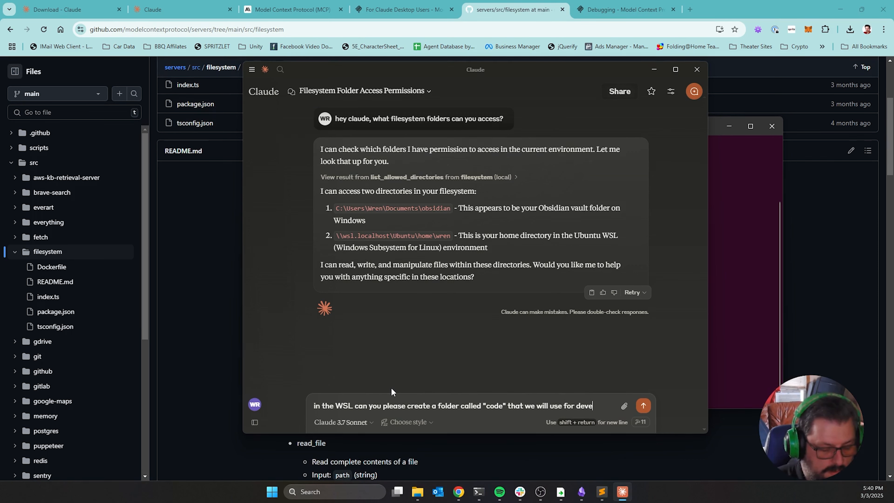
text(lopment project)
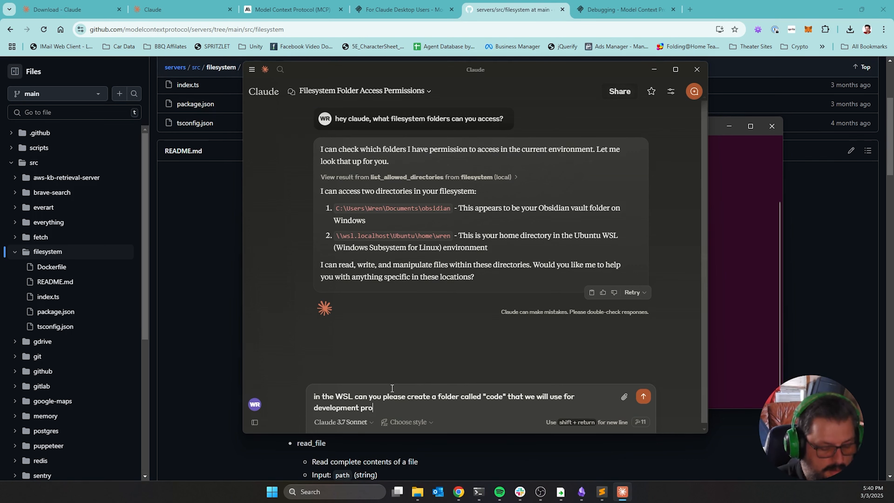
text(s?)
key(Return)
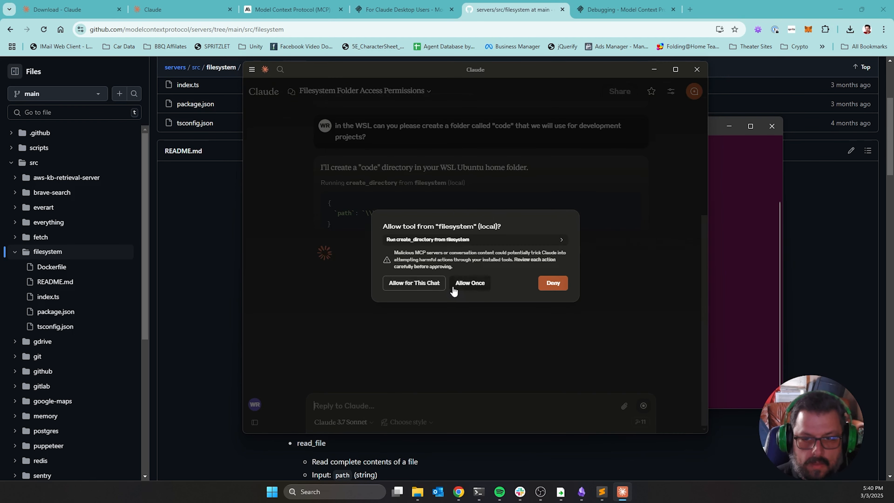
click(410, 282)
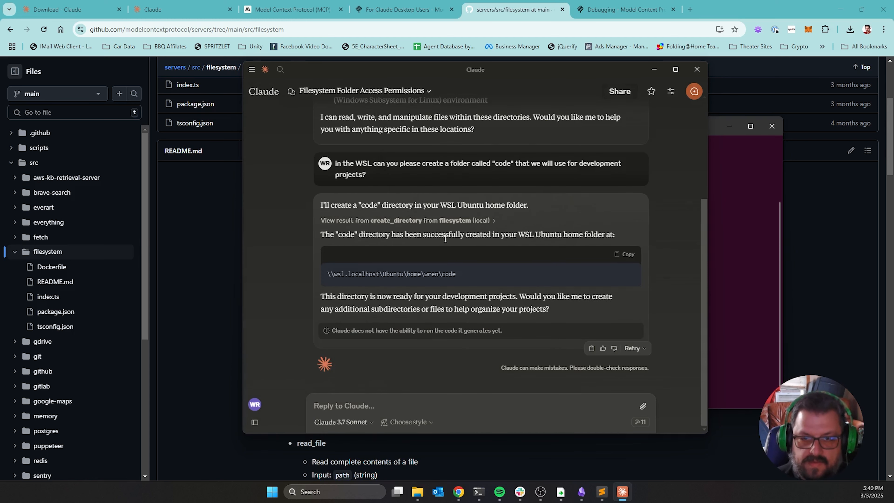
- Switch to the Ubuntu terminal, rerun the home folder listing, and highlight the code folder in it
click(739, 227)
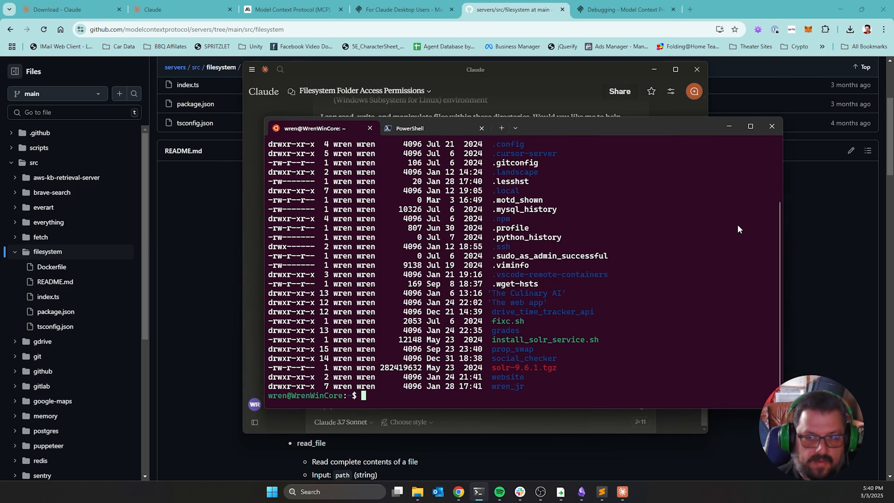
key(Up)
key(Return)
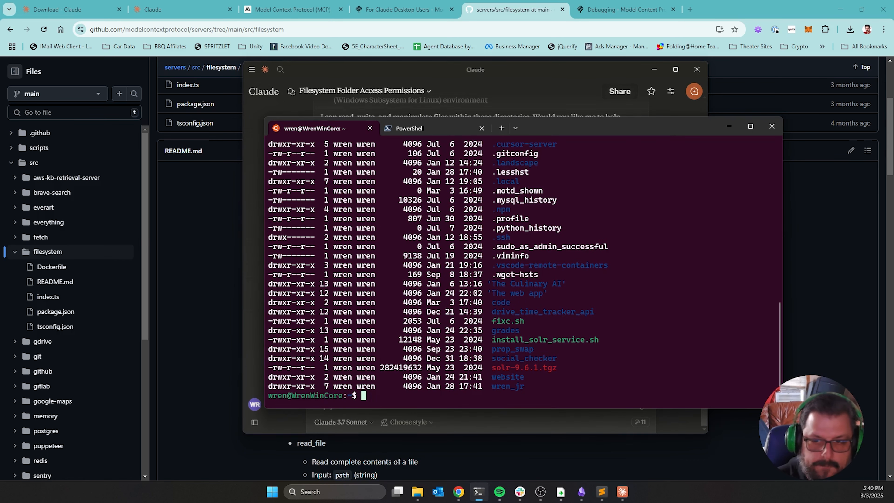
drag(520, 303, 482, 311)
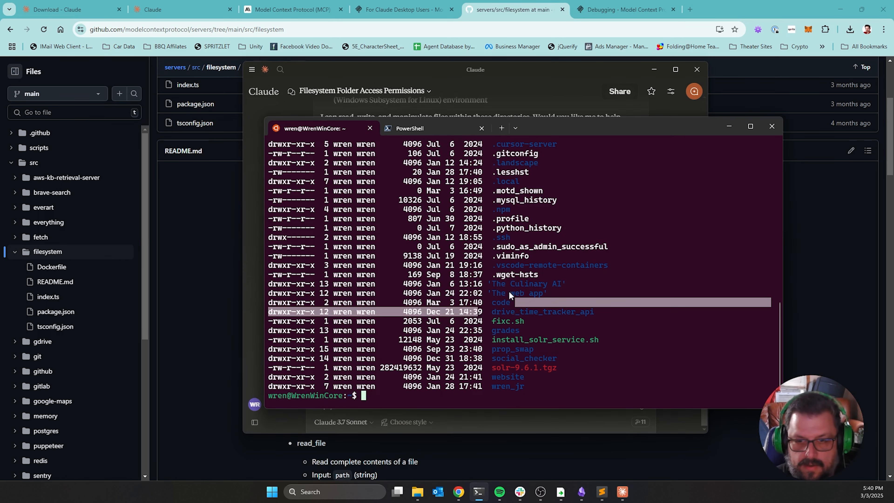
click(502, 305)
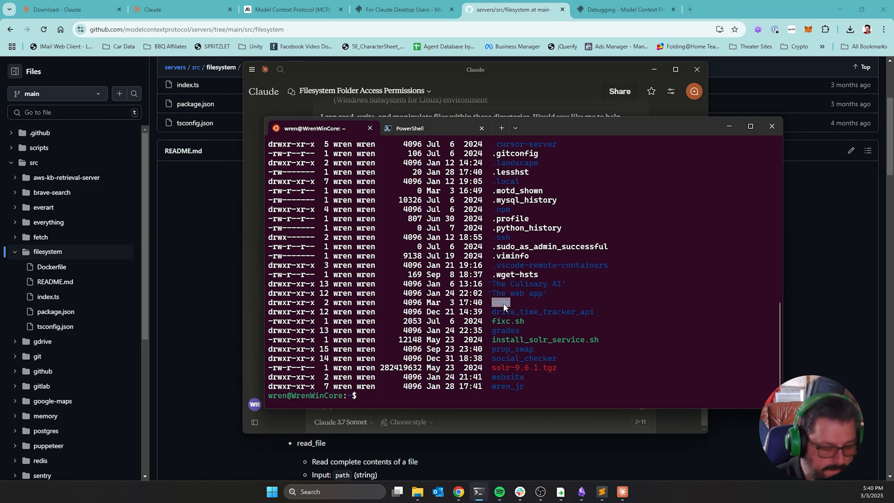
- Change into the code/ directory and list its contents with ls -al
text(cd code/)
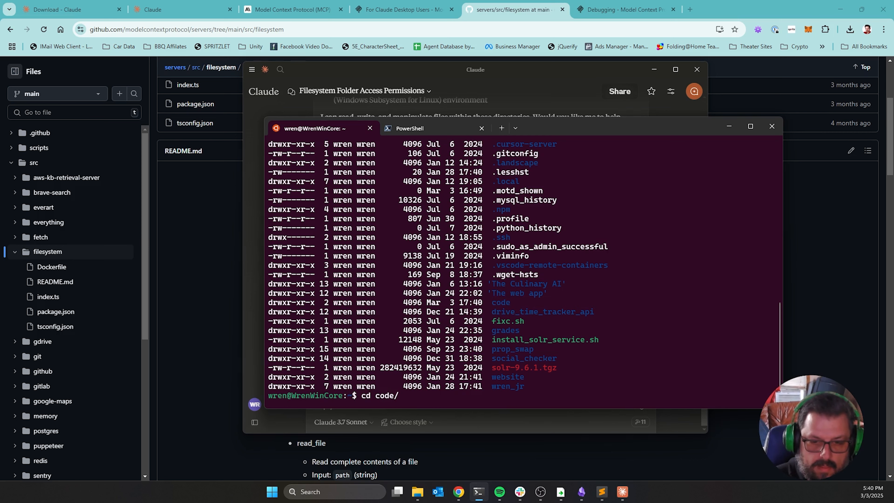
key(Return)
text(ls -al)
key(Return)
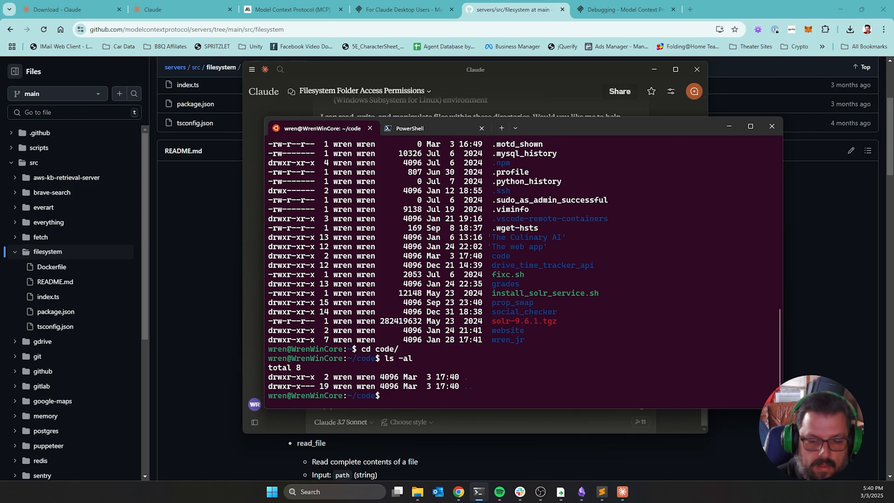
- Switch back to Claude and begin a new message with "inside the wsl code directory you just made, I"
key(alt+Tab)
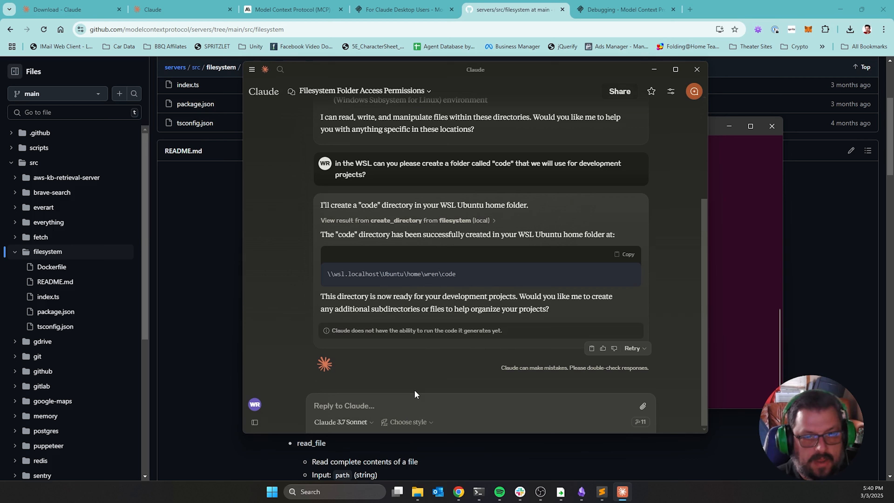
click(391, 409)
text(insi)
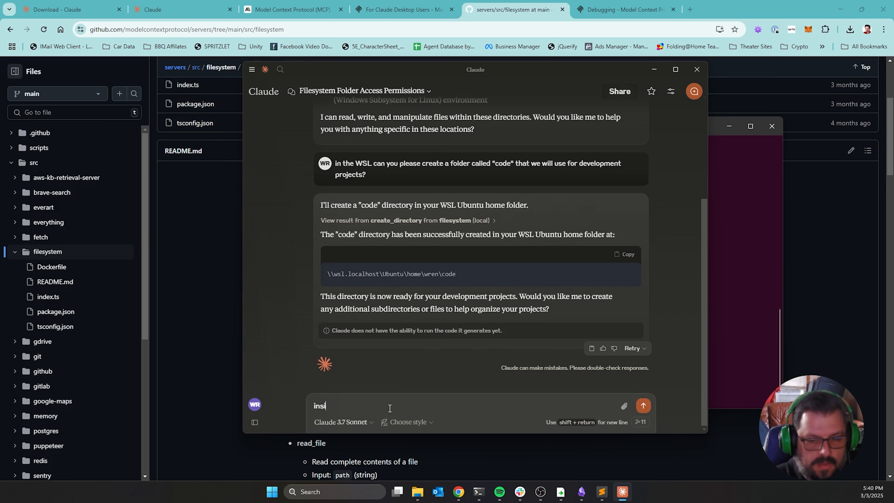
text(de the code)
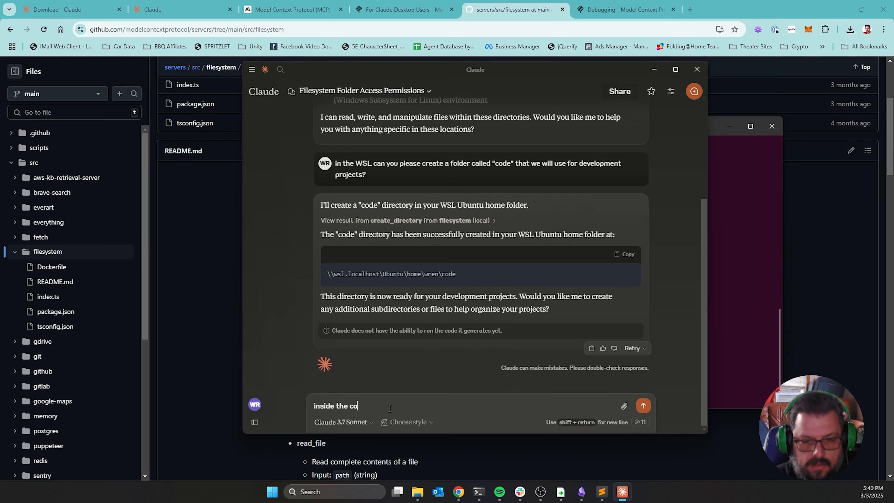
key(BackSpace)
key(BackSpace)
key(BackSpace)
key(BackSpace)
text(w)
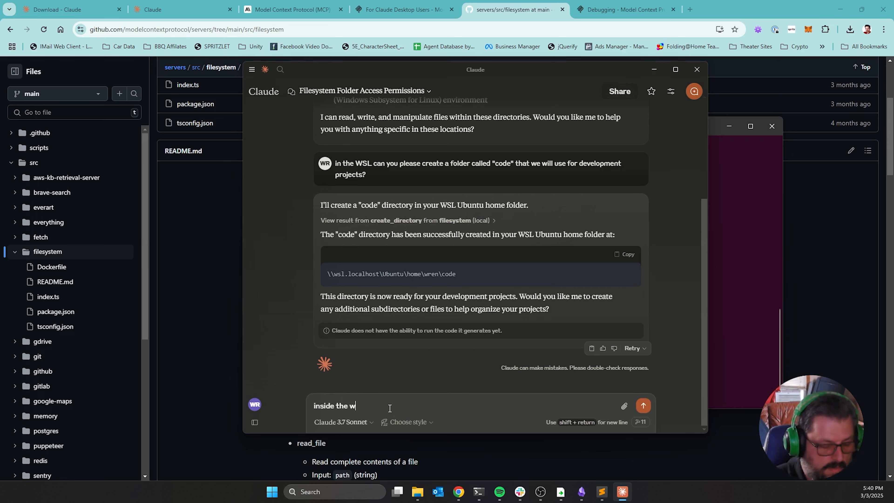
text(sl code )
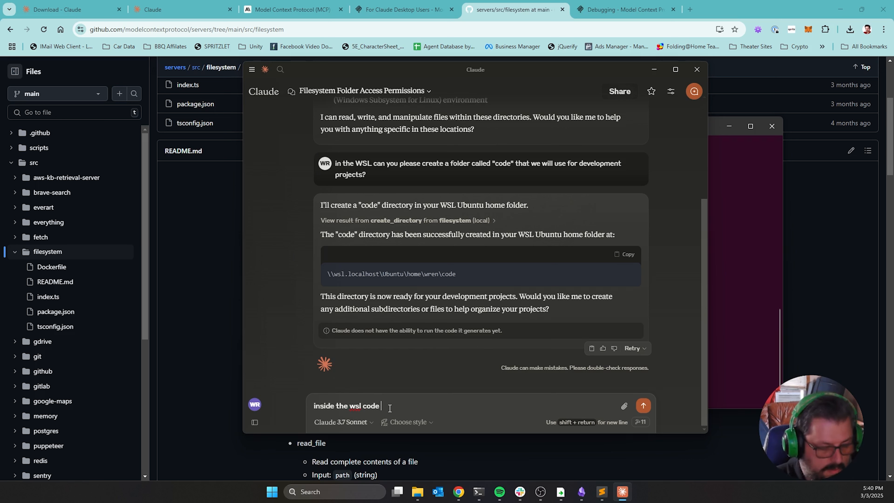
text(directio)
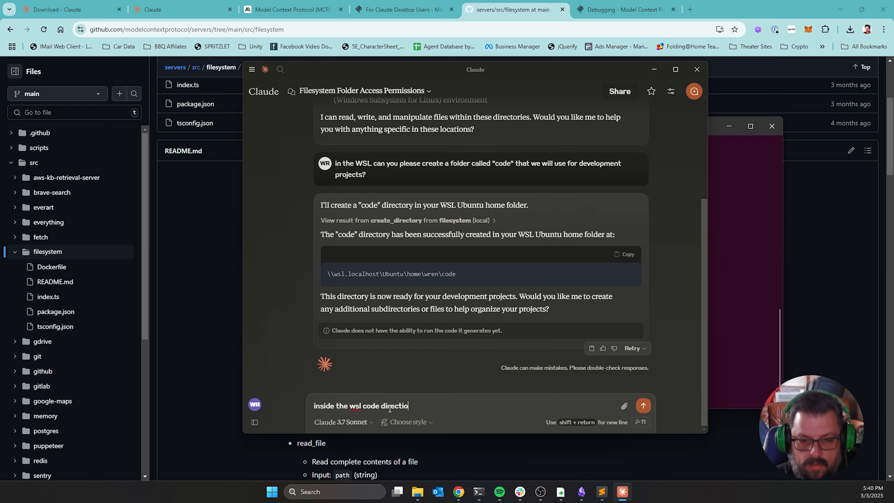
key(BackSpace)
key(BackSpace)
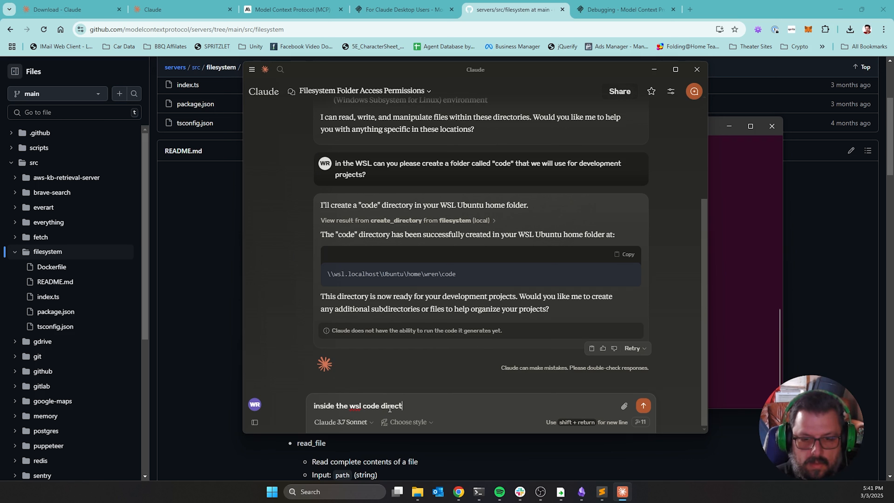
text(ory )
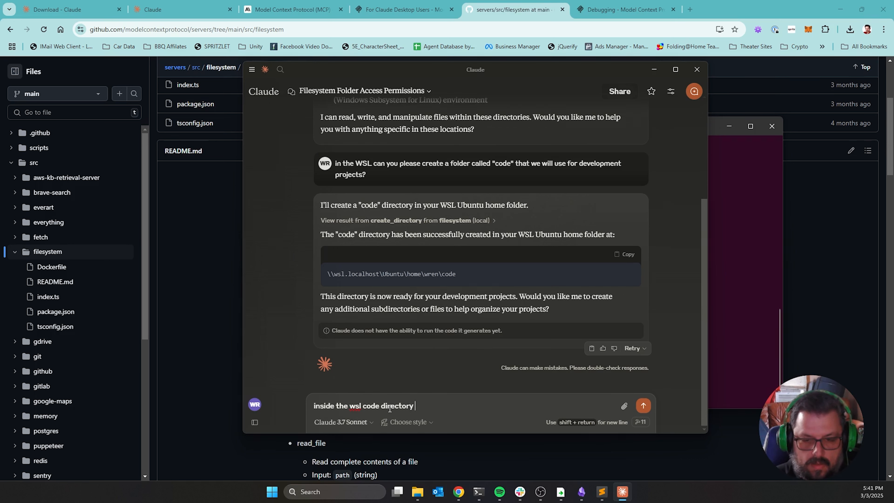
text(you just m)
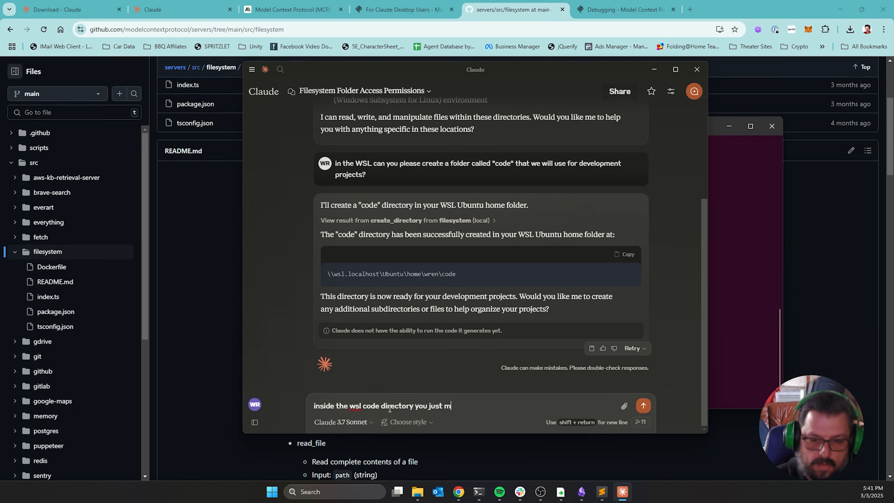
text(ade, I )
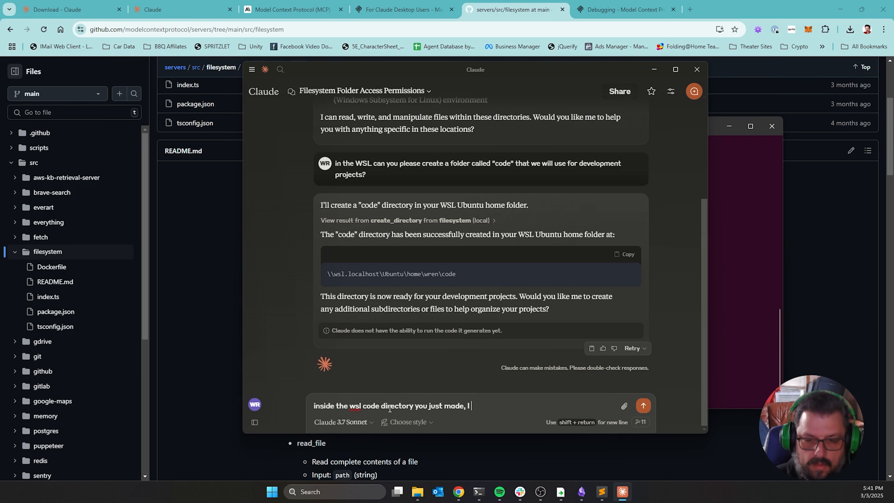
- Continue the message with "would like for us to work on a project that can help build automated workflows for clients. lets"
text(would like )
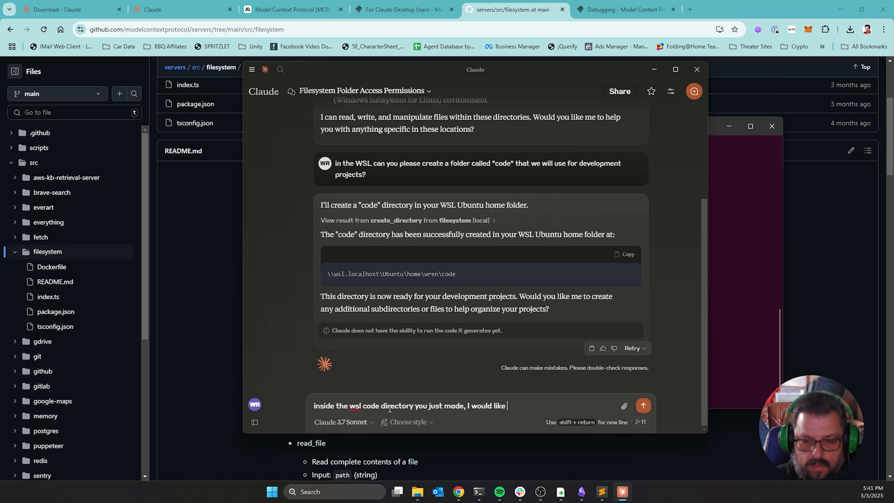
text(for us to)
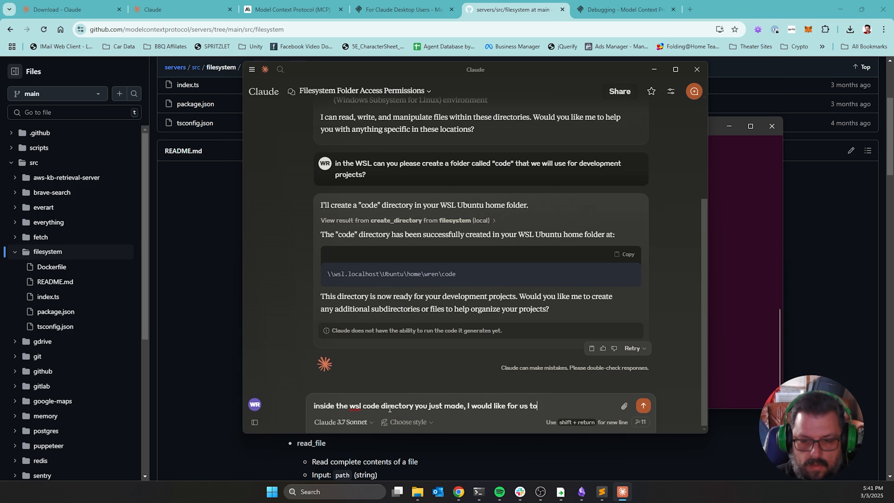
text( work on a pr)
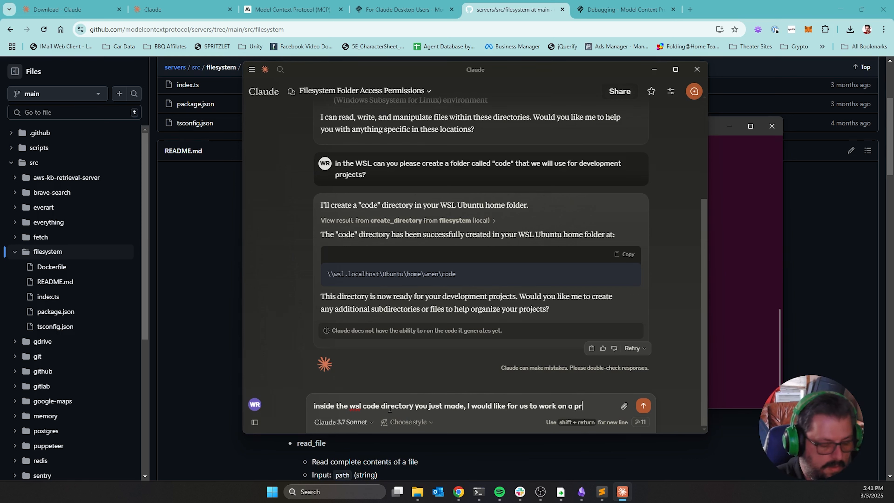
text(oject that )
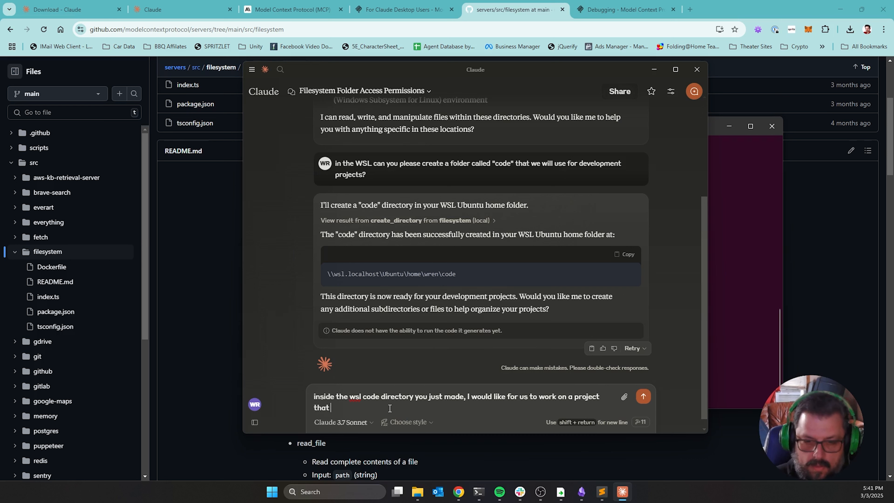
text(can help)
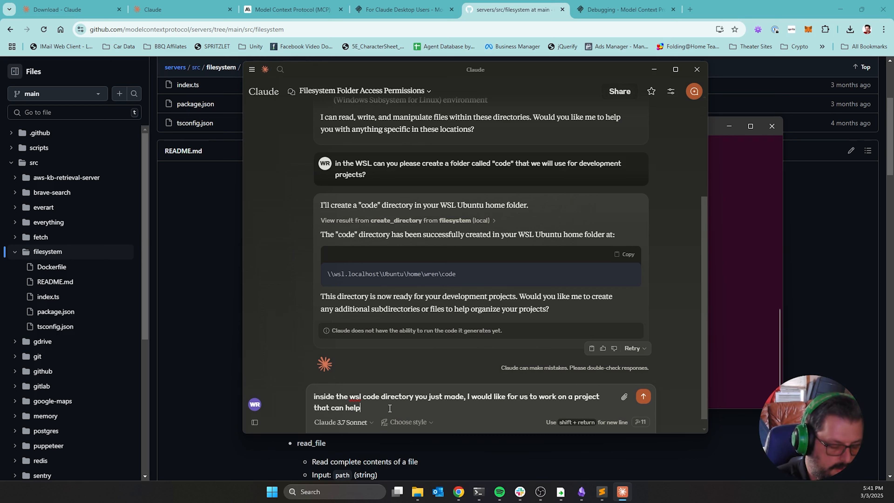
text( build auto)
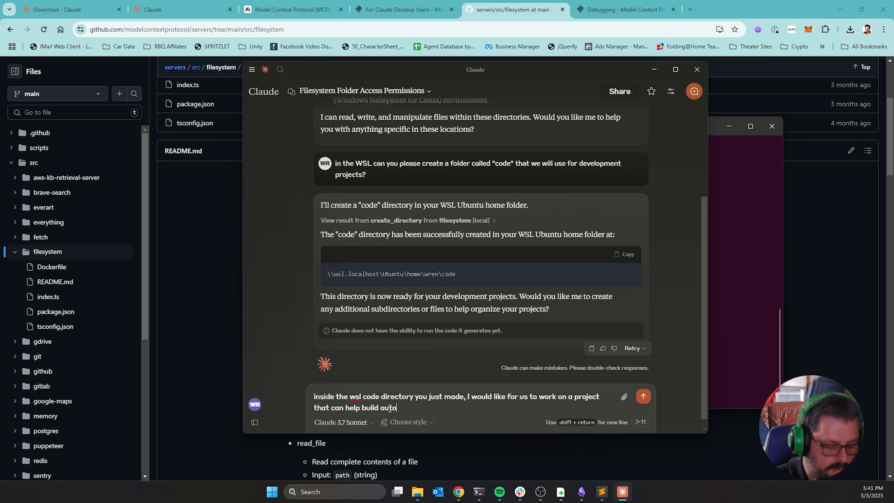
text(mated work)
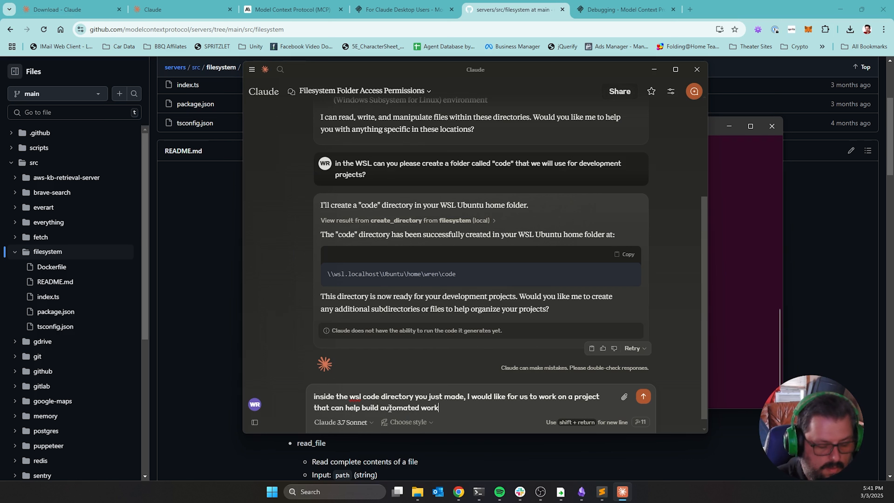
text(flows for )
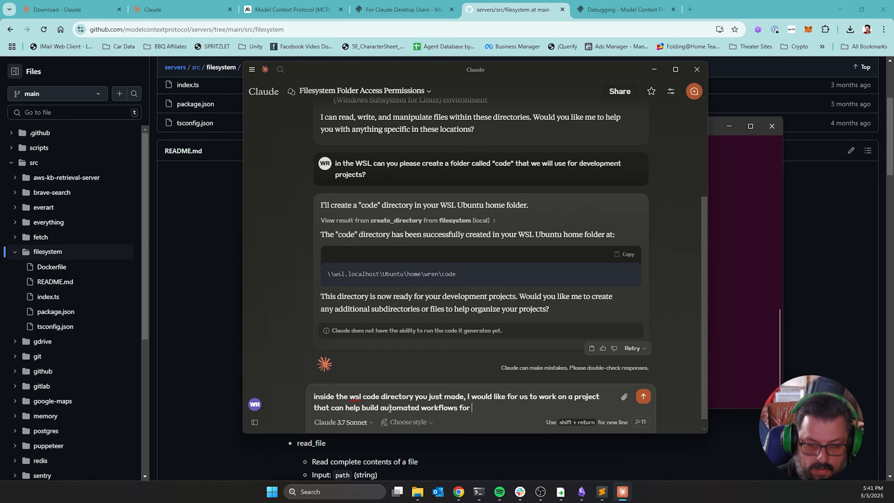
text(c)
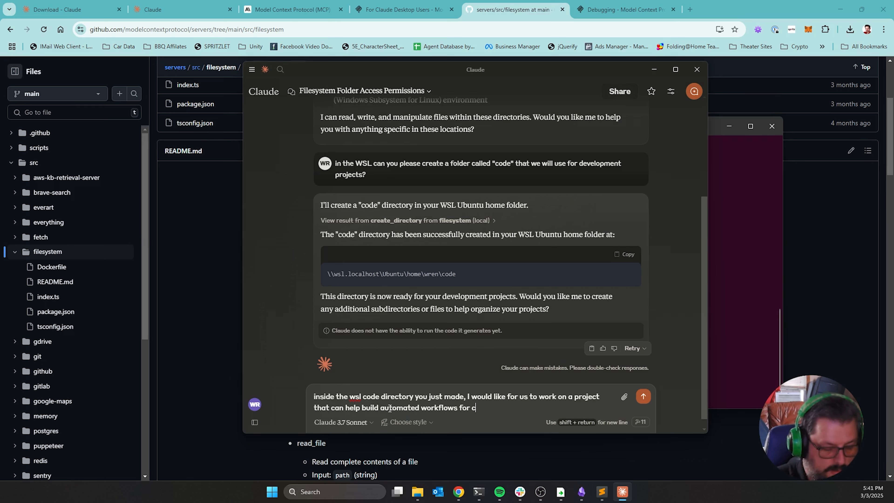
text(lients. lets)
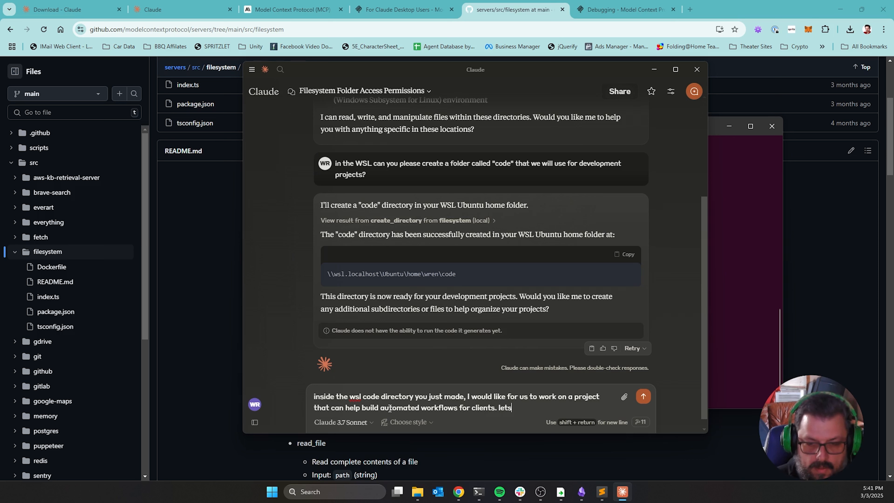
- Complete the message's second sentence with "start by creating a python project."
text( start by )
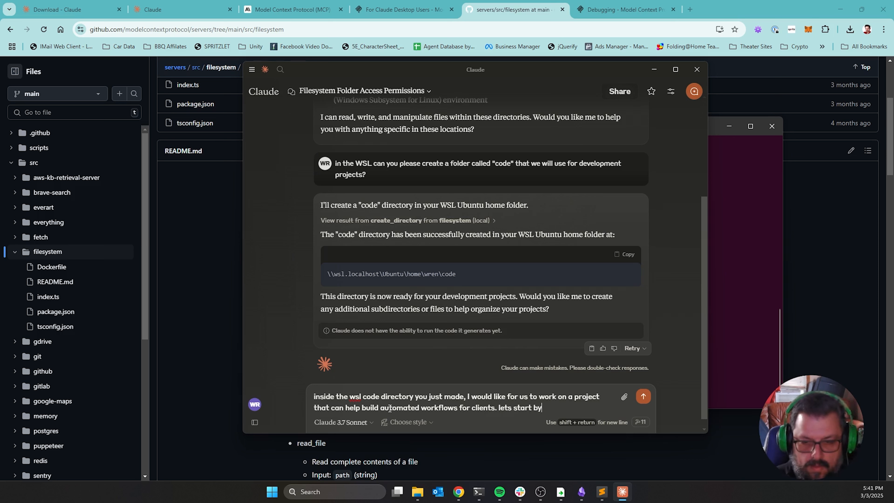
text(create)
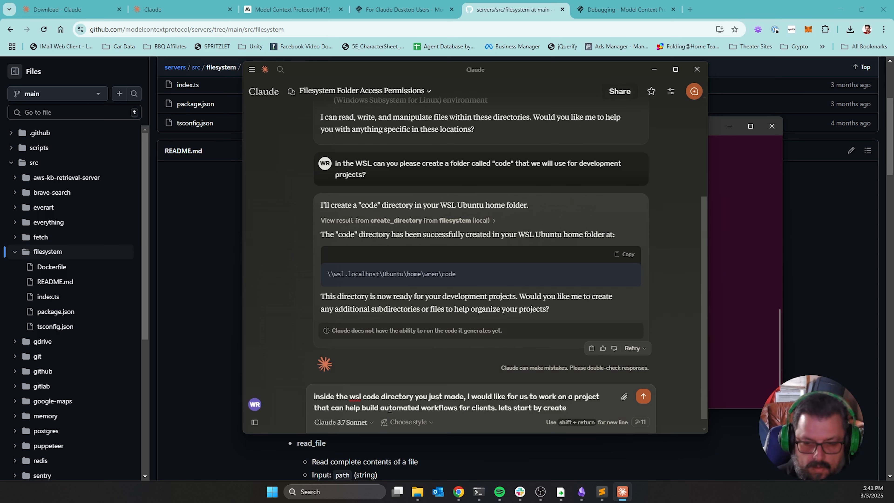
text(ing a pythong)
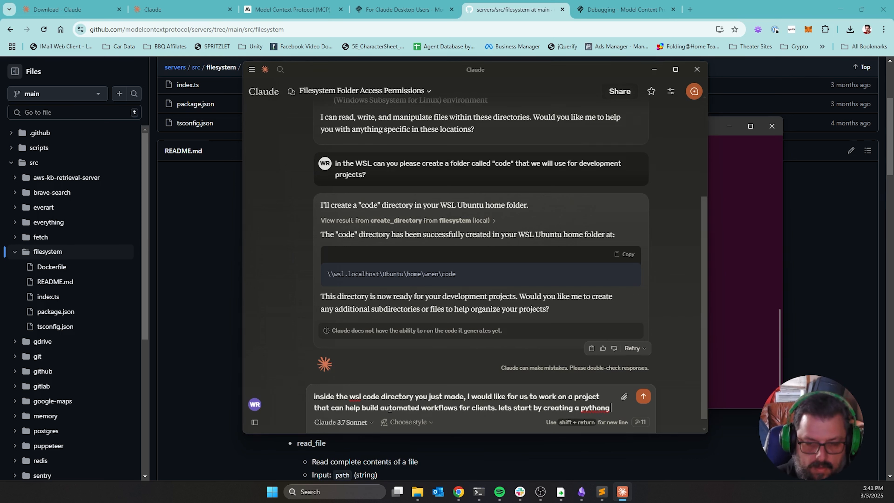
key(BackSpace)
text(pro)
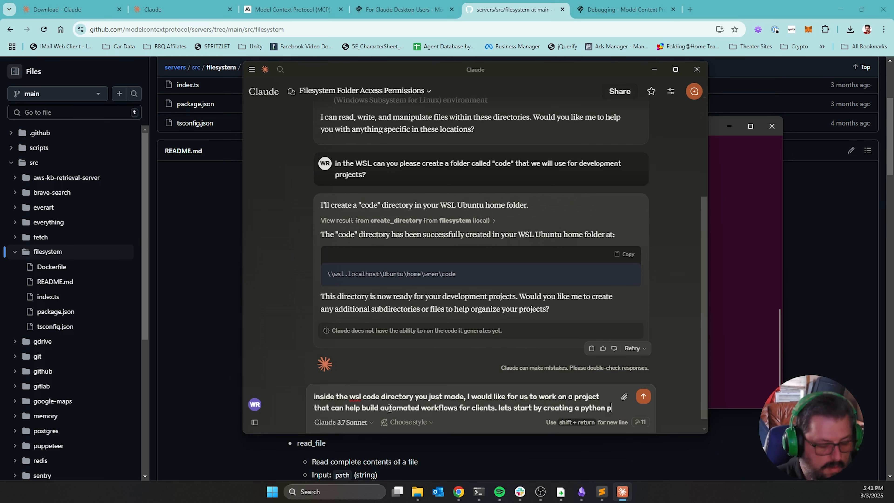
text(ject.)
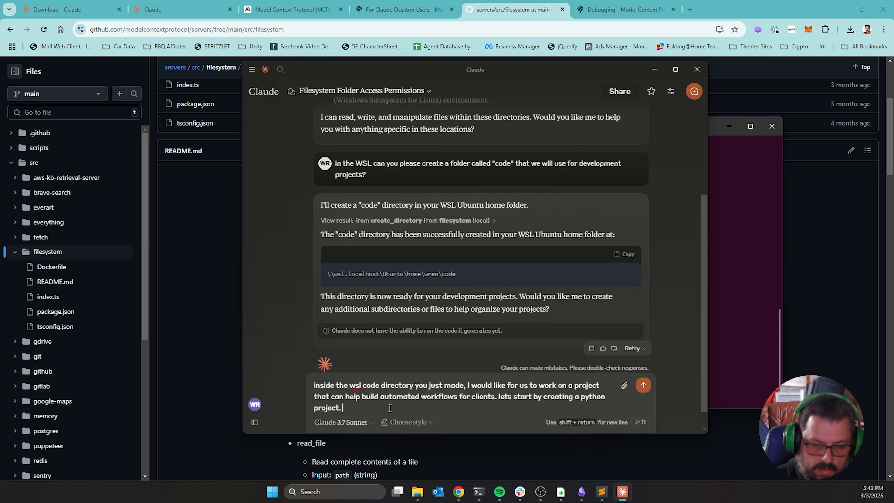
- Add the requirement "This should be able to show a web page with a form on it." to the message
text( This shou)
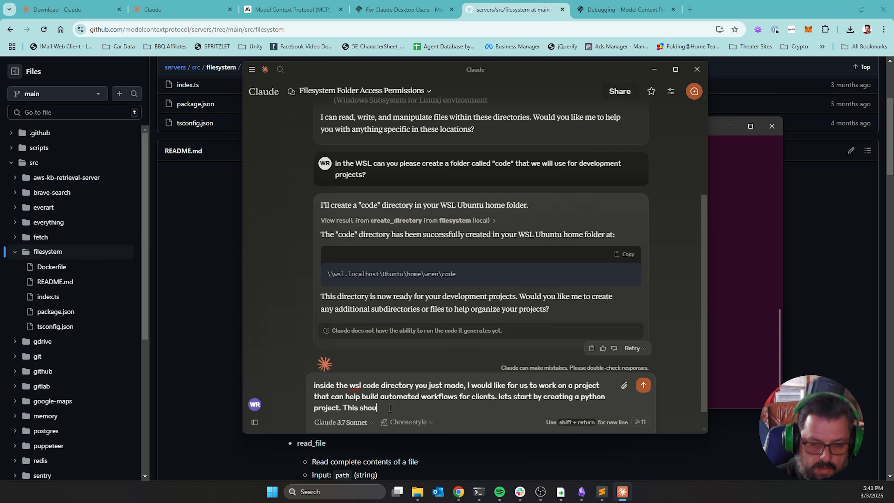
text(ld be able to)
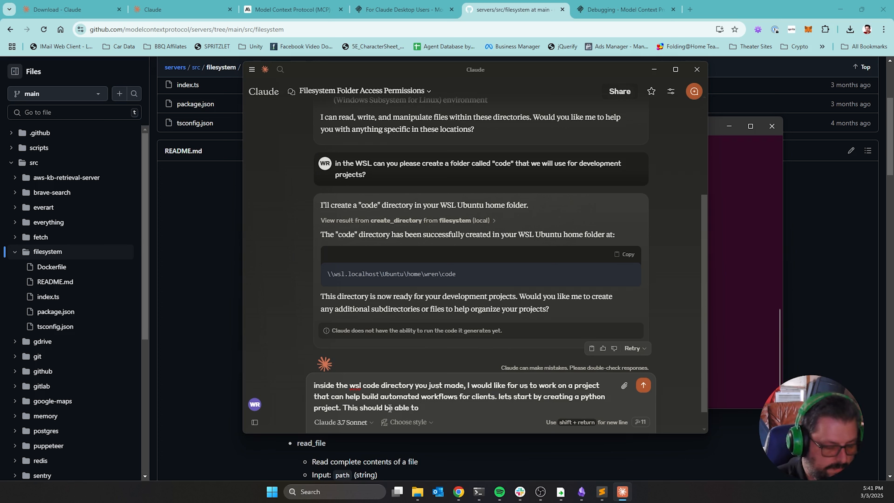
text(sho)
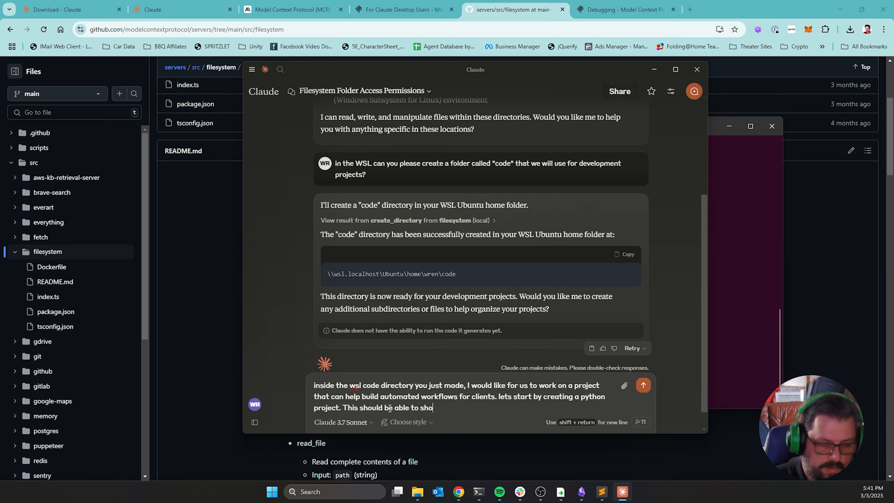
text(w a web p)
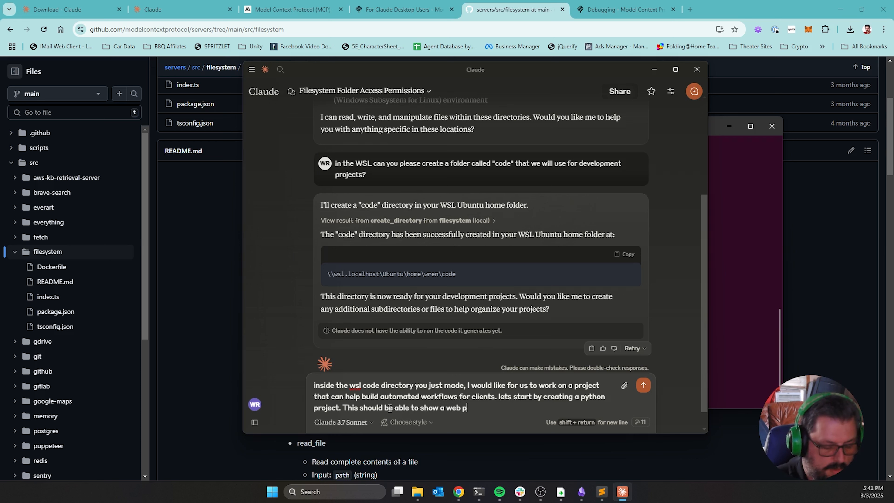
text(age with a )
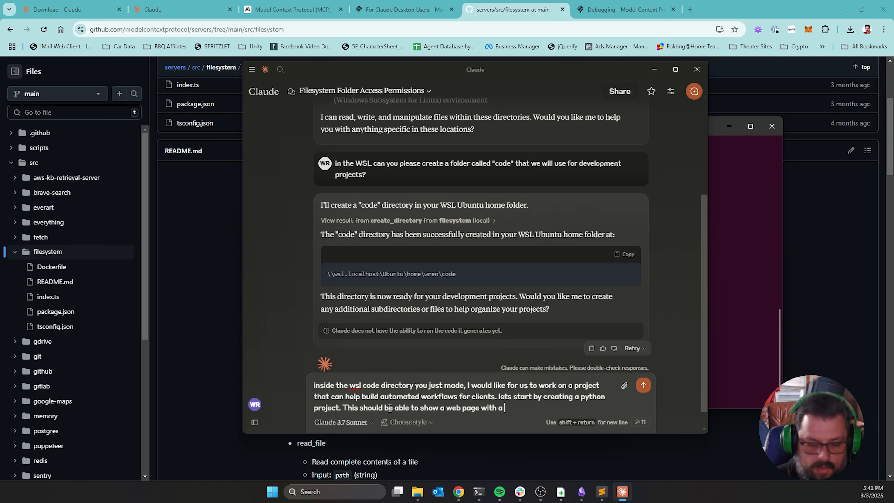
text(form on it. )
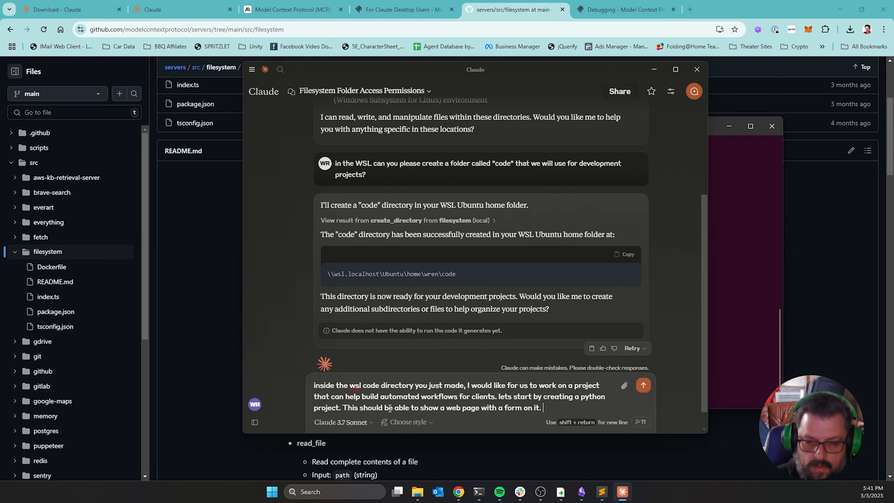
- Continue the message with "that form will ask the user for an idea and we will then"
text(that fo)
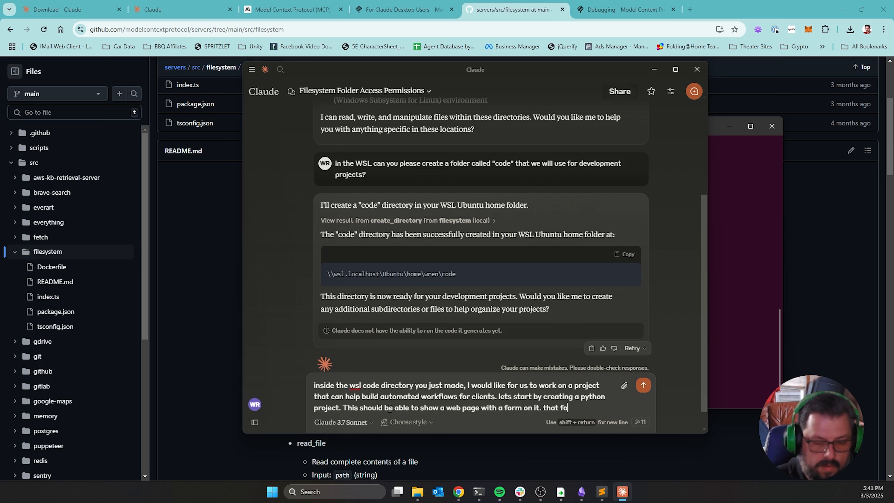
text(rm will as)
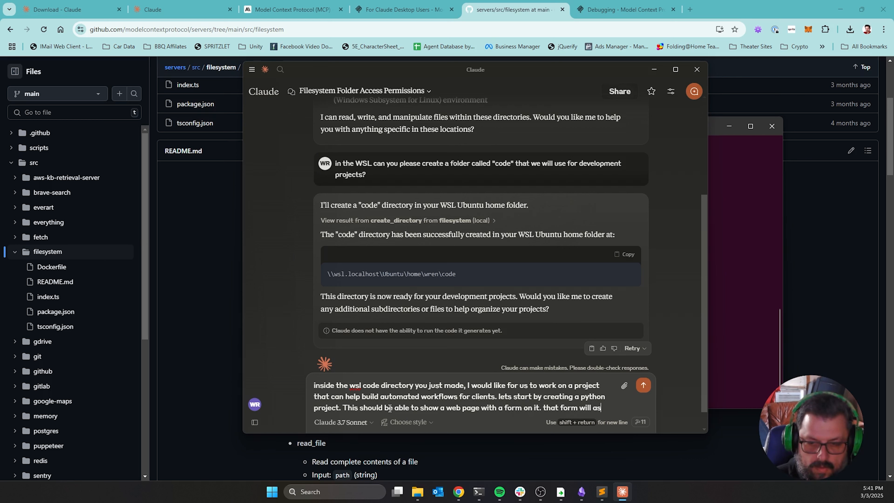
text(k the user )
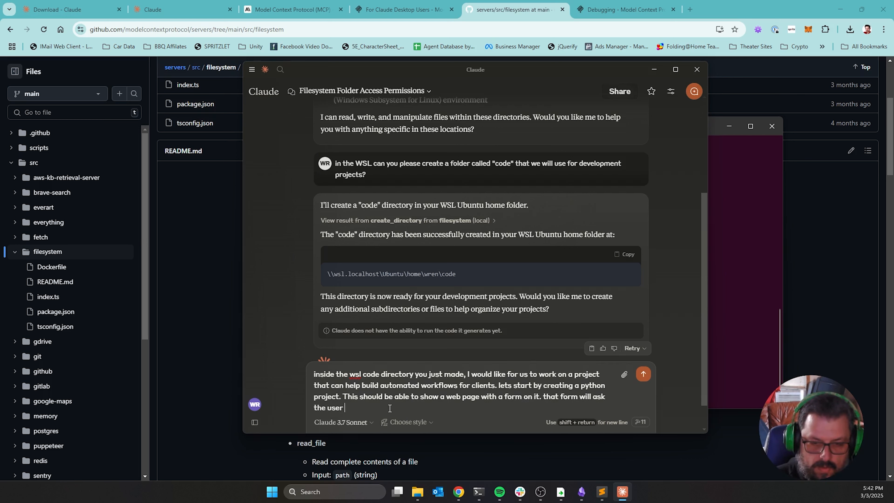
text(for an idea)
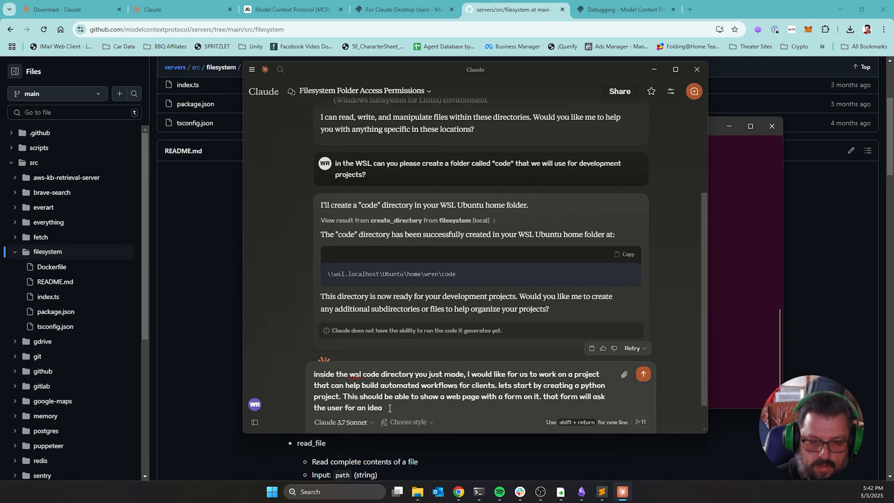
text( and we will then)
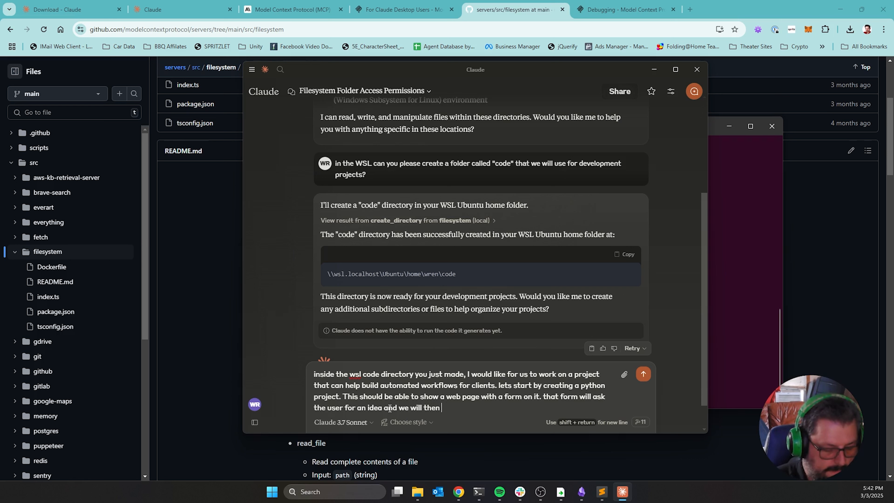
- Delete the form requirements from the message, back to the words "This should" after "creating a python project."
key(BackSpace)
key(BackSpace)
key(BackSpace)
key(BackSpace)
key(BackSpace)
key(BackSpace)
key(BackSpace)
key(BackSpace)
key(BackSpace)
key(BackSpace)
key(BackSpace)
key(BackSpace)
key(BackSpace)
key(BackSpace)
key(BackSpace)
key(BackSpace)
key(BackSpace)
key(BackSpace)
key(BackSpace)
key(BackSpace)
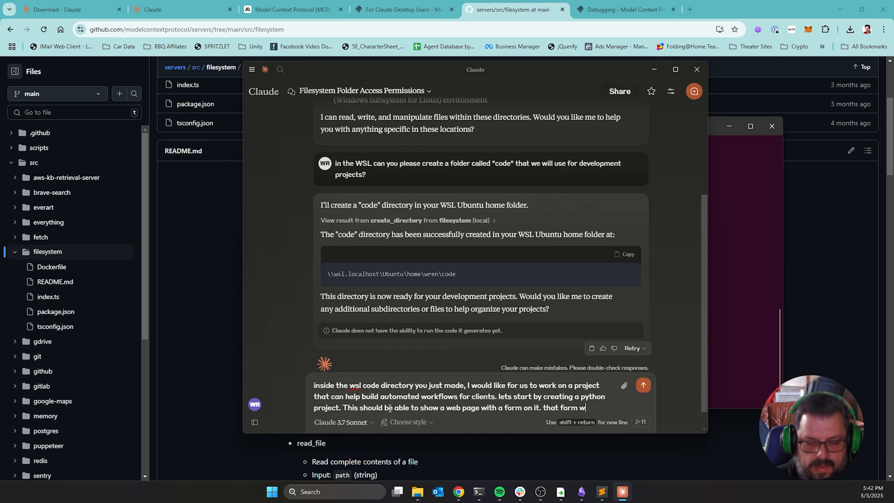
key(BackSpace)
key(BackSpace)
key(BackSpace)
key(BackSpace)
key(BackSpace)
key(BackSpace)
key(BackSpace)
key(BackSpace)
key(BackSpace)
key(BackSpace)
key(BackSpace)
key(BackSpace)
key(BackSpace)
key(BackSpace)
key(BackSpace)
key(BackSpace)
key(BackSpace)
key(BackSpace)
key(BackSpace)
key(BackSpace)
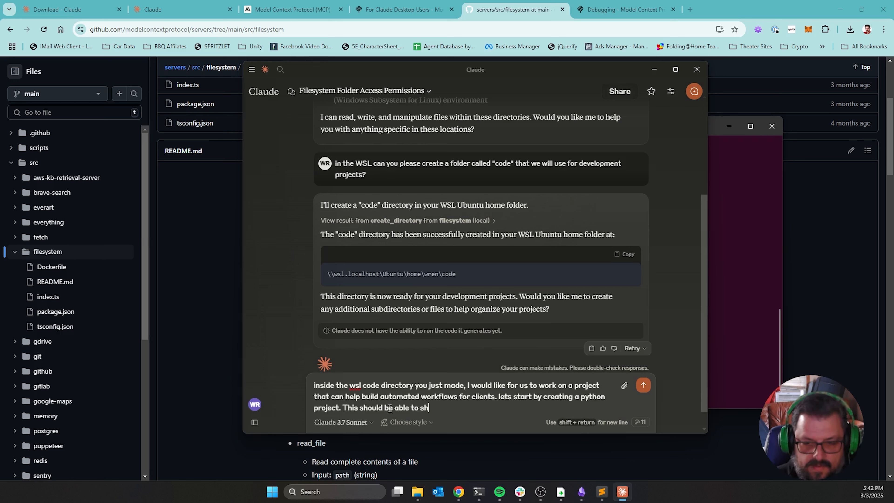
key(BackSpace)
key(BackSpace)
key(BackSpace)
key(BackSpace)
key(BackSpace)
key(BackSpace)
key(BackSpace)
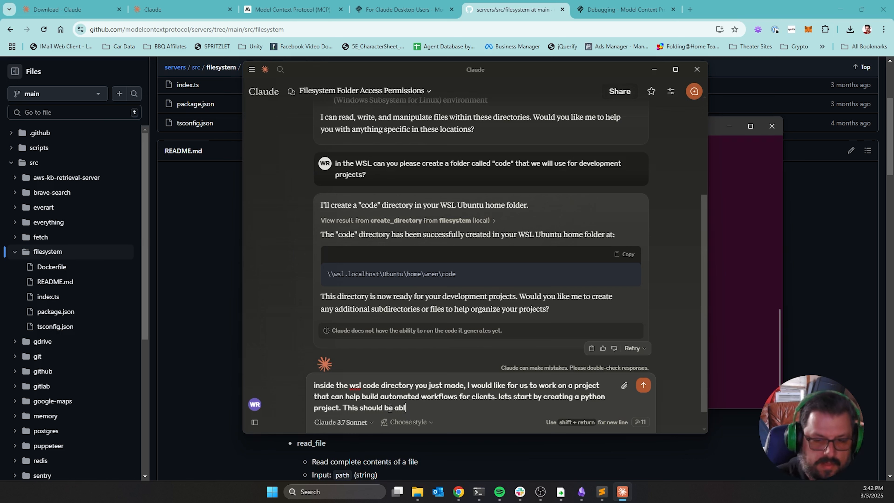
key(BackSpace)
key(BackSpace)
key(BackSpace)
key(BackSpace)
key(BackSpace)
key(BackSpace)
key(BackSpace)
key(BackSpace)
key(BackSpace)
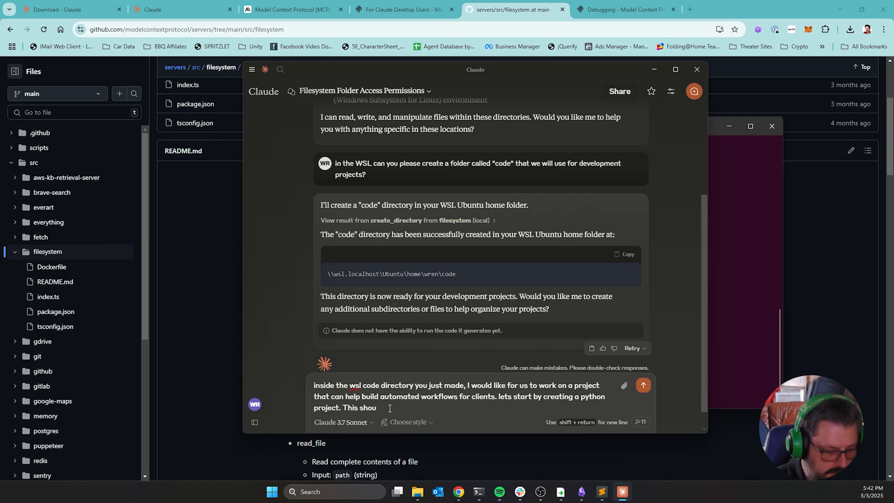
- Rewrite the third sentence of the message as "This should a simple math game with whittly commentary."
text(ld a)
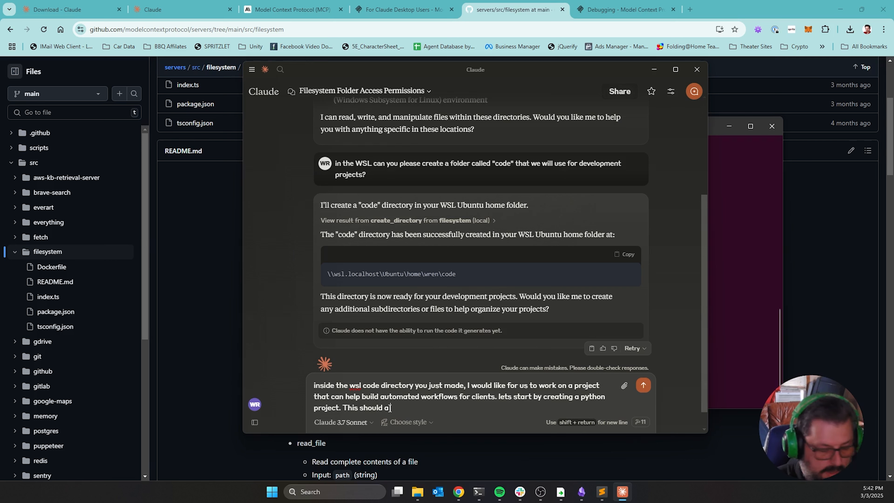
text( simpl)
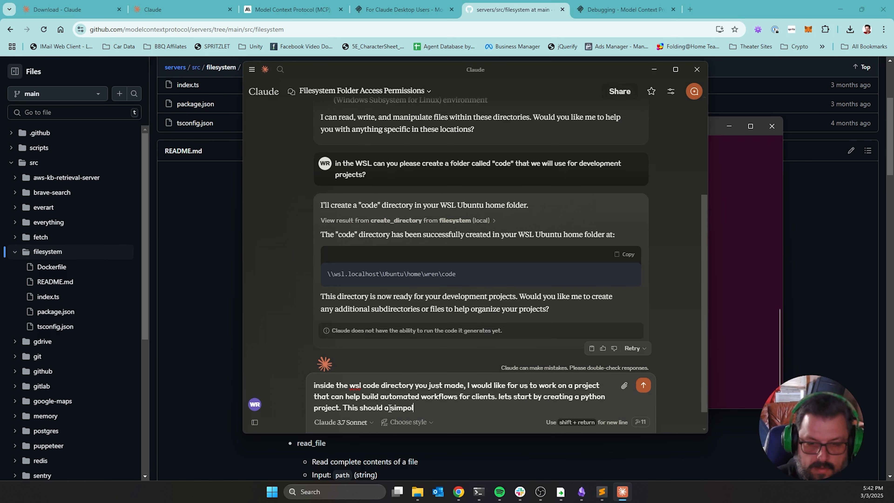
text(e )
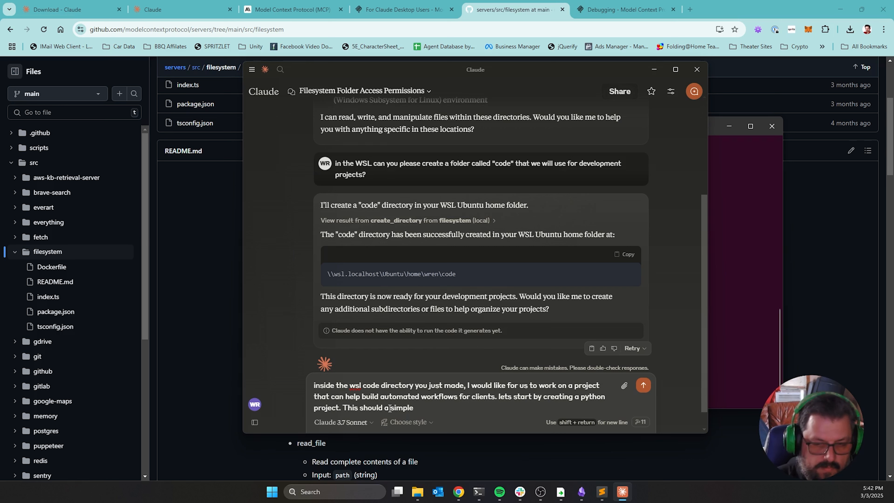
text(math game)
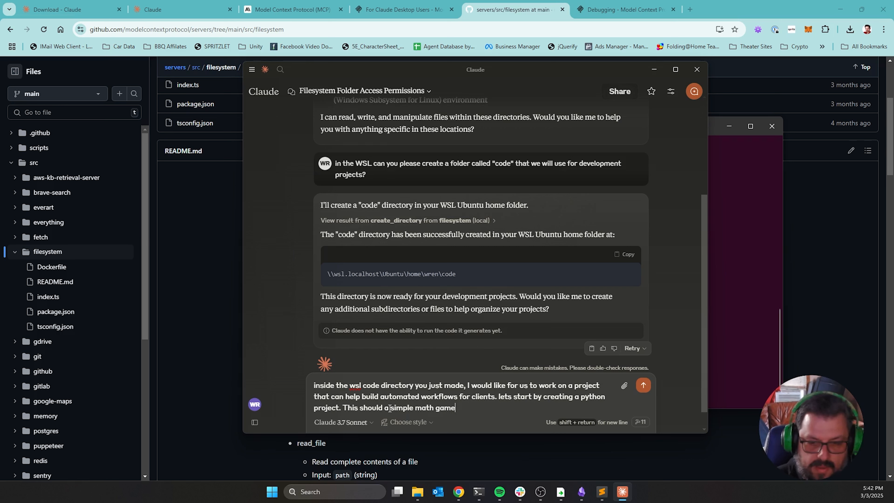
text( with wh)
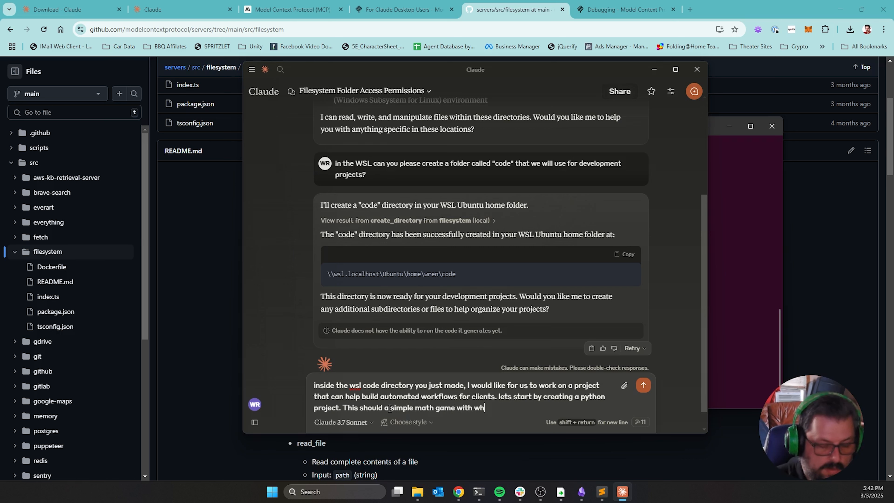
text(ittly c)
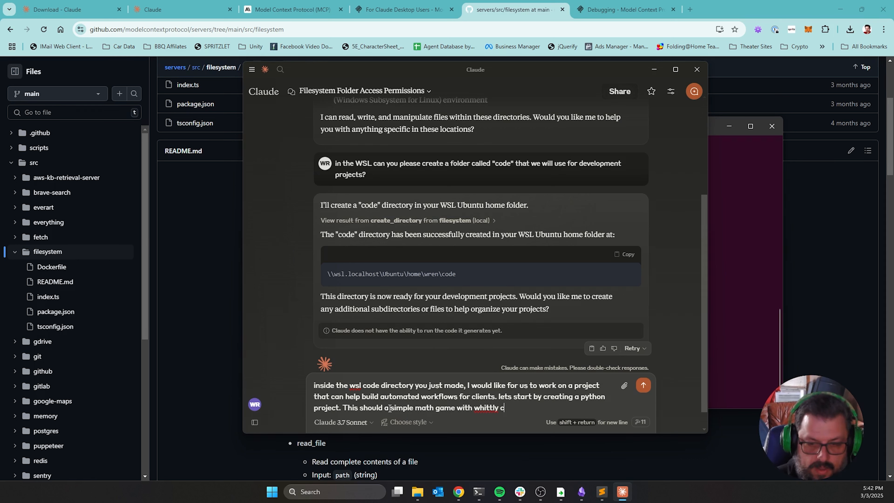
text(ommentary. )
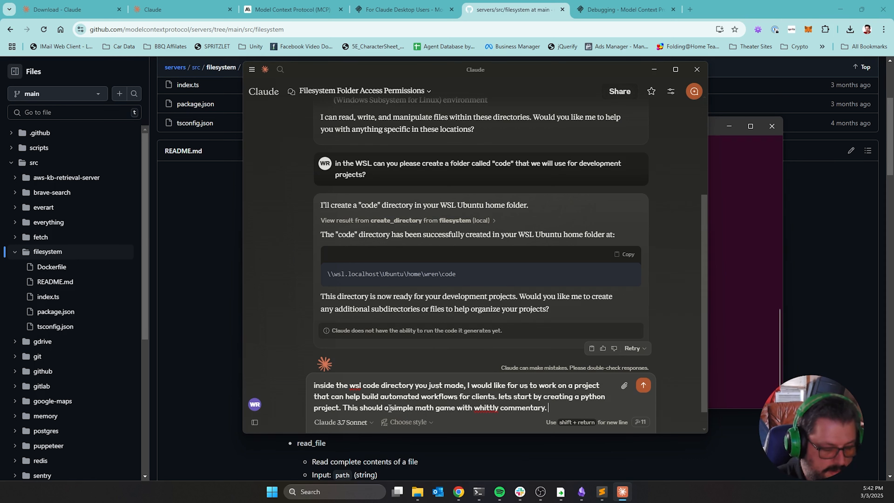
- Continue the message with "is should ask basic math questions and be sarcastic"
text(is should ask b)
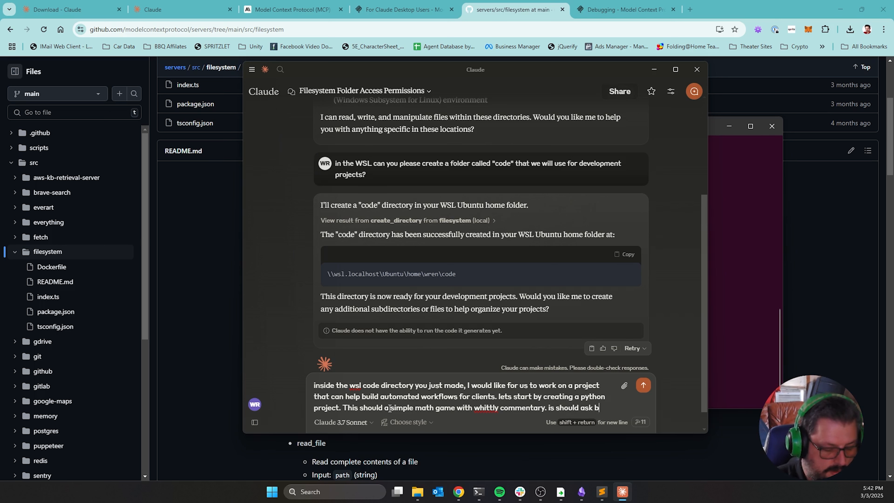
text(asic )
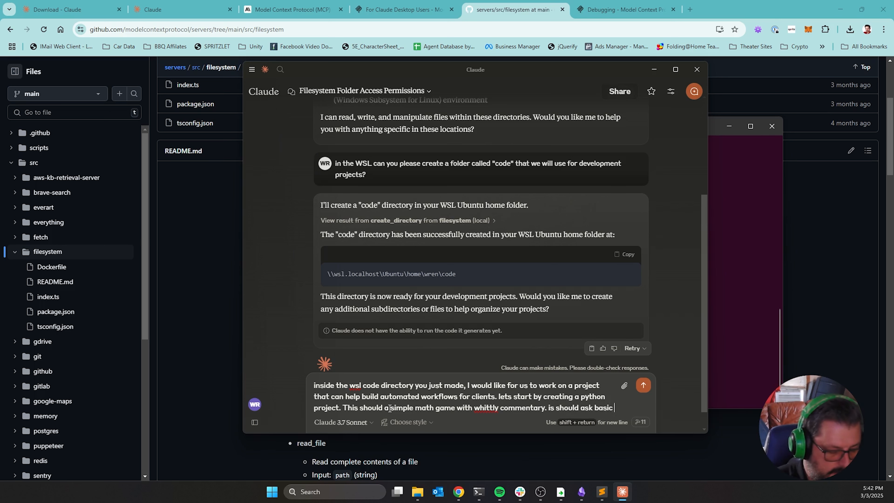
text(math questions)
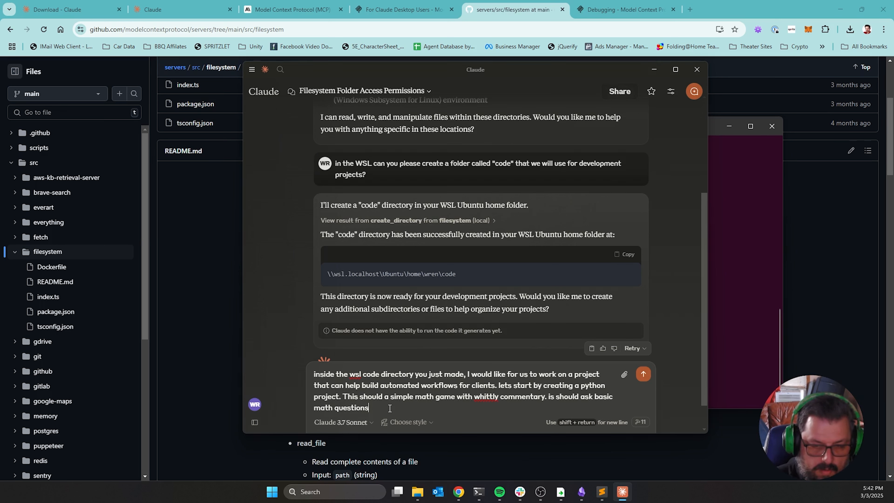
text( and )
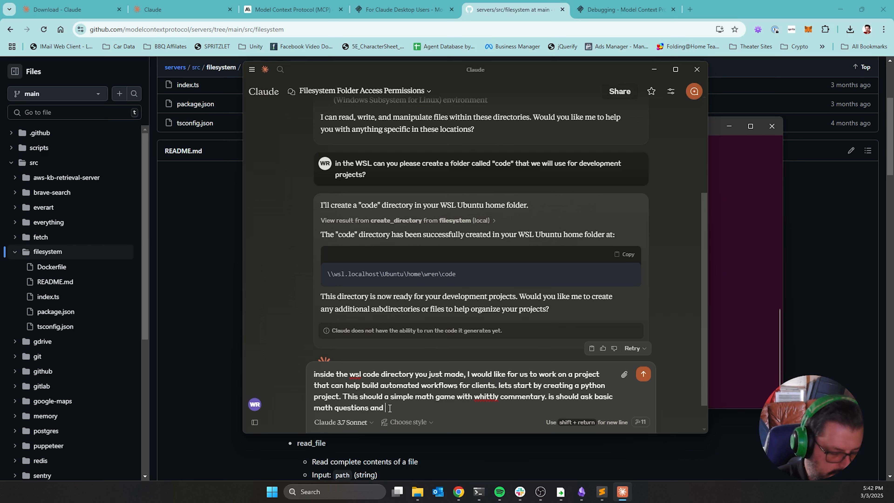
text(be sar)
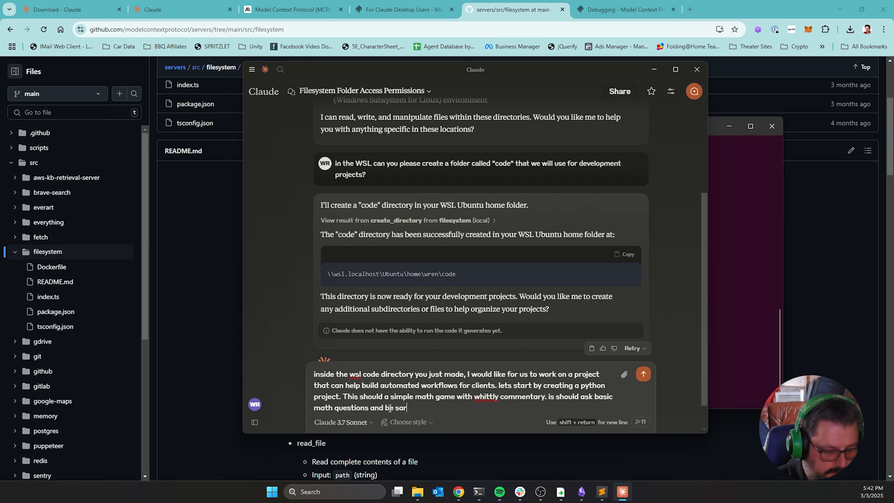
text(casting)
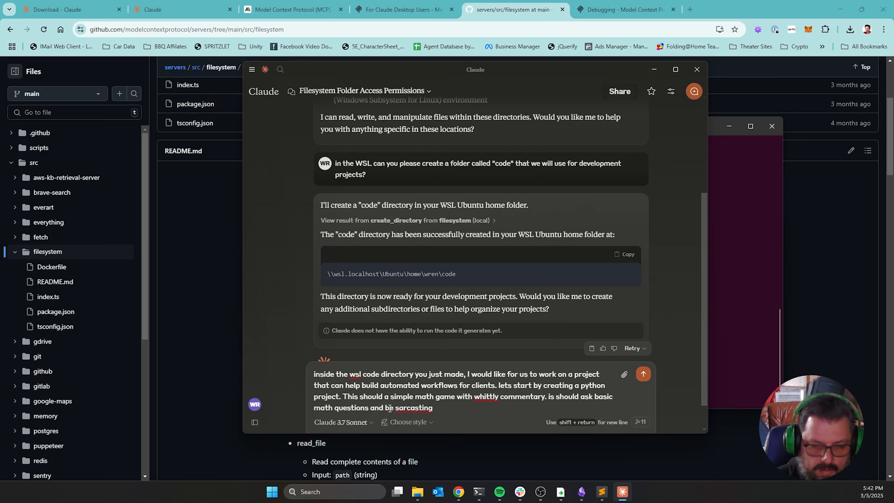
key(BackSpace)
key(BackSpace)
key(BackSpace)
text(c )
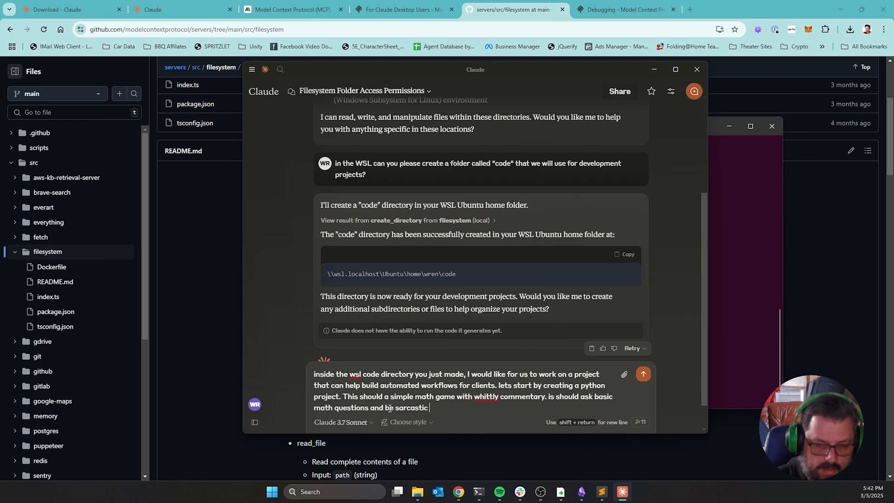
- Finish the sentence about sarcasm with "no matter what the answer is."
text(no ma)
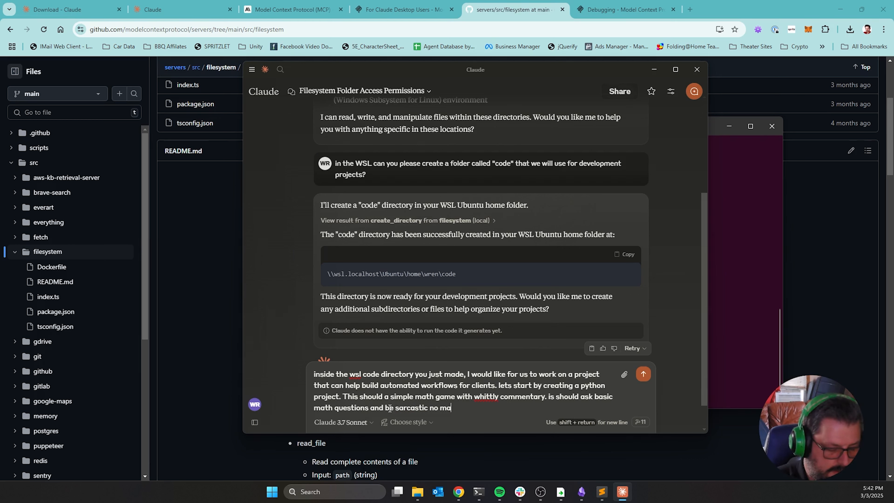
text(tter what the sa)
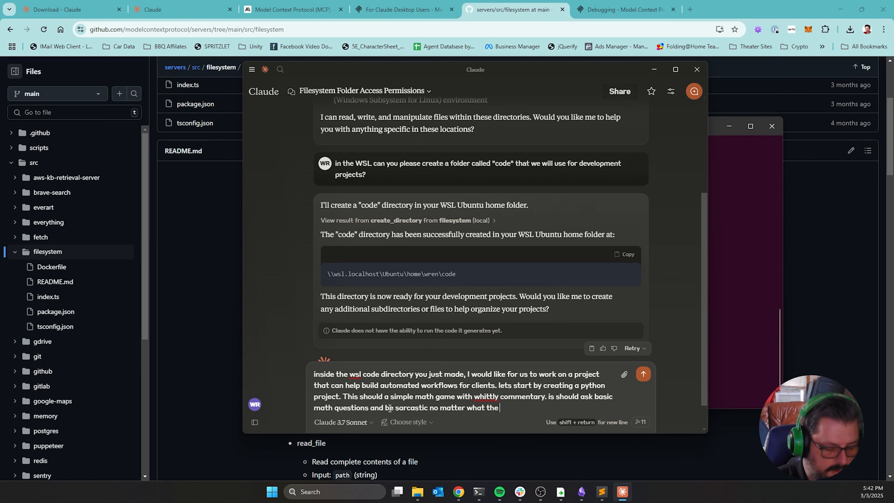
key(BackSpace)
key(BackSpace)
text(ans)
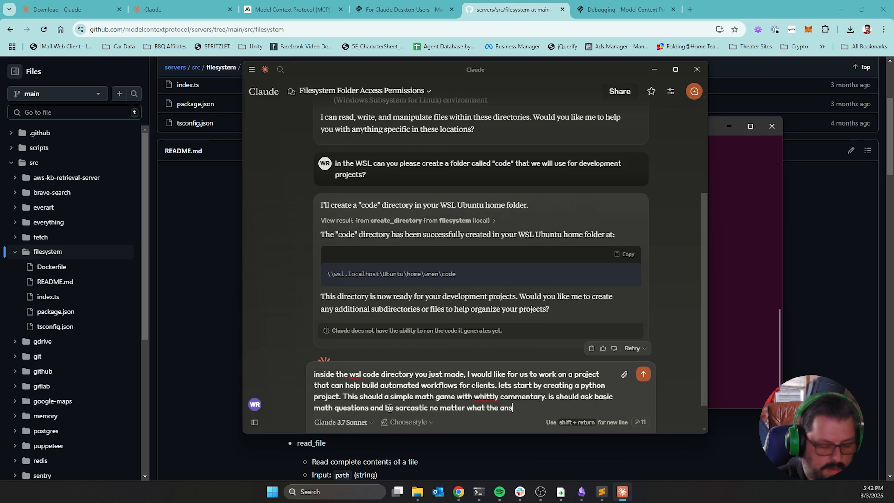
text(wer is. )
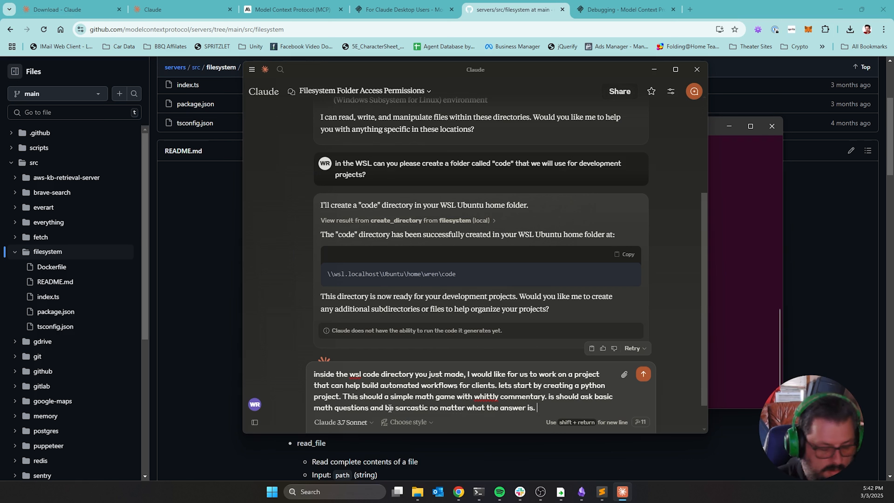
- Add the request "make a phrase library that randomly displays the whit." to the end of the message
text(make a )
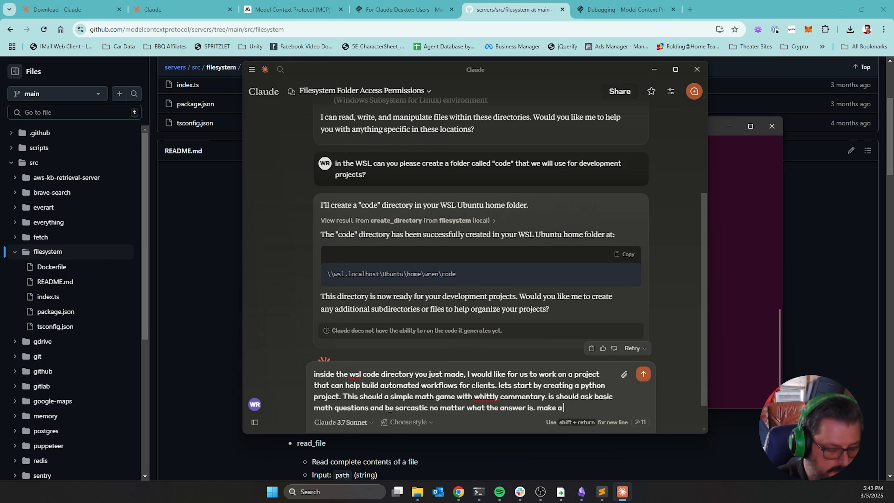
text(phrase)
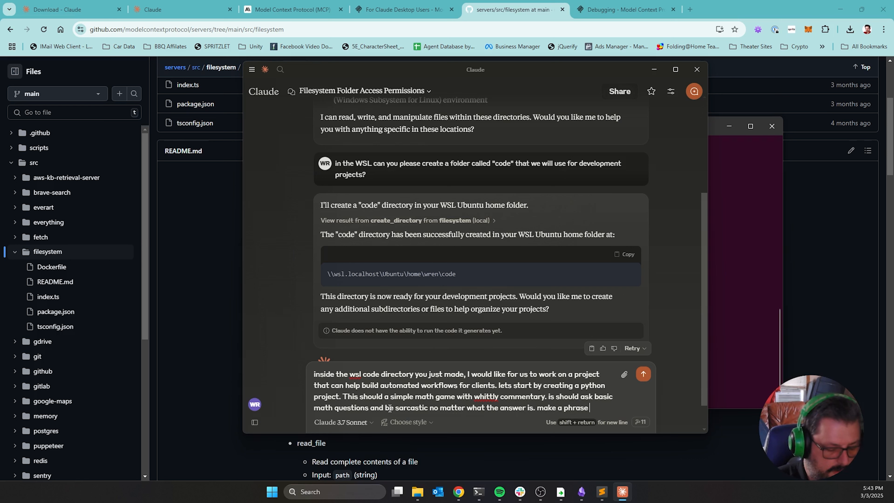
text( library)
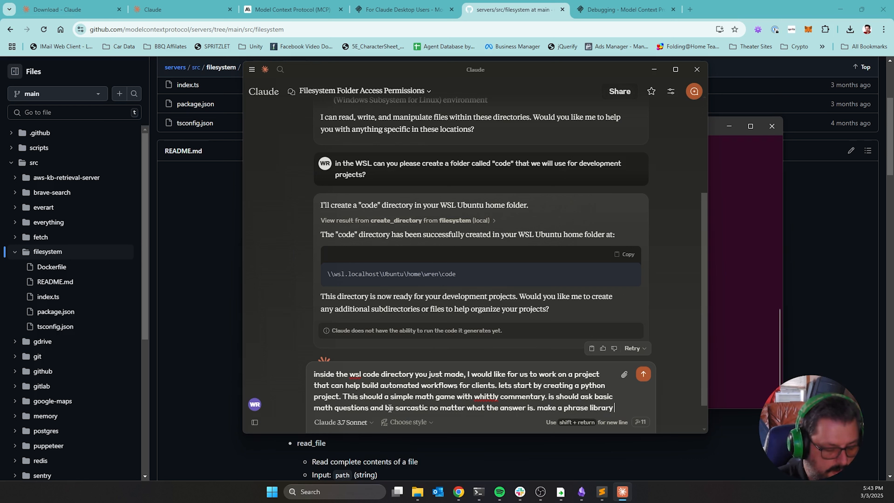
text( that ran)
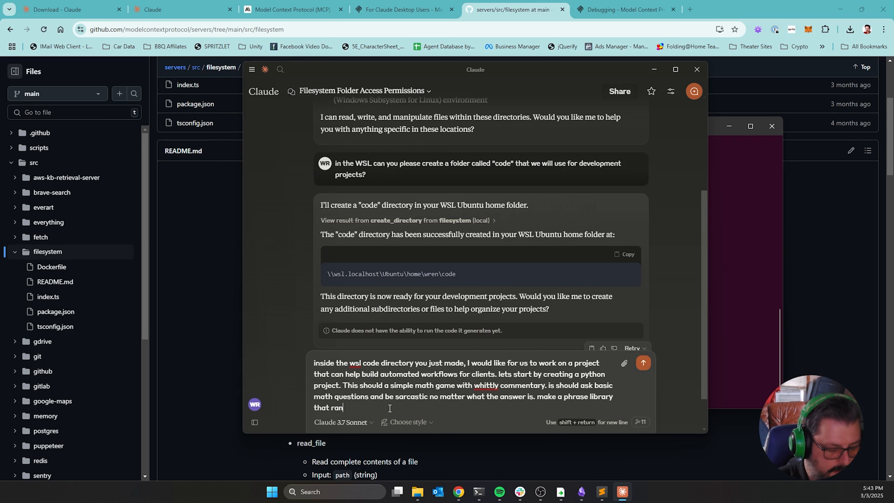
text(domly dis)
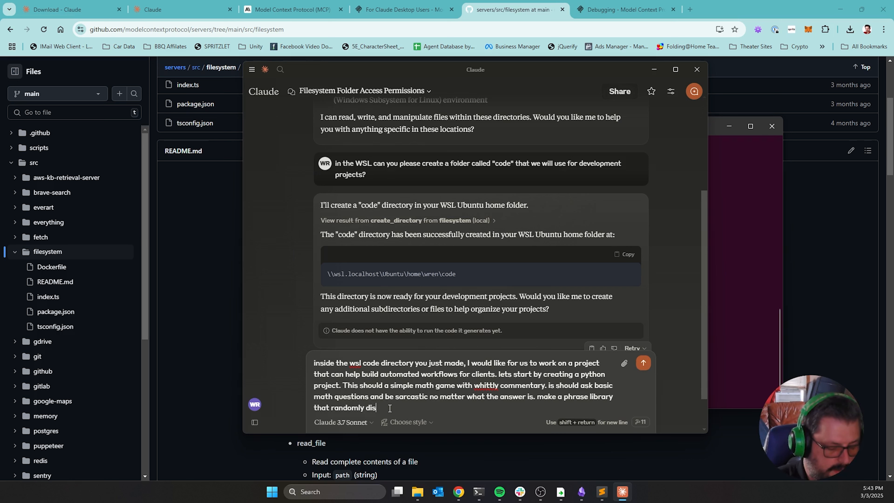
text(plays the whit.)
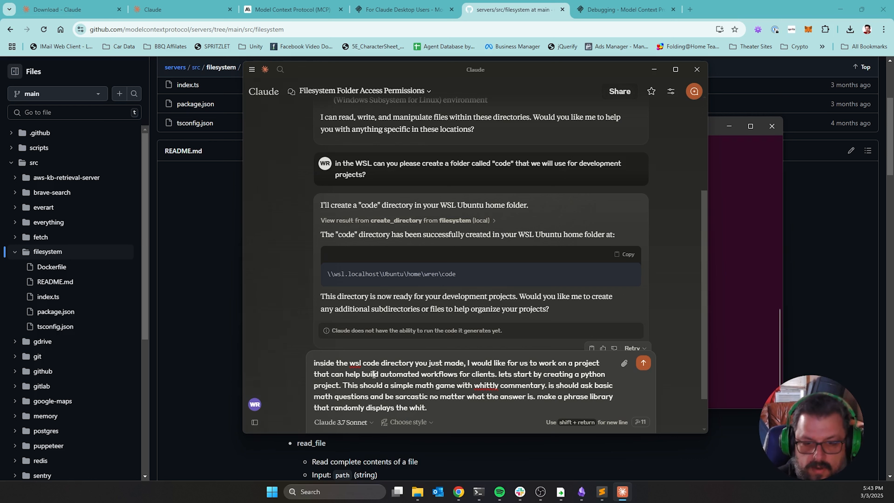
- Cut "that can help build automated workflows for clients" so the first sentence ends at "work on a project." and send the message
click(382, 374)
key(shift+Right)
key(shift+Right)
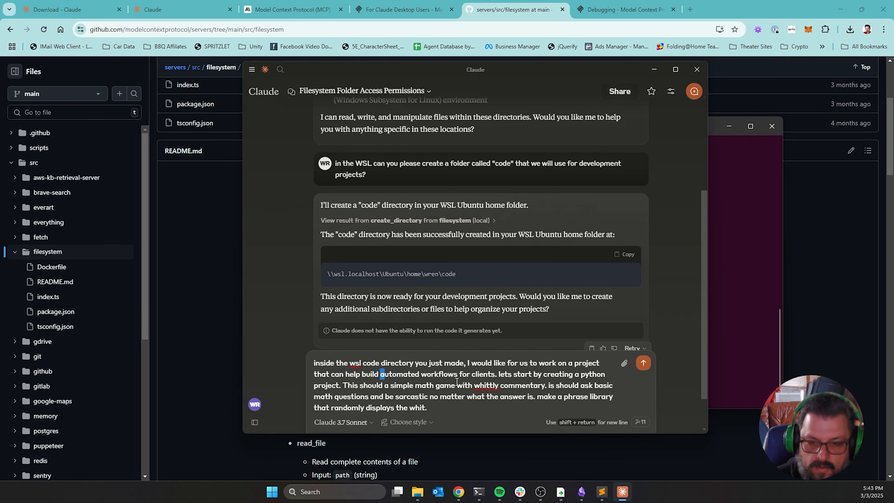
key(shift+Right)
key(shift+Right)
key(shift+Right)
key(shift+Right)
key(shift+Right)
key(shift+Right)
key(shift+Right)
key(shift+Right)
key(shift+Right)
key(shift+Right)
key(shift+Right)
key(shift+Right)
key(shift+Right)
key(shift+Right)
key(shift+Right)
key(shift+Right)
key(shift+Right)
key(shift+Right)
key(shift+Right)
key(shift+Right)
key(shift+Left)
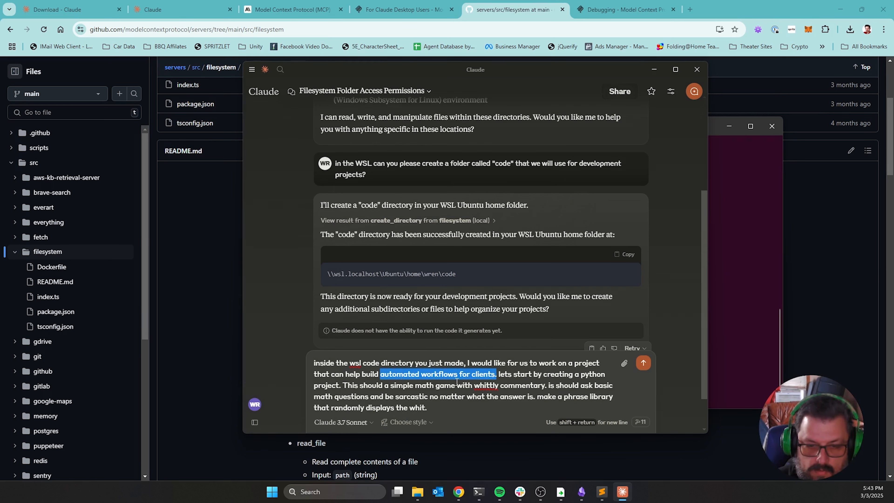
key(BackSpace)
key(BackSpace)
key(BackSpace)
key(BackSpace)
key(BackSpace)
key(BackSpace)
key(BackSpace)
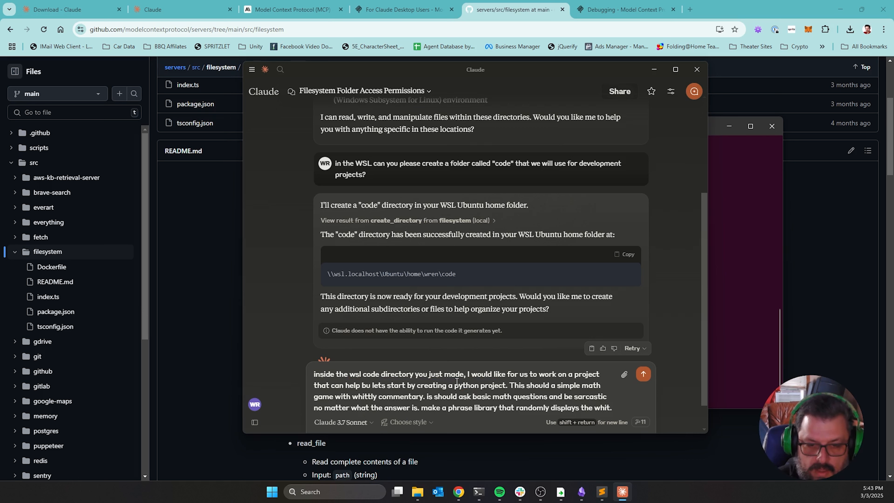
key(BackSpace)
key(BackSpace)
key(BackSpace)
key(BackSpace)
key(BackSpace)
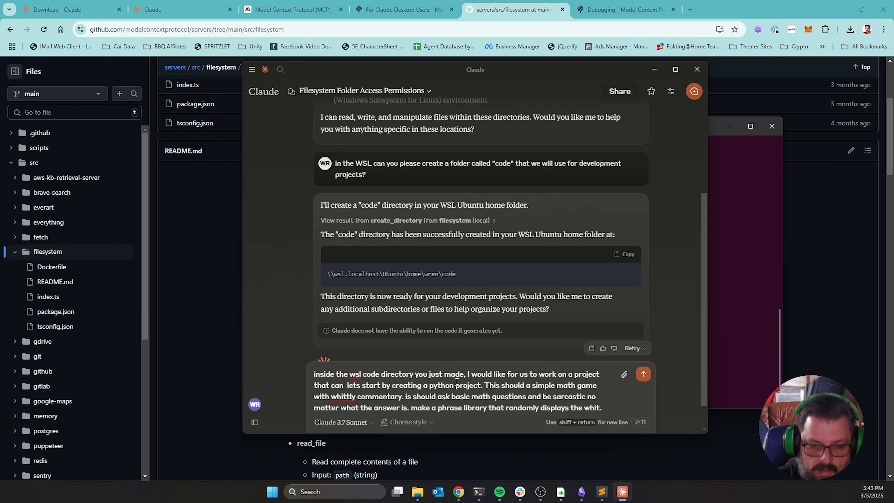
key(BackSpace)
key(BackSpace)
key(BackSpace)
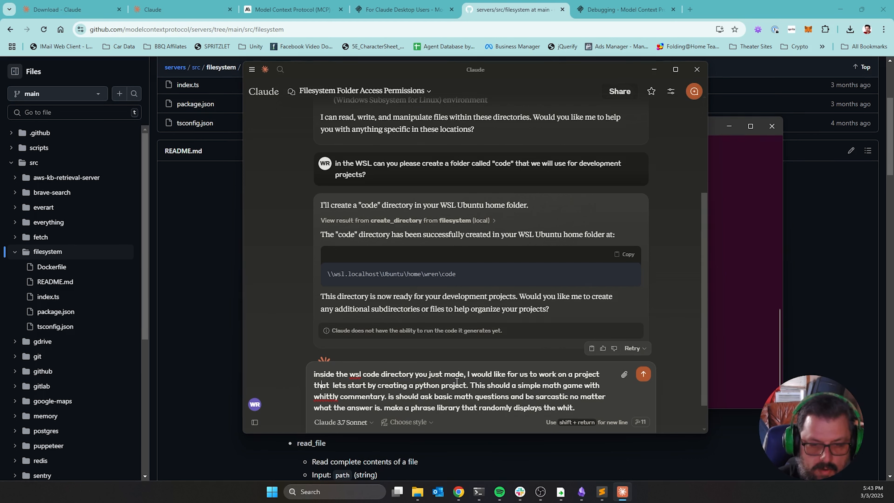
key(BackSpace)
key(BackSpace)
key(BackSpace)
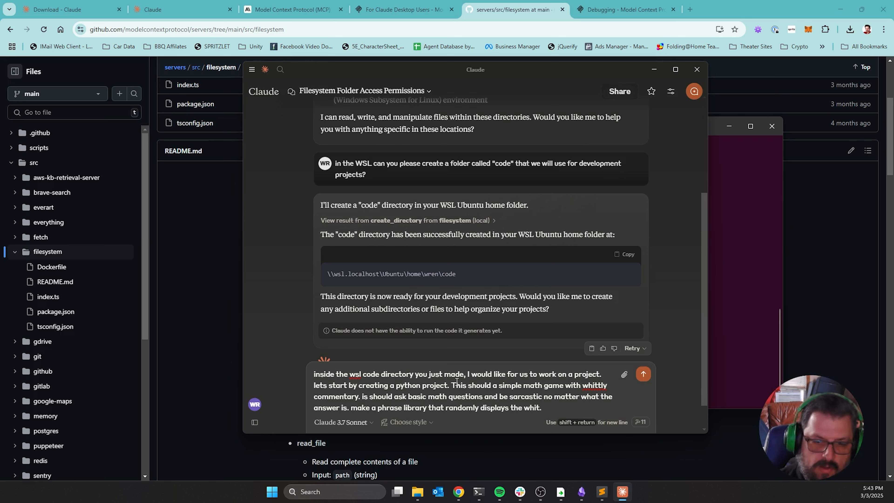
key(Return)
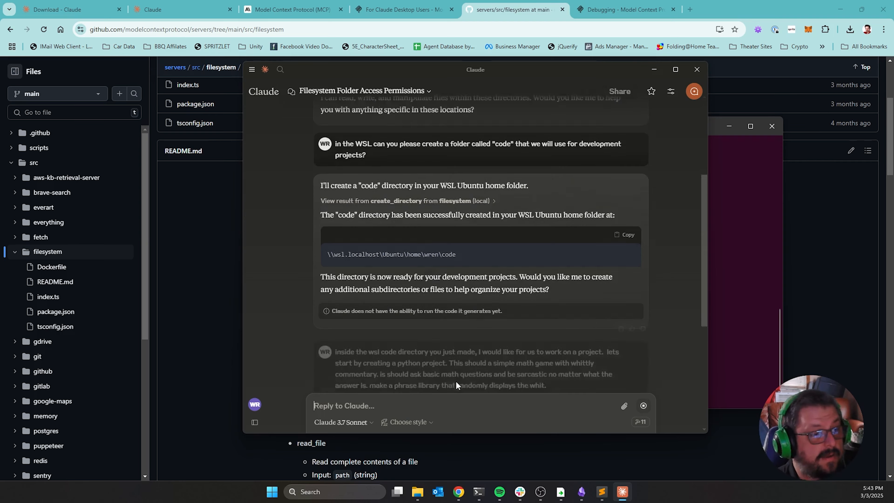
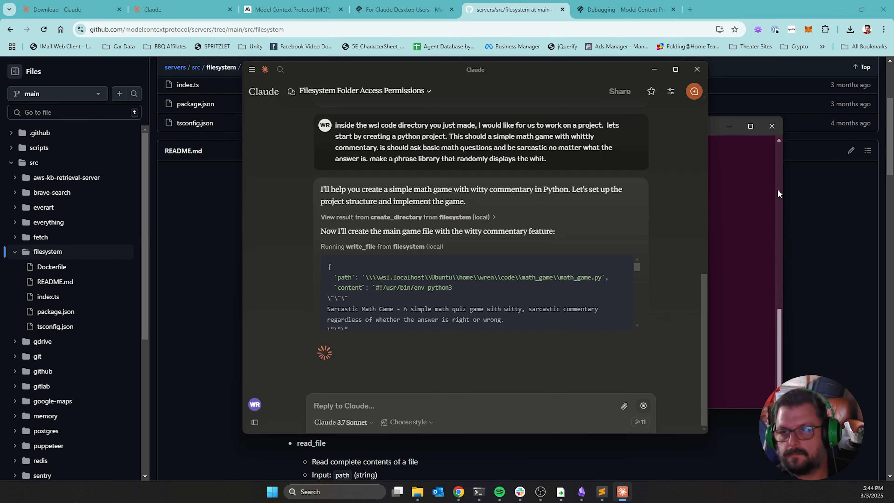
- Switch to the Ubuntu terminal, list the code folder with ls -al, then enter math_game/ and list its contents
click(719, 169)
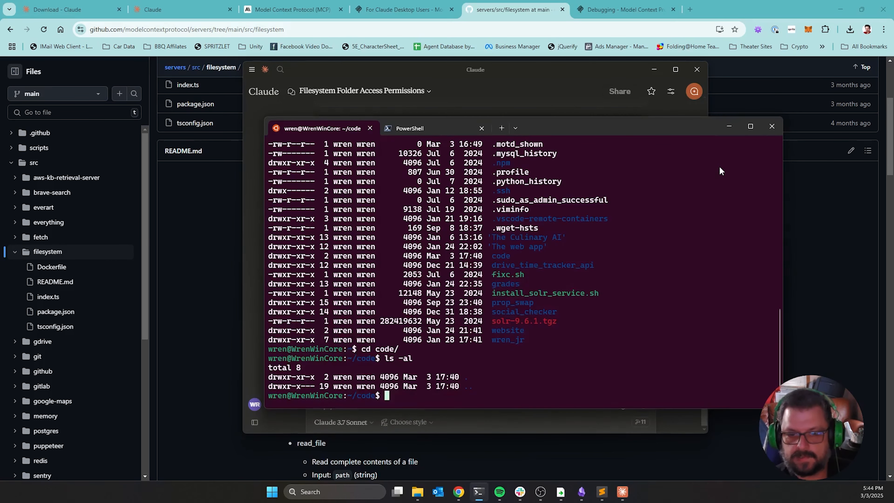
text(ls -al)
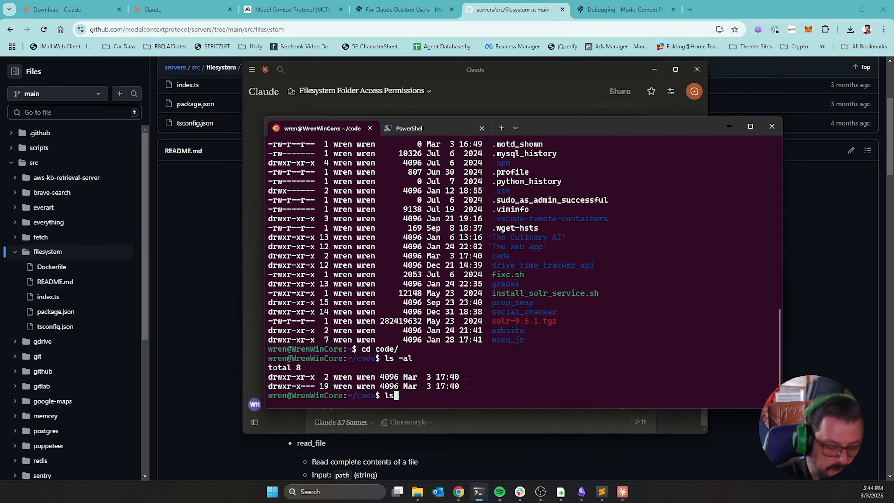
key(Return)
text(cd math_game/)
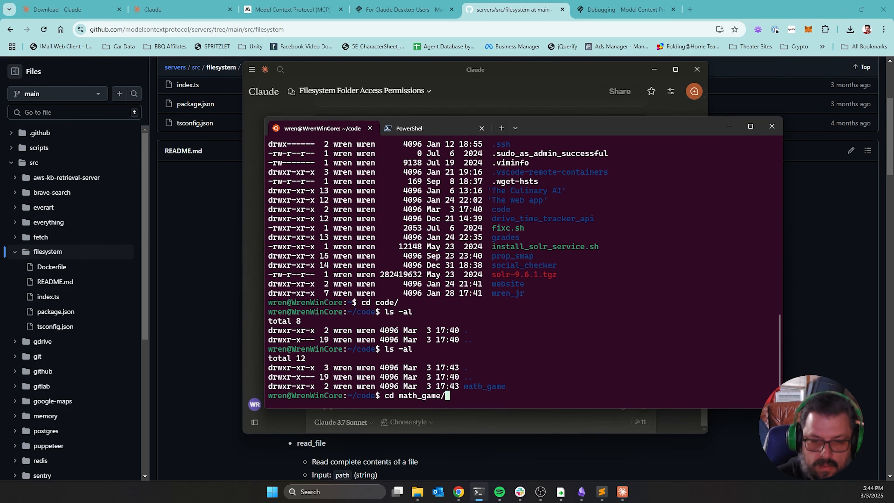
key(Return)
text(ls -al)
key(Return)
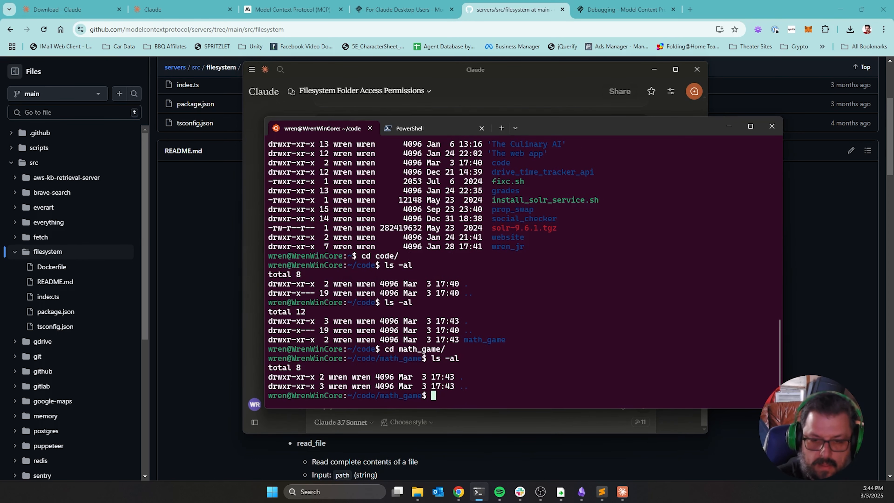
- Move the terminal and Claude windows apart so that both can be followed while the files are generated
drag(558, 130, 657, 149)
drag(539, 62, 344, 44)
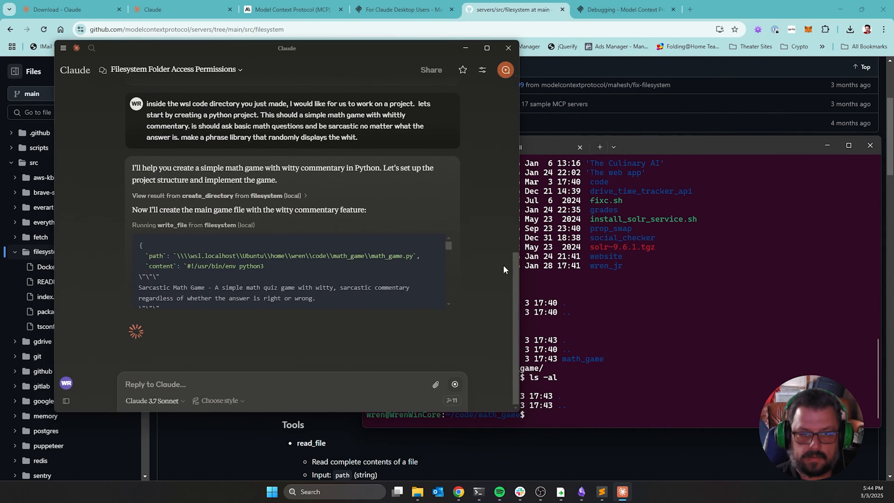
click(744, 364)
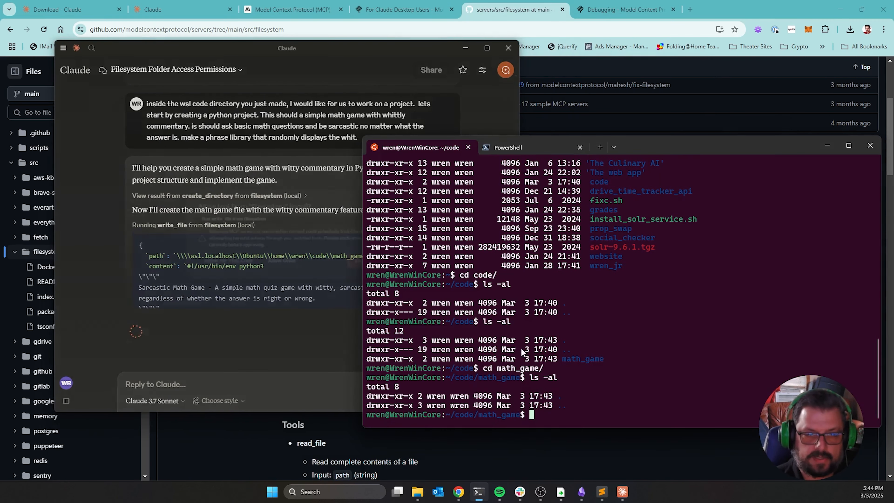
click(207, 265)
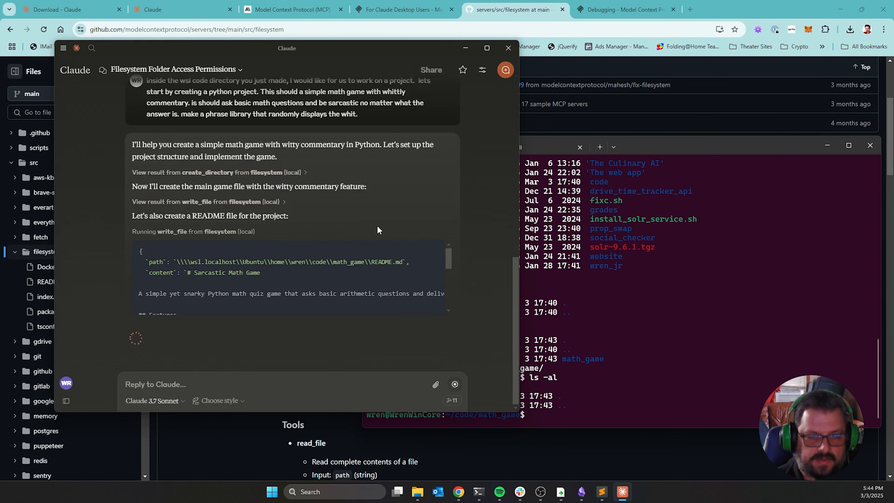
- List the math_game folder again with ls -al in the Ubuntu terminal to check for new files
click(751, 393)
text(ls -al)
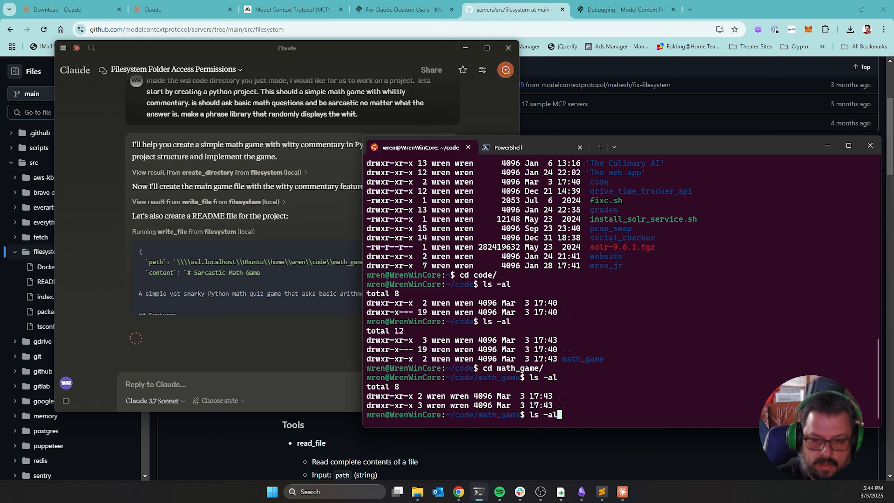
key(Return)
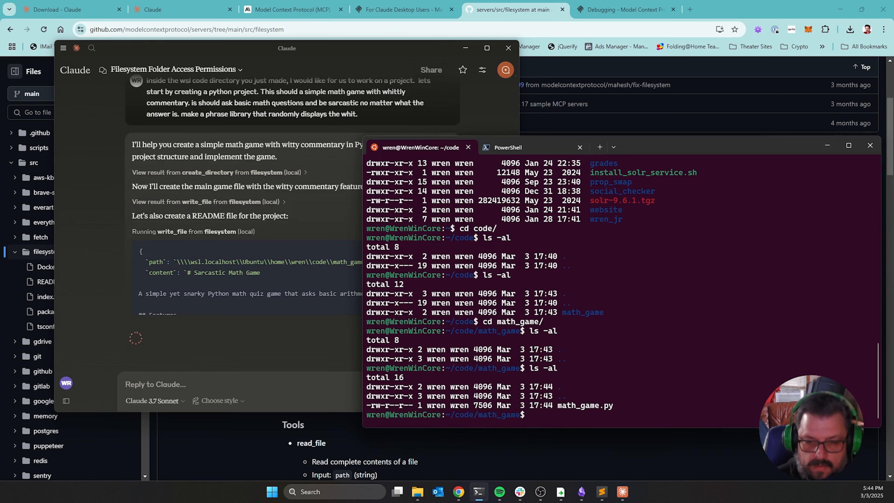
- Display math_game.py with the more command and page through the code to its end
text(more ma)
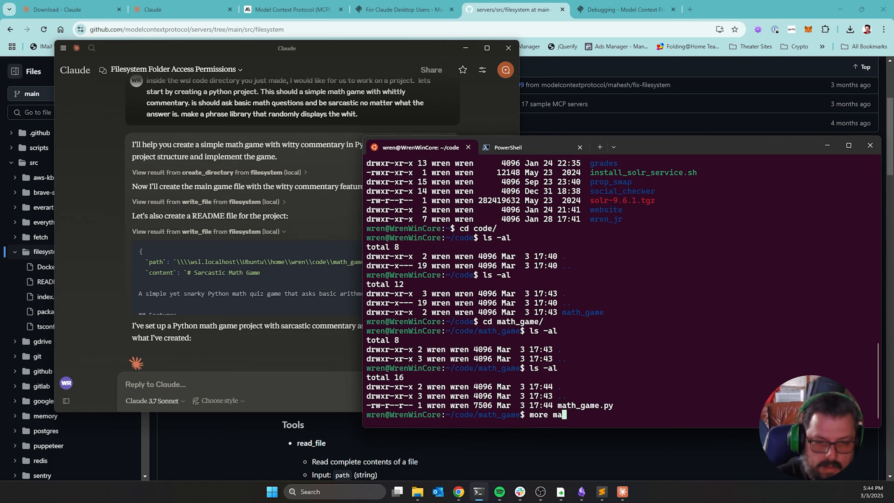
key(Tab)
key(Return)
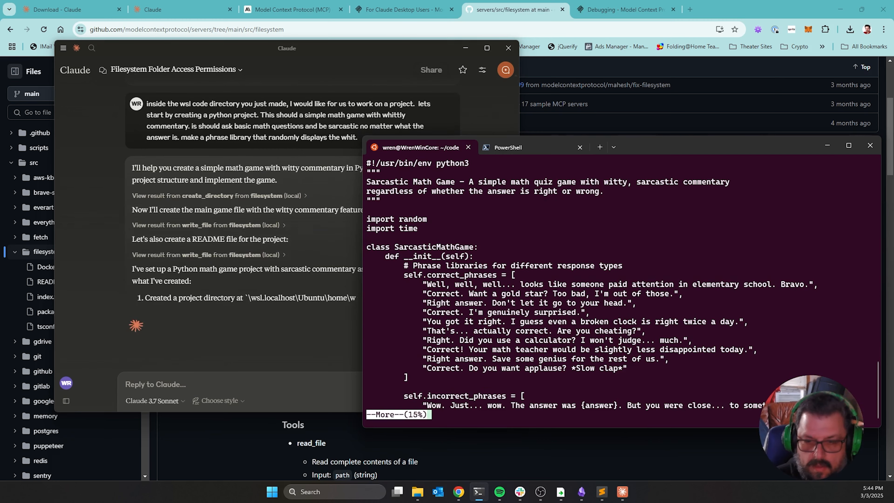
key(space)
key(space)
key(space)
key(space)
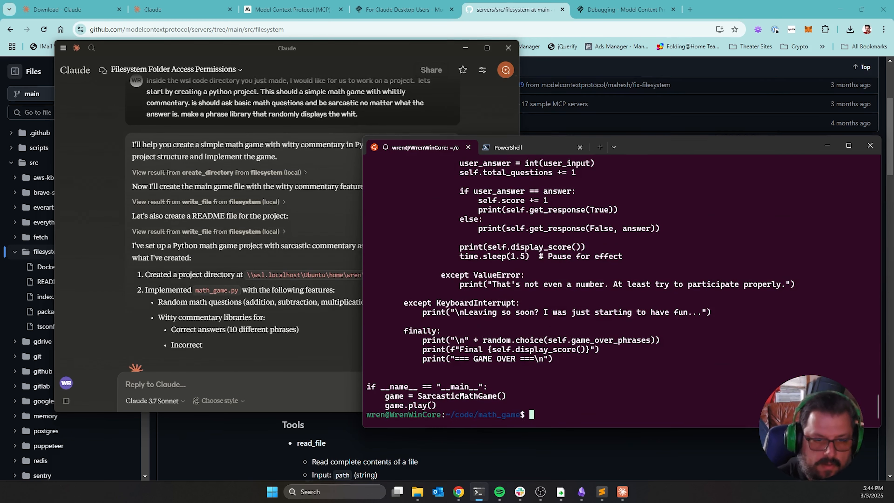
- Find the launch command in Claude's reply and run python3 math_game.py in the Ubuntu terminal
click(260, 178)
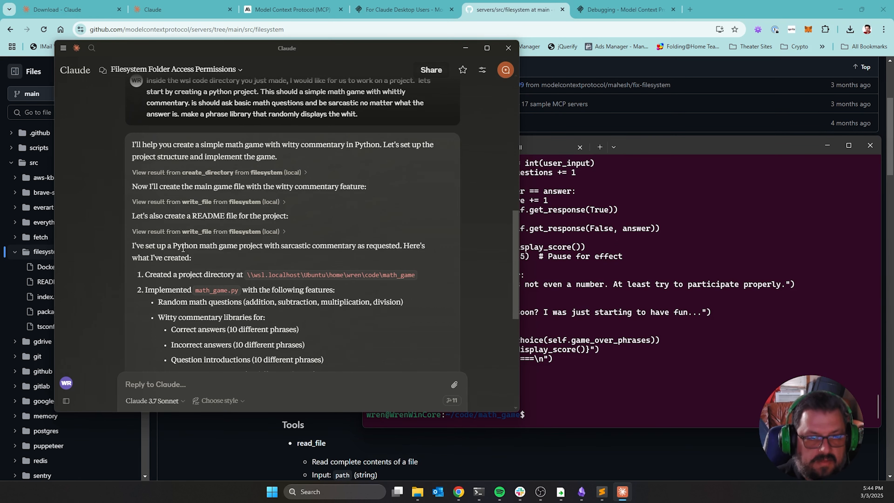
scroll(202, 216, down, 3)
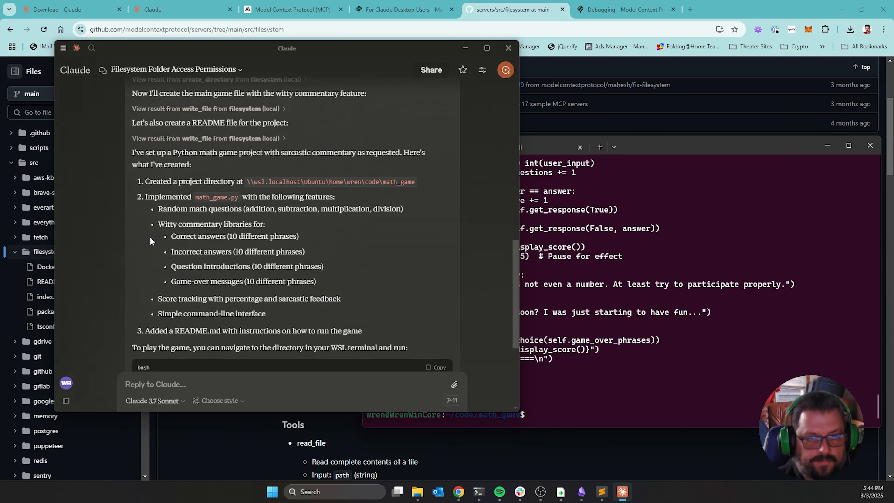
scroll(195, 197, down, 3)
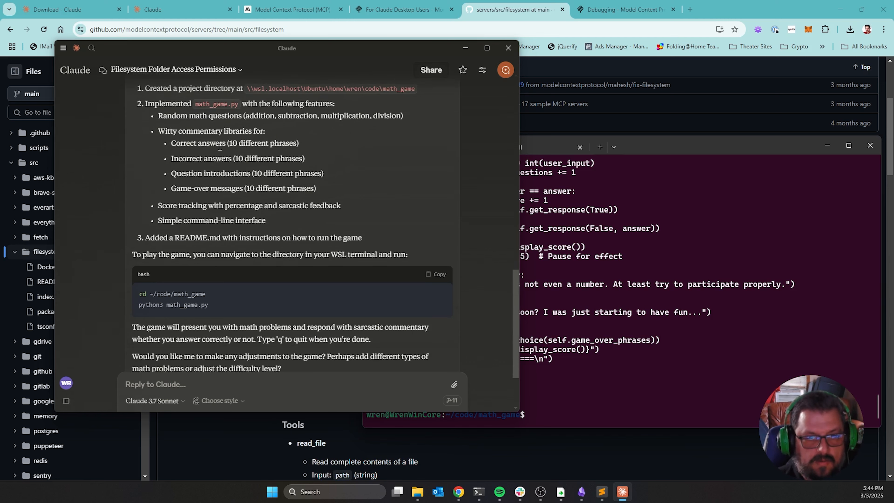
scroll(194, 141, down, 3)
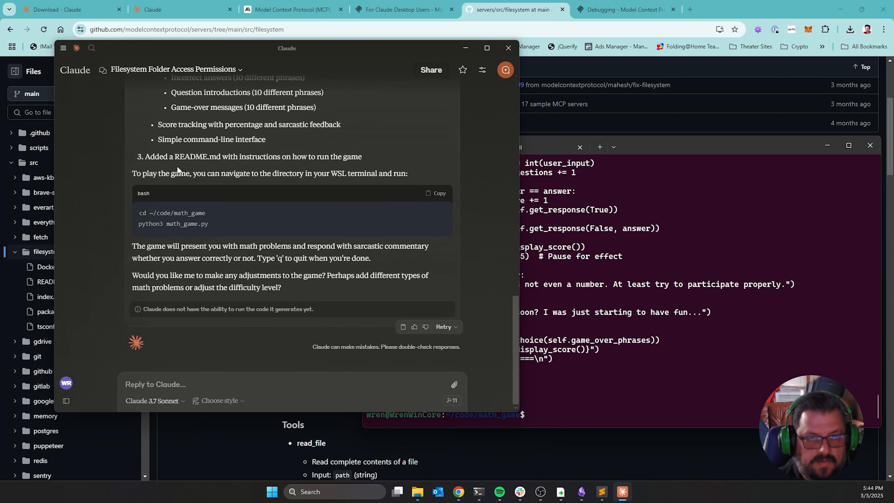
drag(139, 225, 280, 236)
click(887, 355)
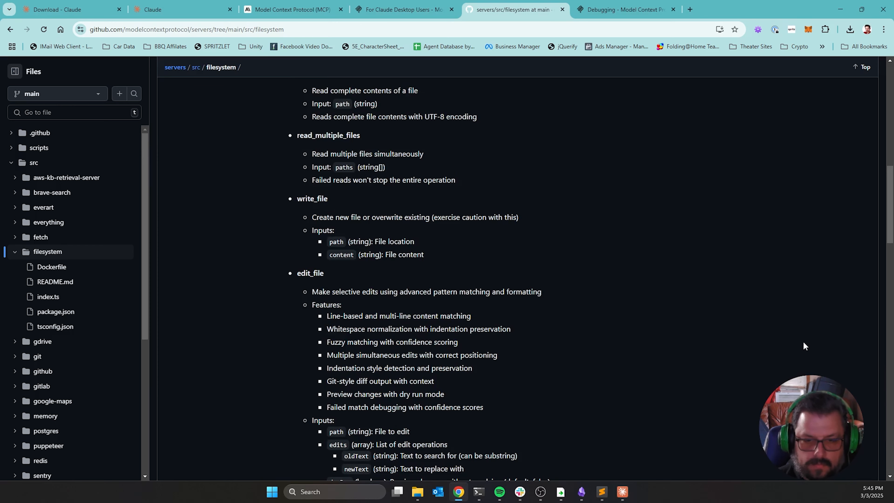
key(alt+Tab)
key(alt+Tab)
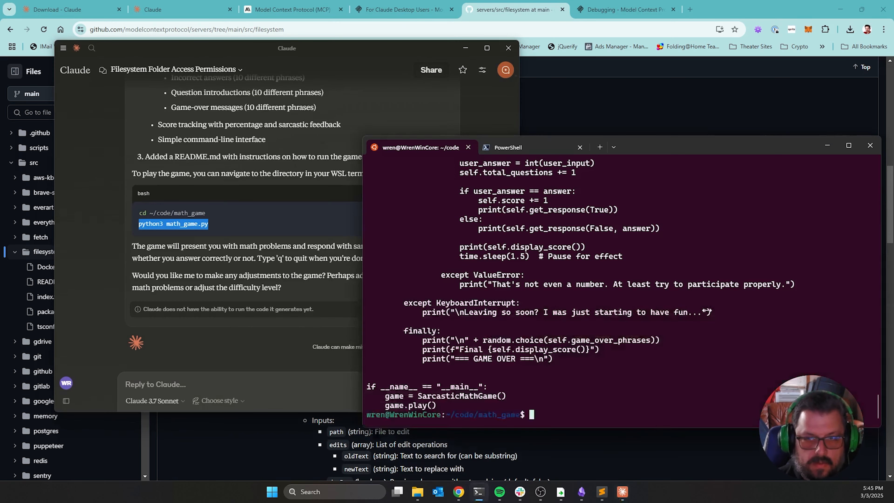
text(python3 math_game.py)
key(Return)
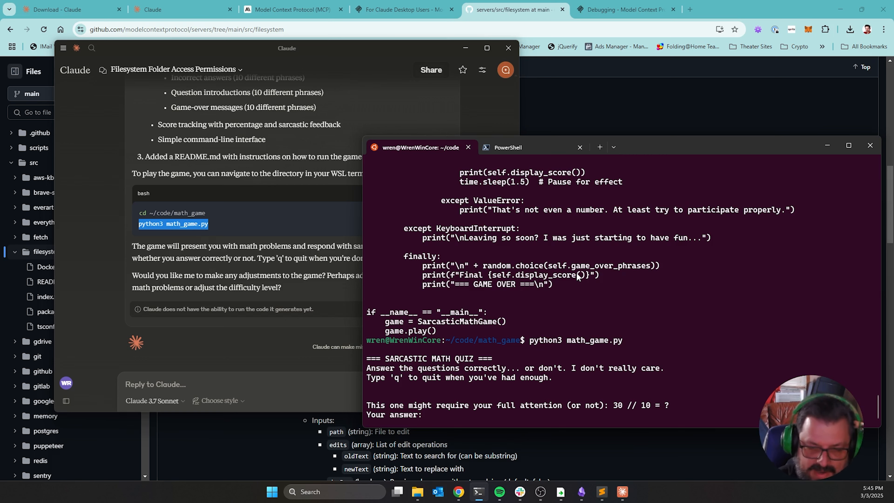
- Test the quiz by answering the first three questions with 3, 5 and 1, then quit the game with q
text(3)
key(Return)
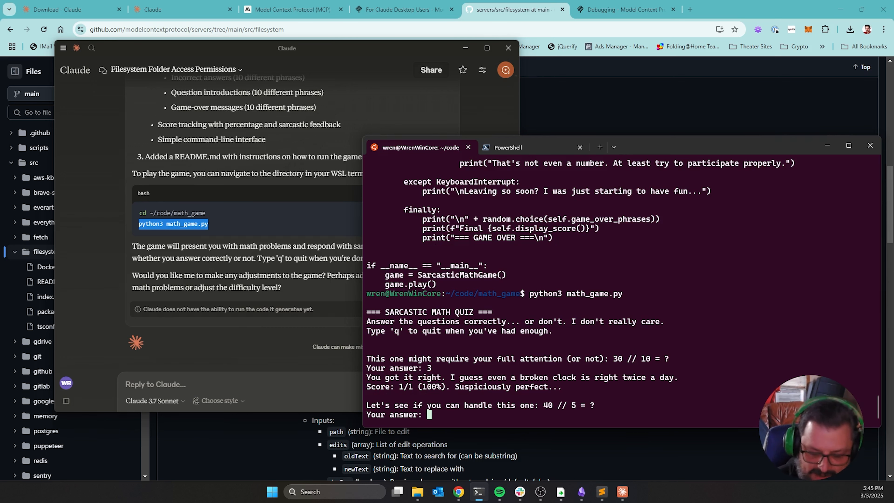
text(5)
key(Return)
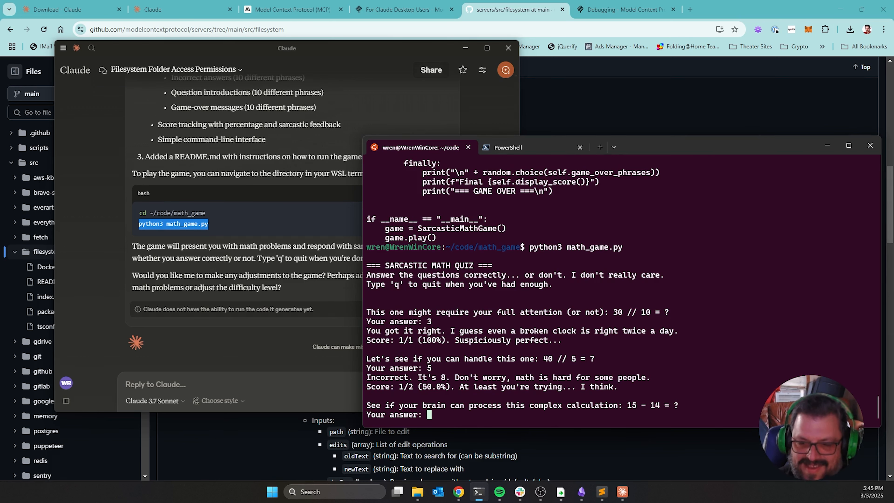
text(1)
key(Return)
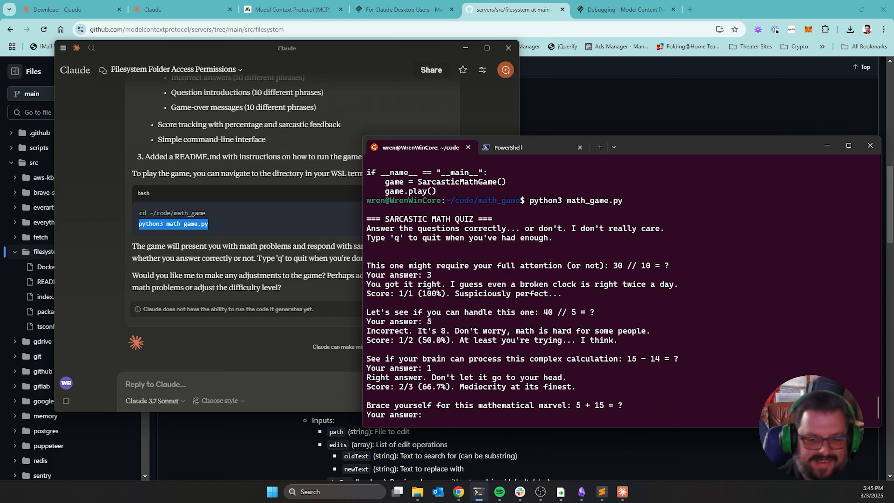
text(q)
key(Return)
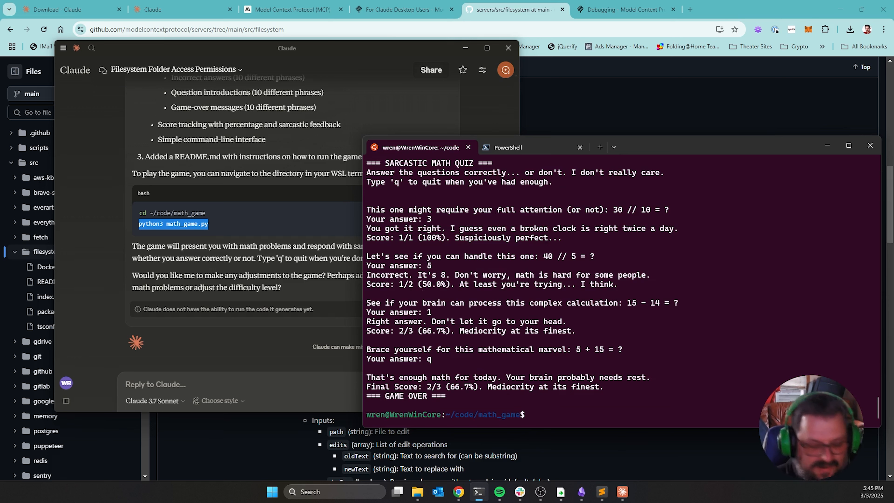
- Clear the terminal output and return to Claude to review its summary of the math game
text(clear)
key(Return)
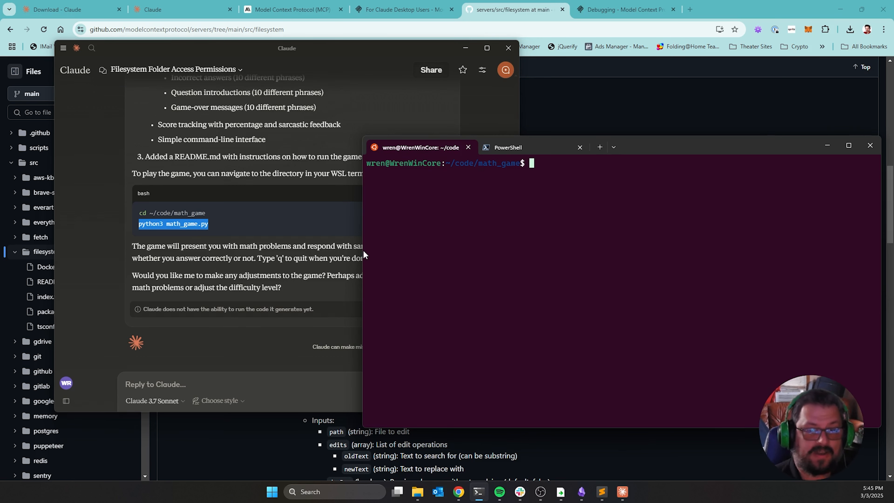
click(218, 52)
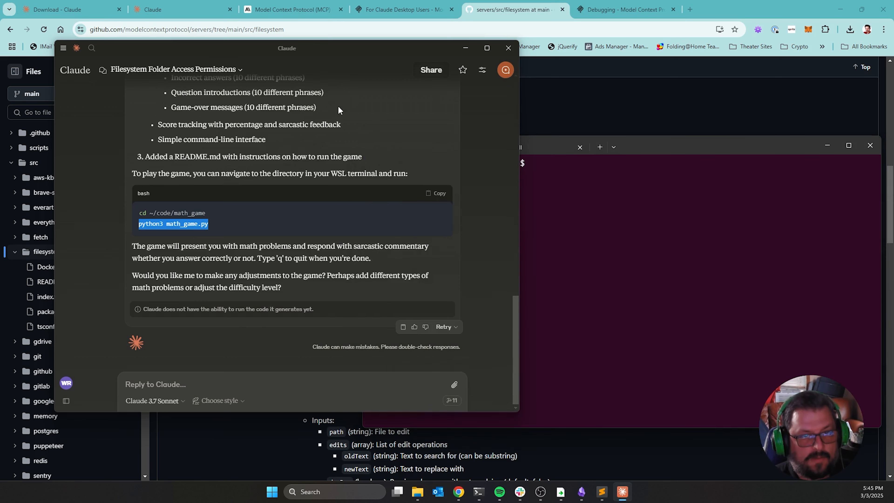
scroll(309, 141, up, 5)
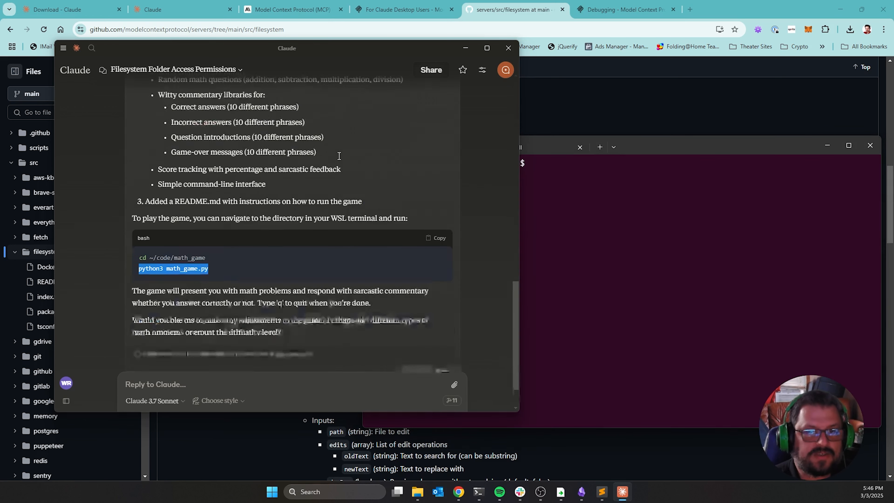
scroll(350, 164, down, 6)
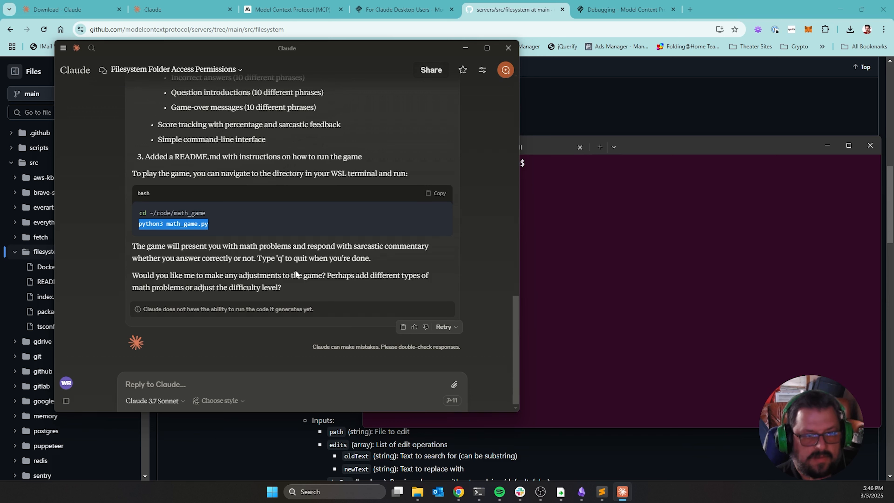
- Ask Claude for a basic landing page web demo for an AI startup that automates manual processes, using placeholder images and a clean, fresh design
click(179, 387)
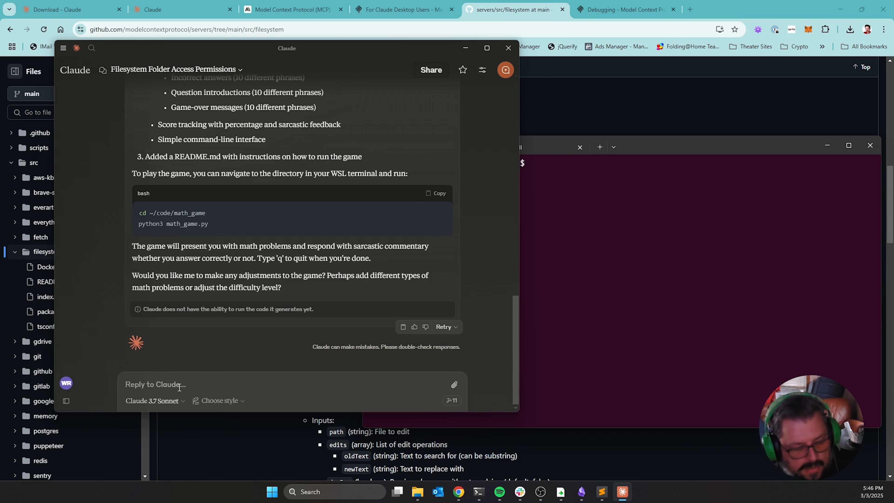
text(lets make a basic)
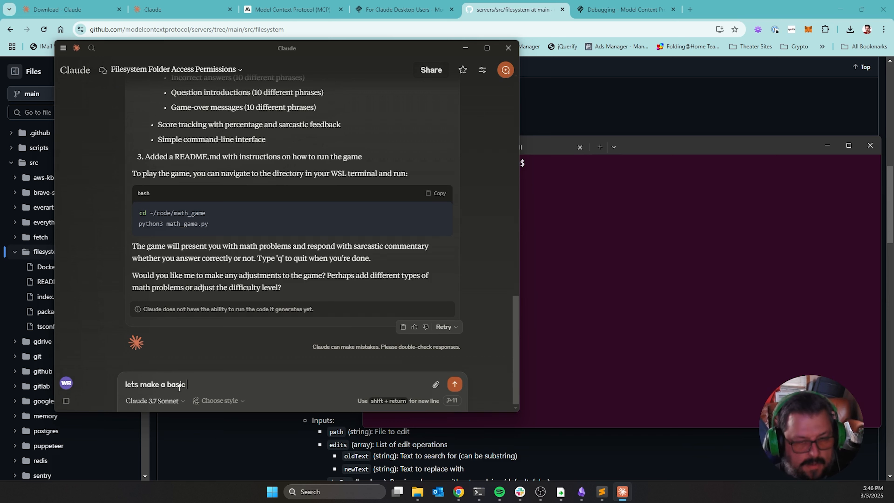
text( landing p)
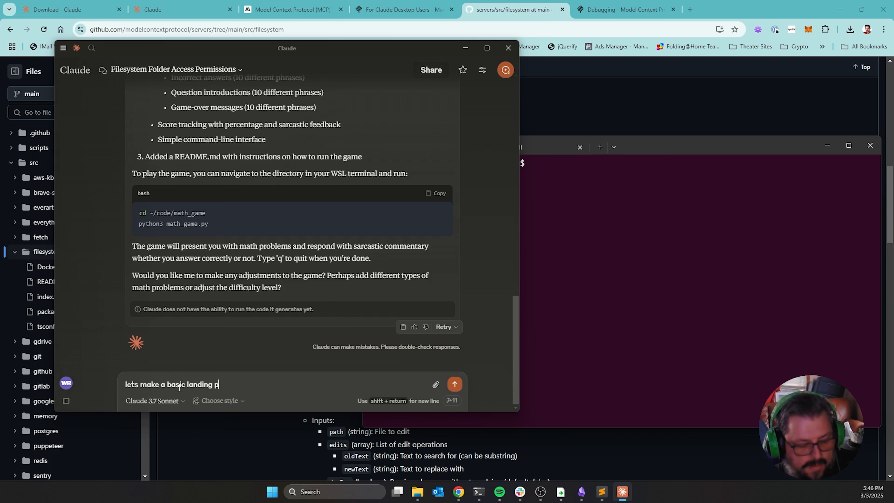
text(ages as a)
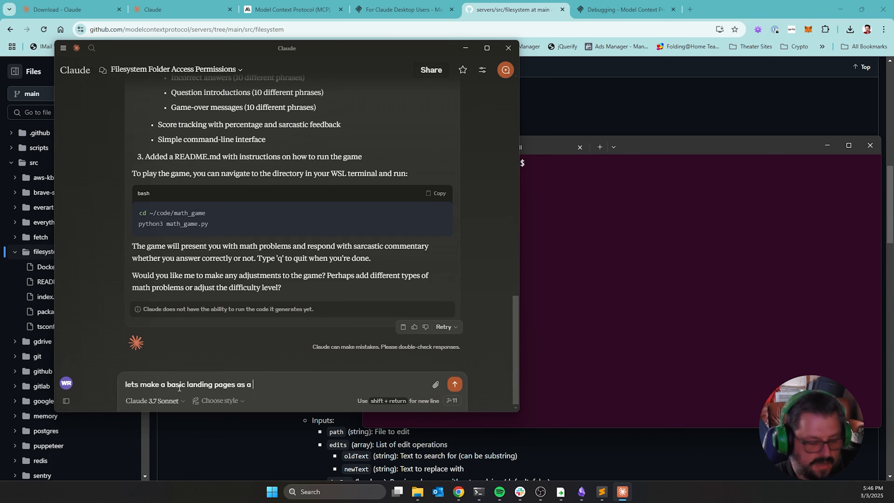
text( web demo)
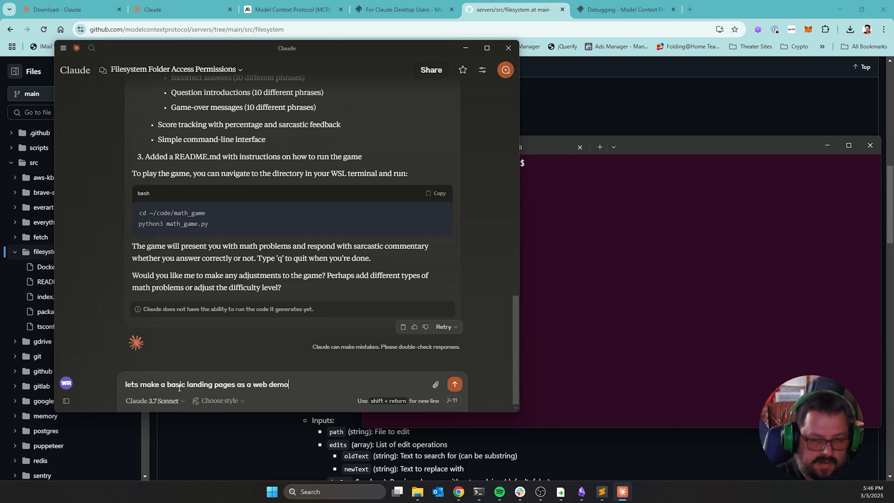
text( for an A)
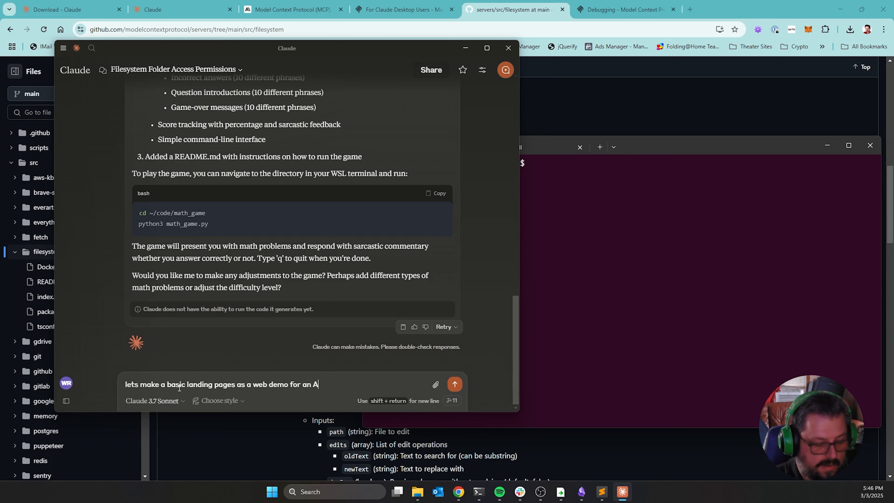
text(I startup)
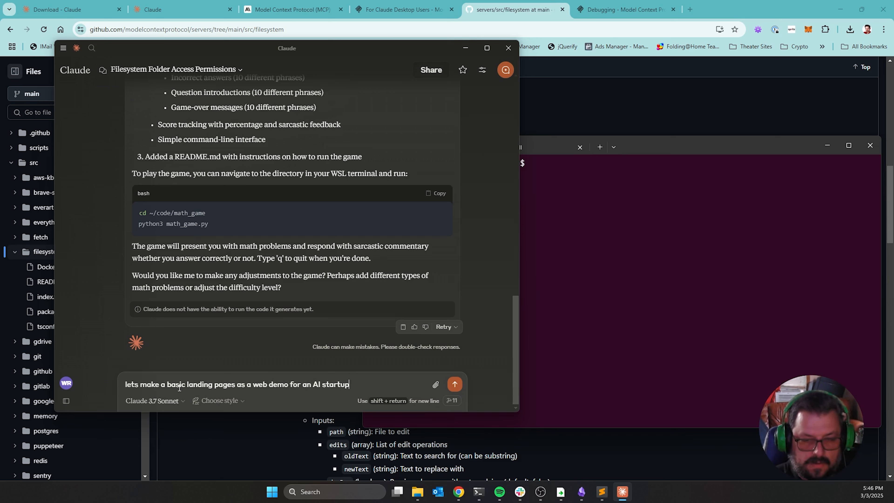
text( that automat)
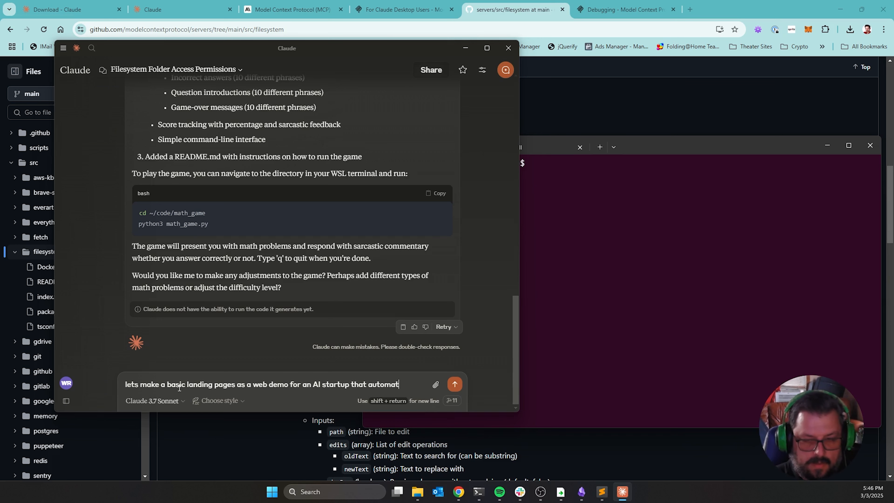
text(es ma)
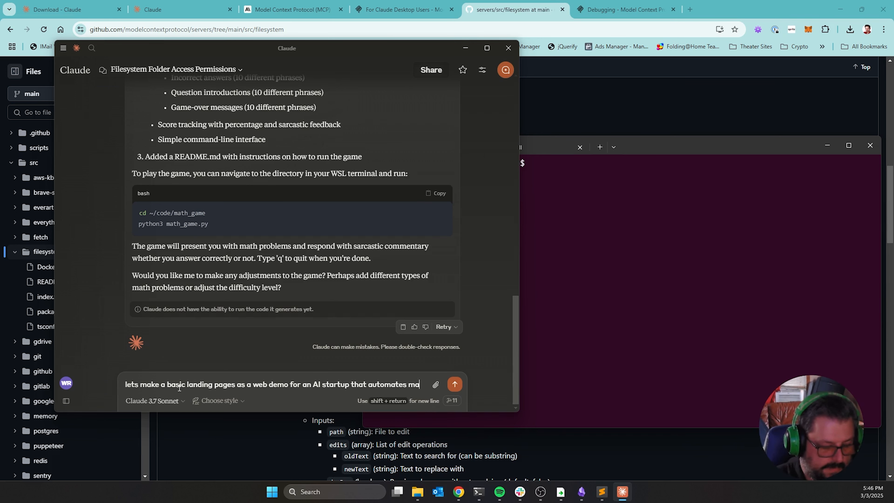
text(nual process)
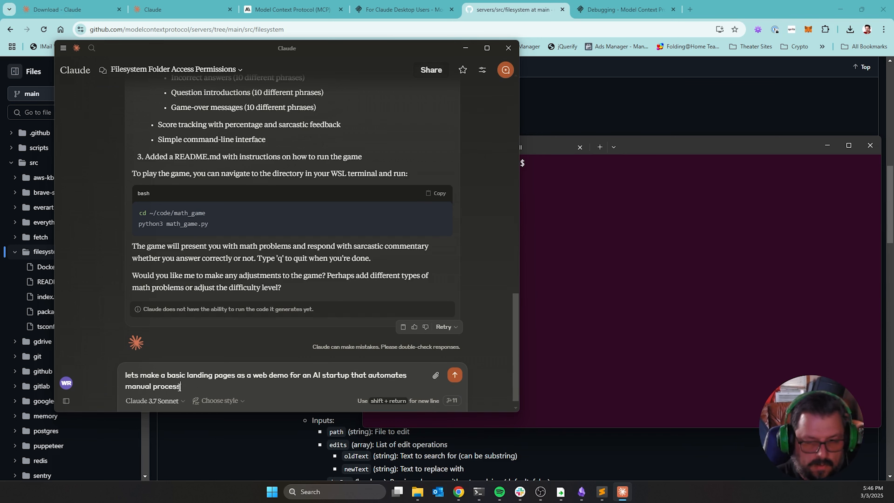
text(es and make)
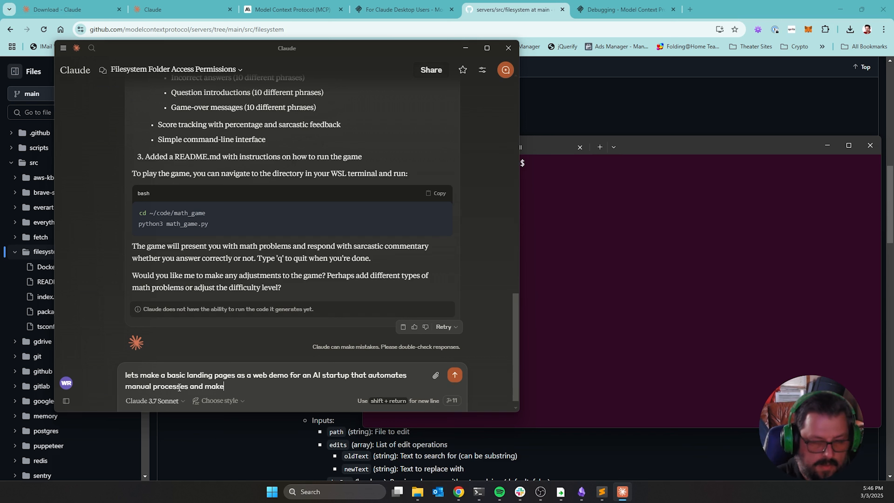
text(s them i)
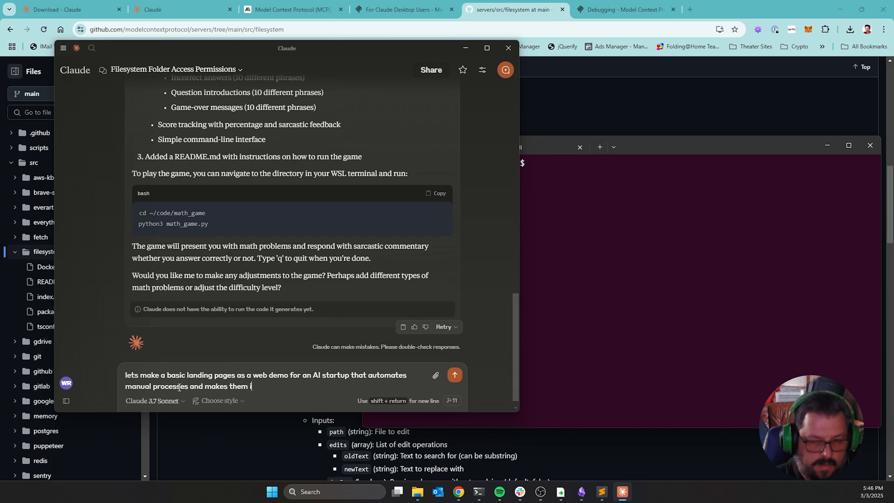
text(nto automate)
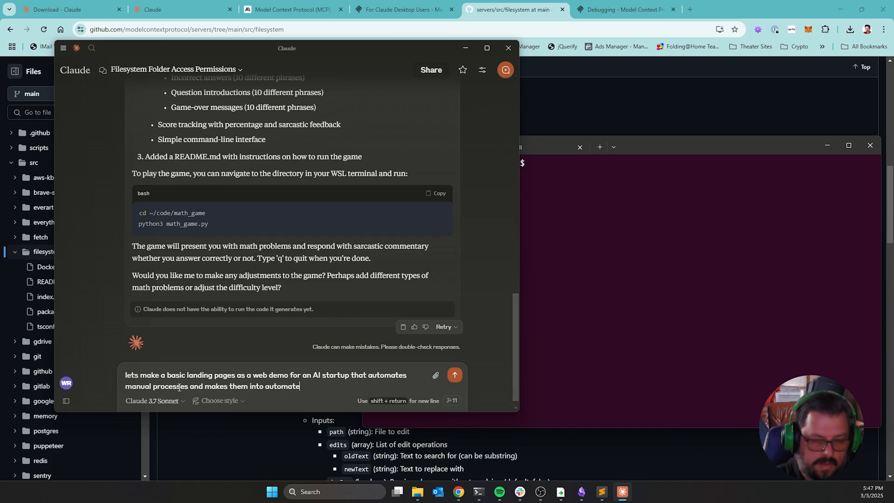
text(d ones. Use)
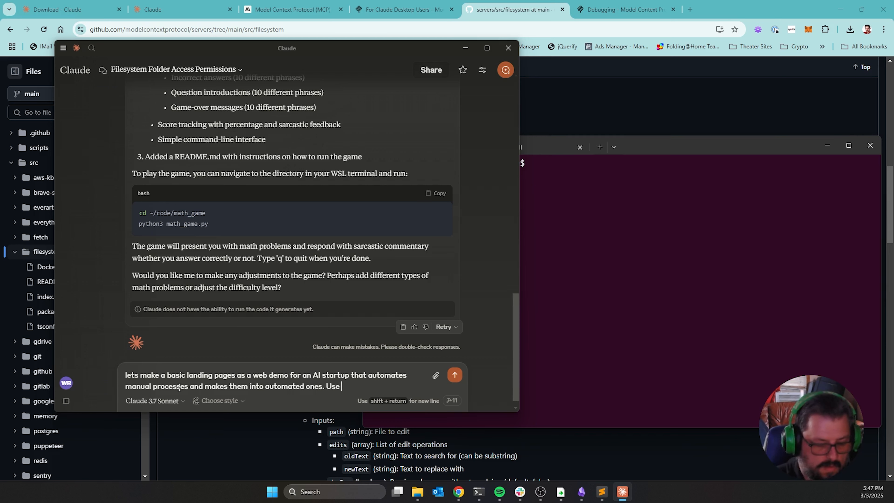
text( placeho)
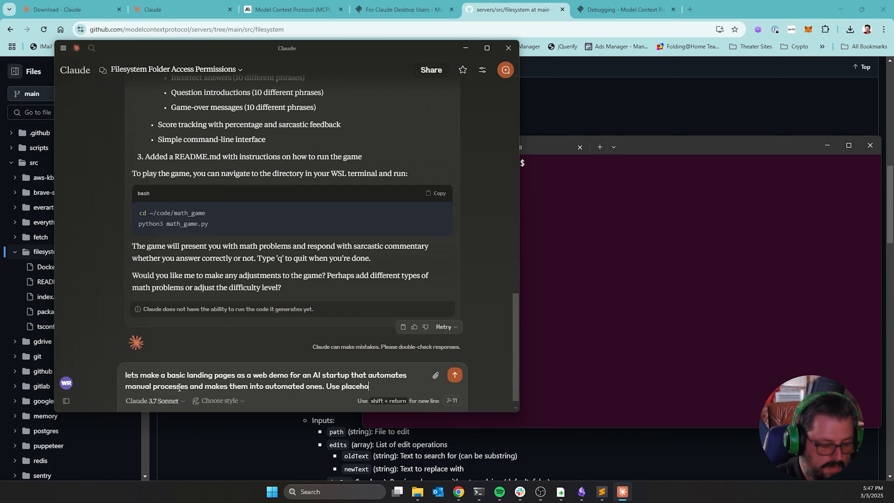
text(lder images a)
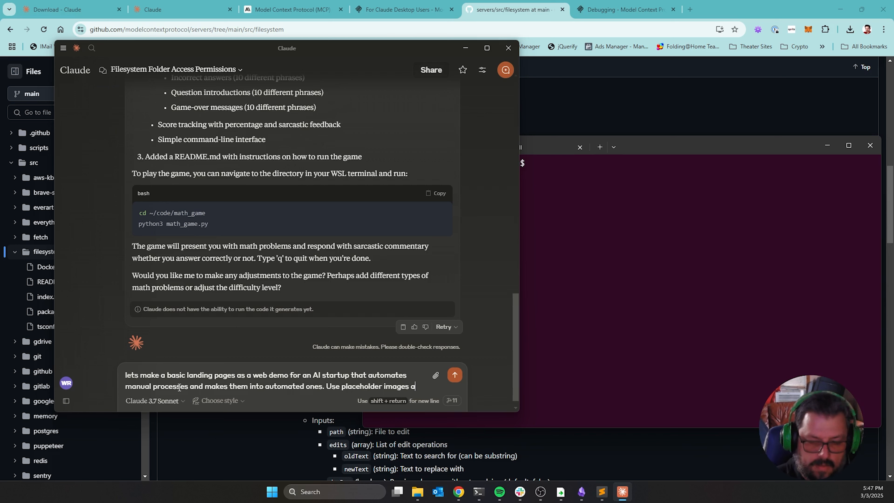
text(nd have a)
text( cl)
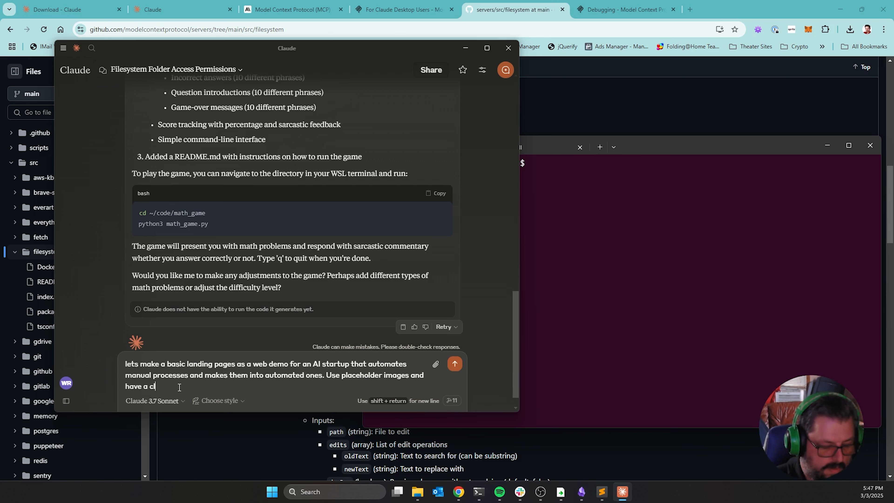
text(ean, fre)
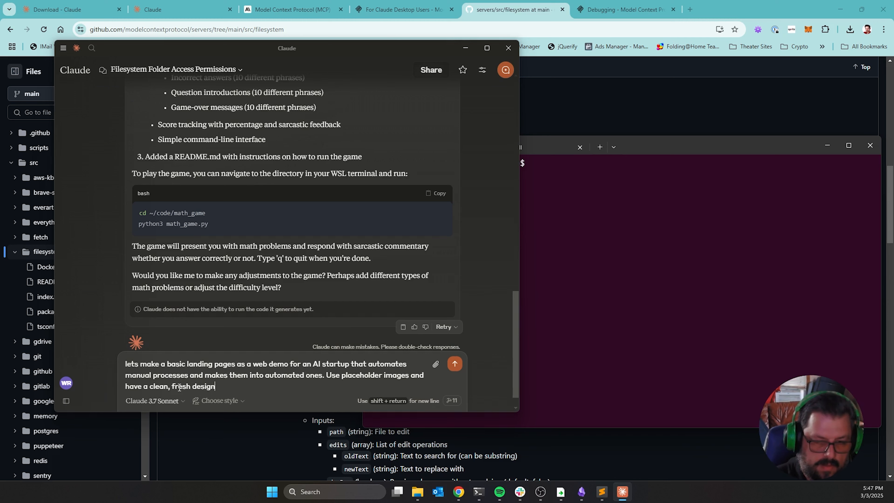
text(sh design)
key(Return)
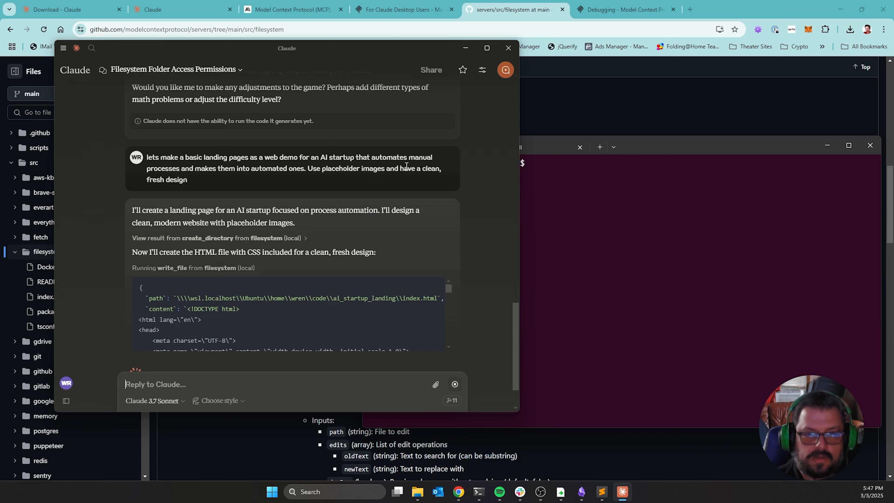
mouse_move(90, 189)
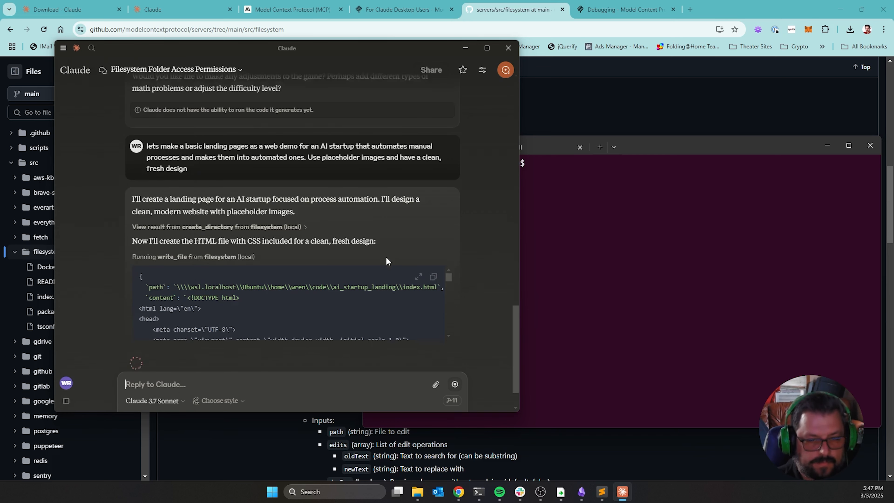
scroll(386, 261, down, 2)
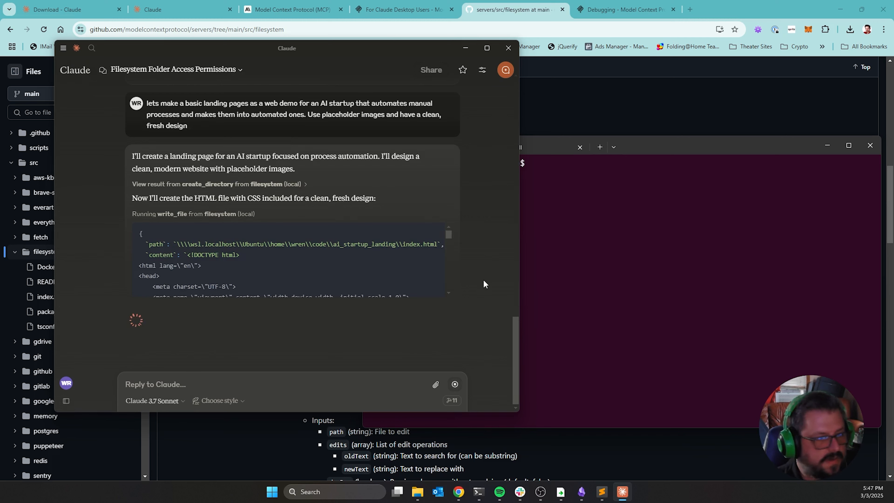
- In the Ubuntu terminal, go up to the ~/code directory and list its contents with ls -al
click(632, 242)
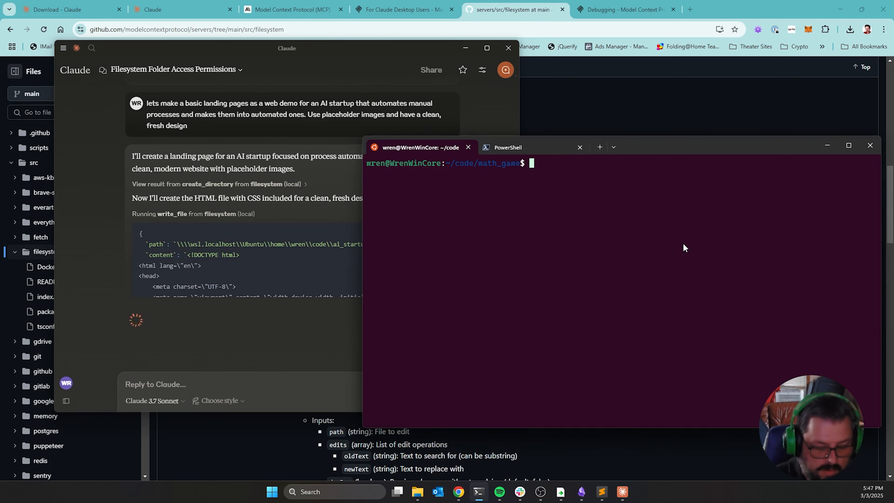
text(cd ..)
key(Return)
text(ls)
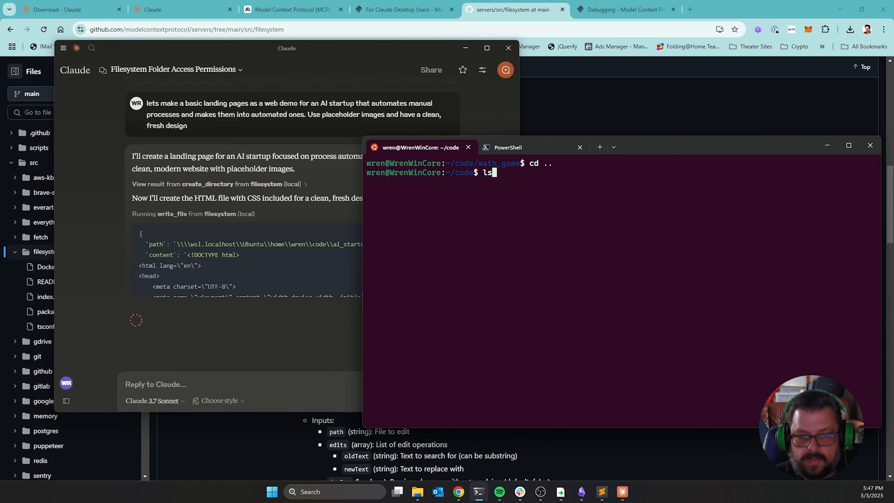
text( -al)
key(Return)
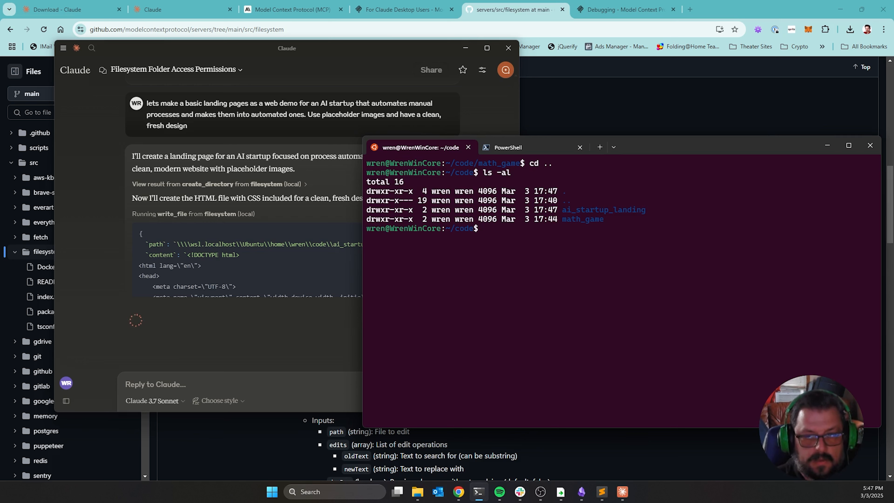
- Change into the ai_startup_landing directory and list its files with ls
text(cd ai)
key(Tab)
key(Return)
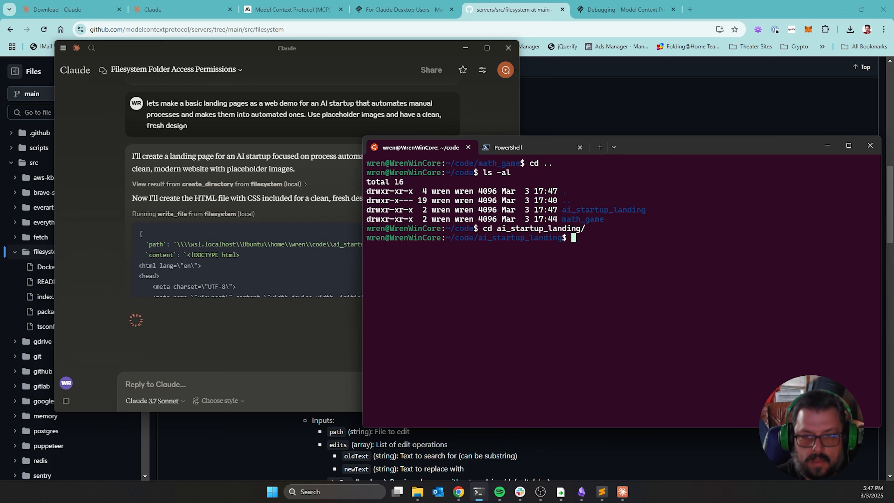
text(ls)
key(Return)
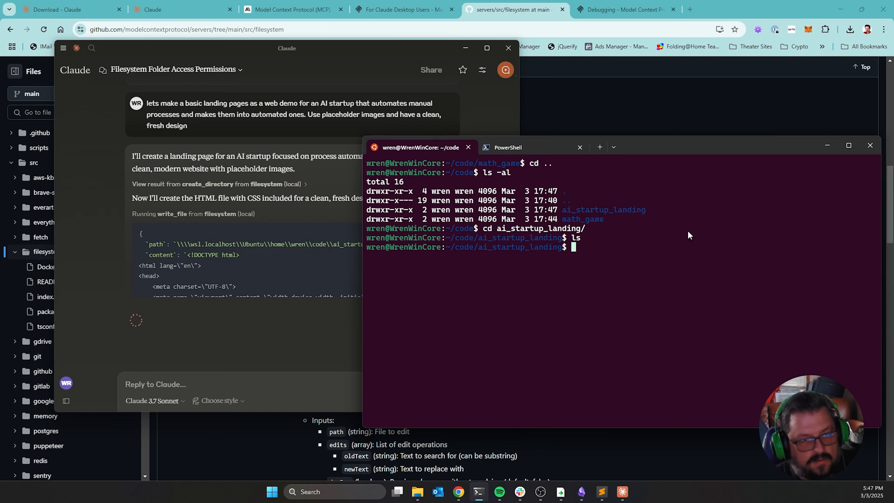
- Return to Claude, maximize its window, expand the write_file code for index.html, and review the code and the landing page summary
click(392, 66)
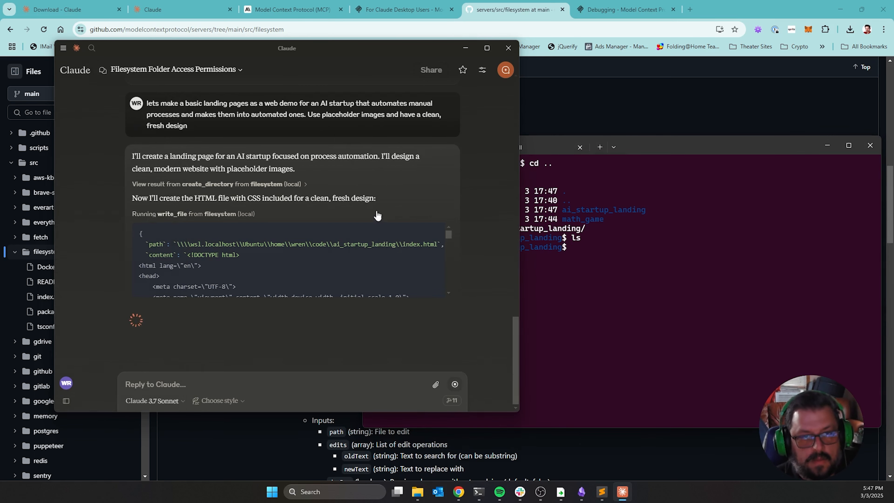
scroll(357, 212, up, 4)
scroll(362, 229, down, 3)
scroll(361, 231, down, 1)
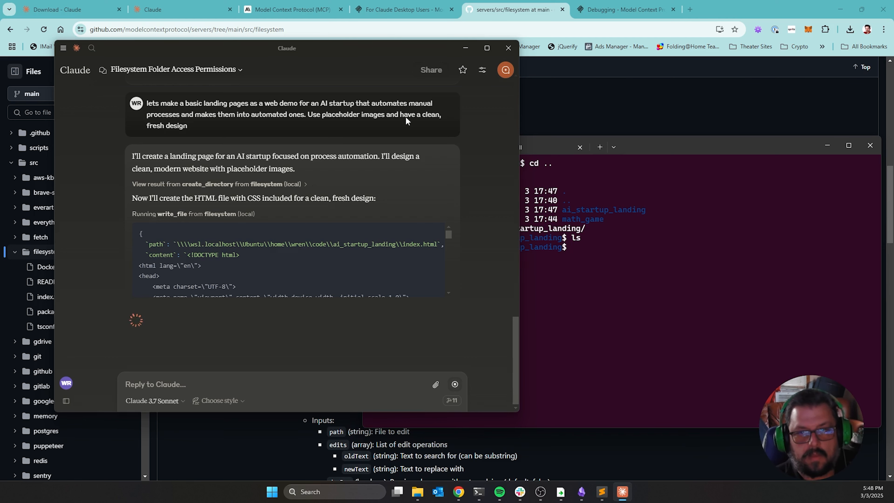
click(487, 48)
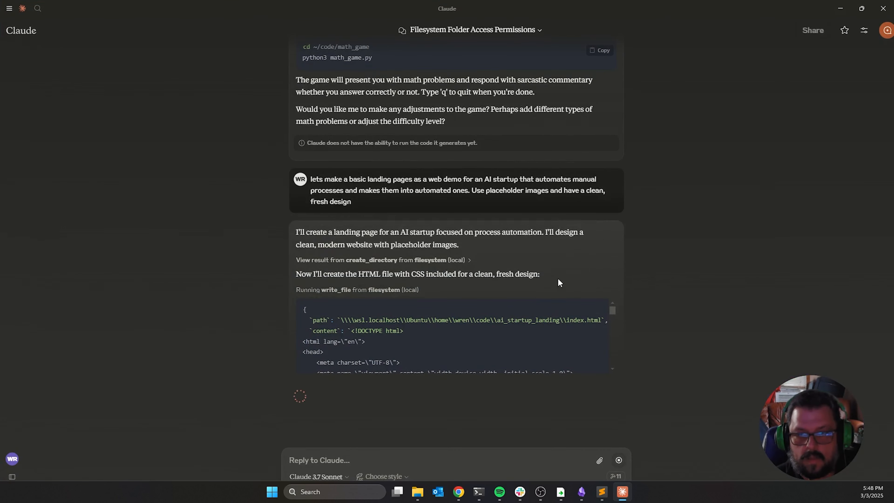
click(583, 310)
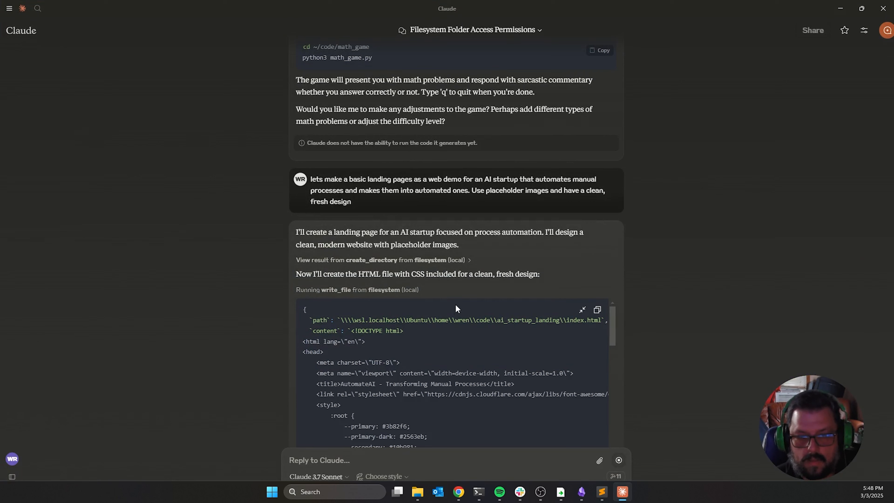
scroll(461, 304, down, 15)
scroll(460, 391, down, 15)
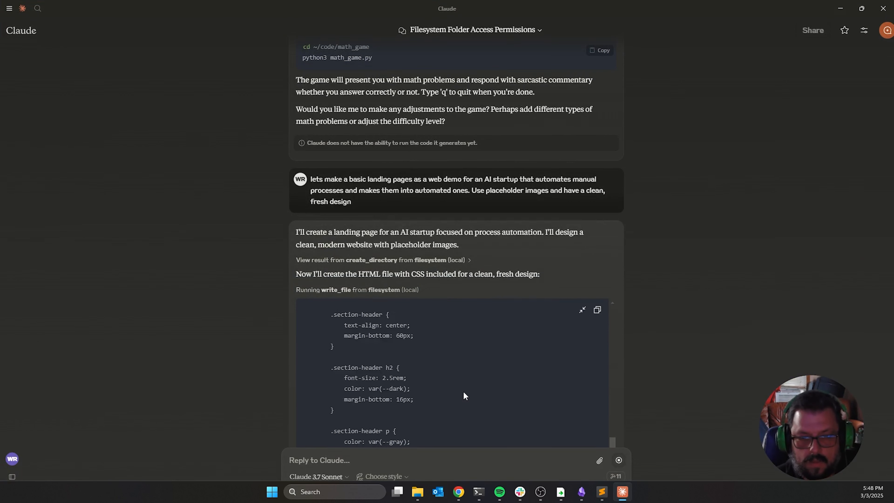
scroll(459, 380, down, 15)
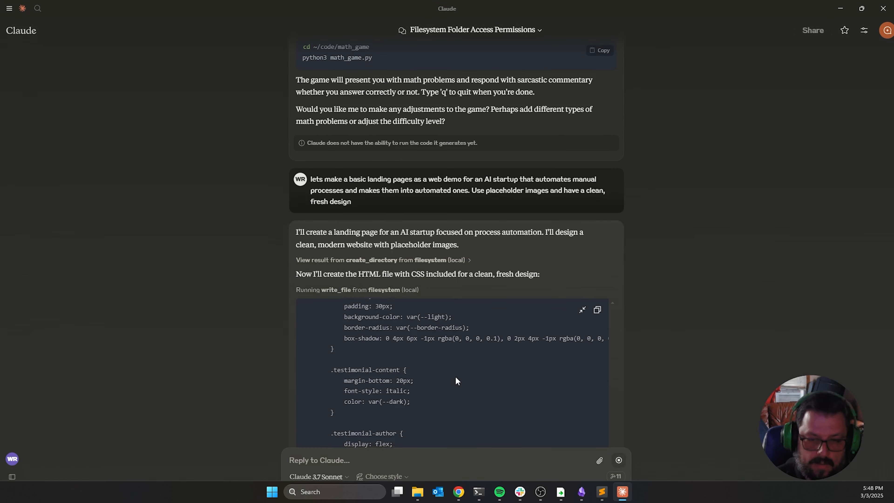
scroll(468, 380, down, 15)
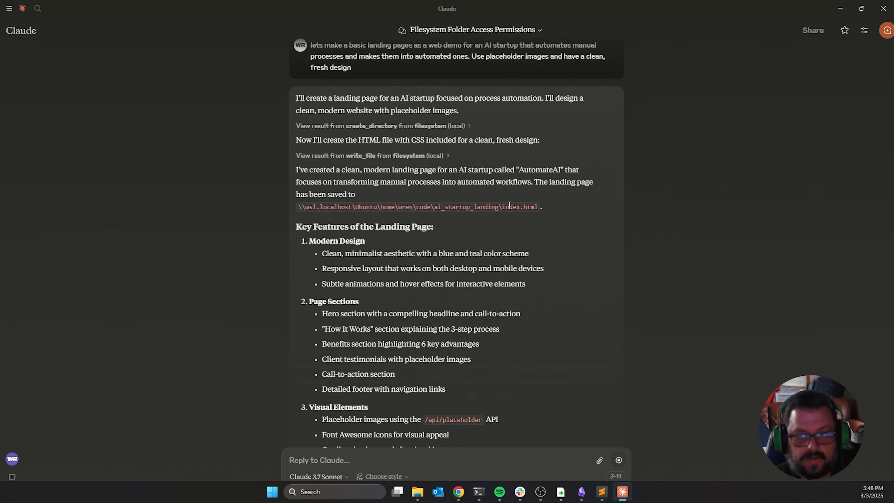
scroll(490, 226, down, 5)
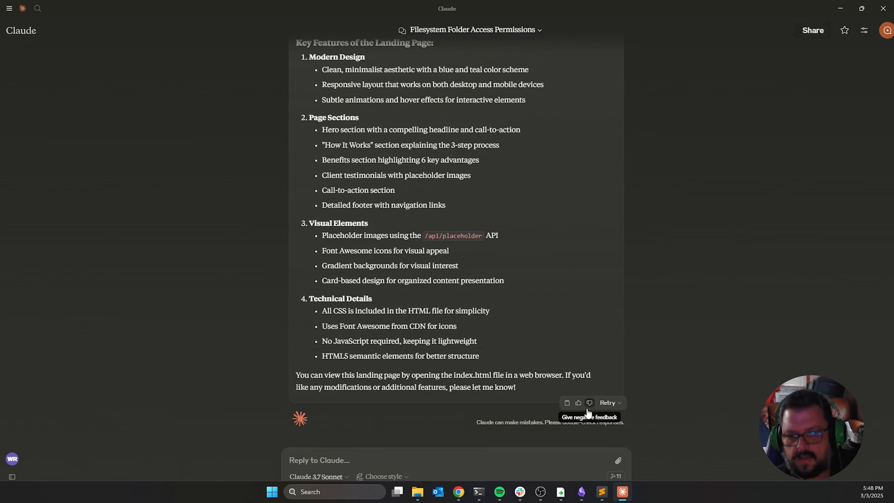
- Switch to the Ubuntu terminal and list all files of the ai_startup_landing directory with ls -al
click(479, 492)
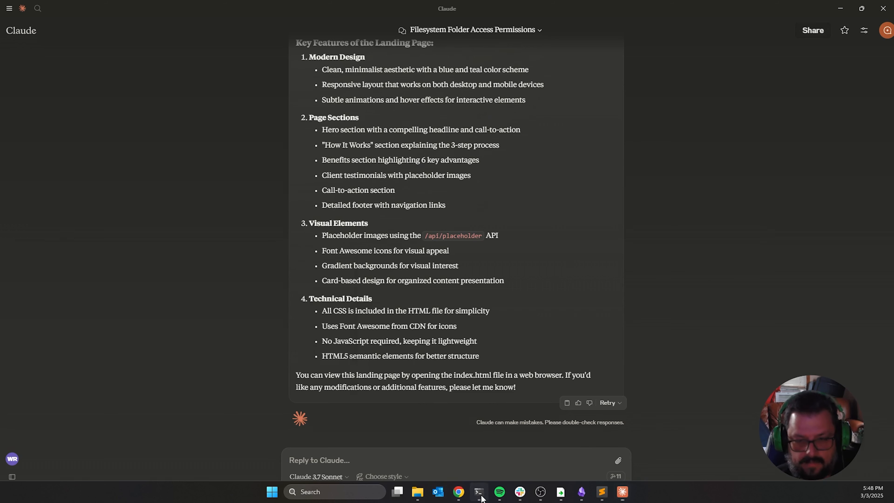
text(ls -al)
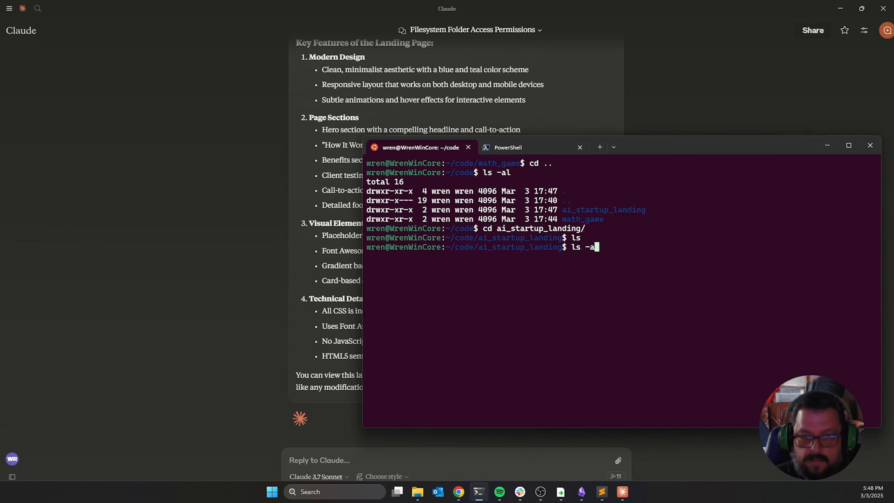
key(Return)
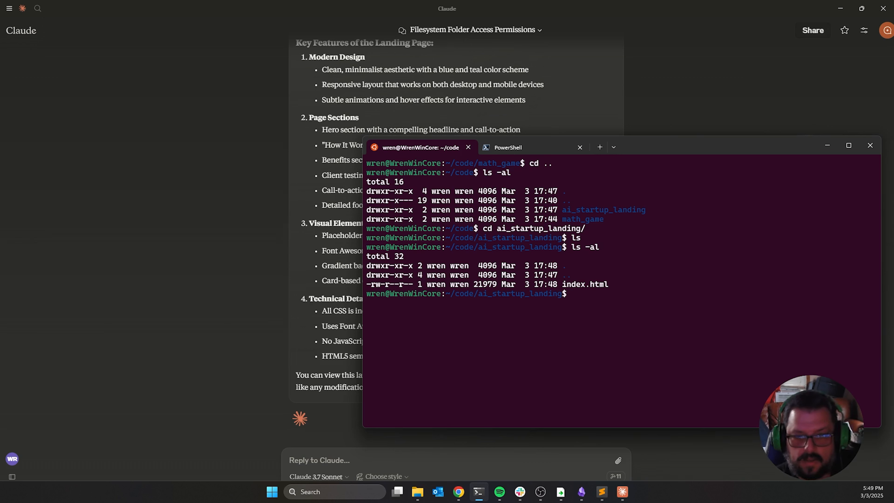
- Open the current directory in File Explorer with explorer.exe . and open index.html in Google Chrome
text(explorer.exe .)
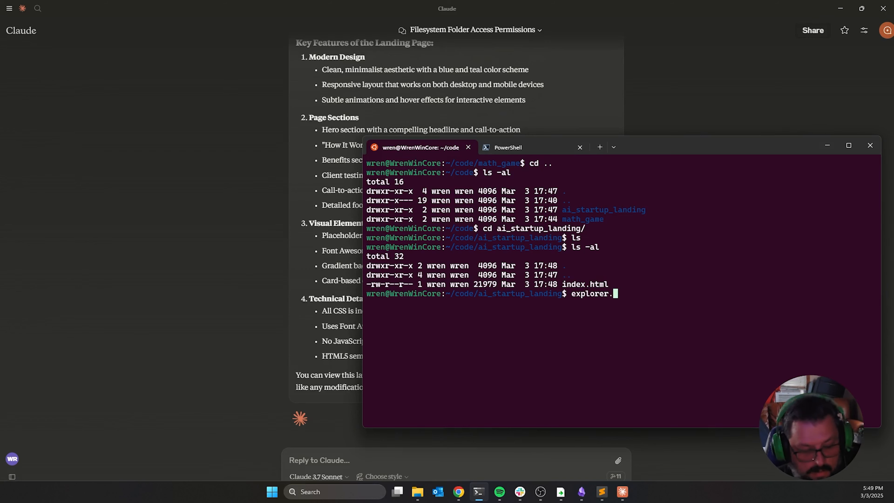
key(Return)
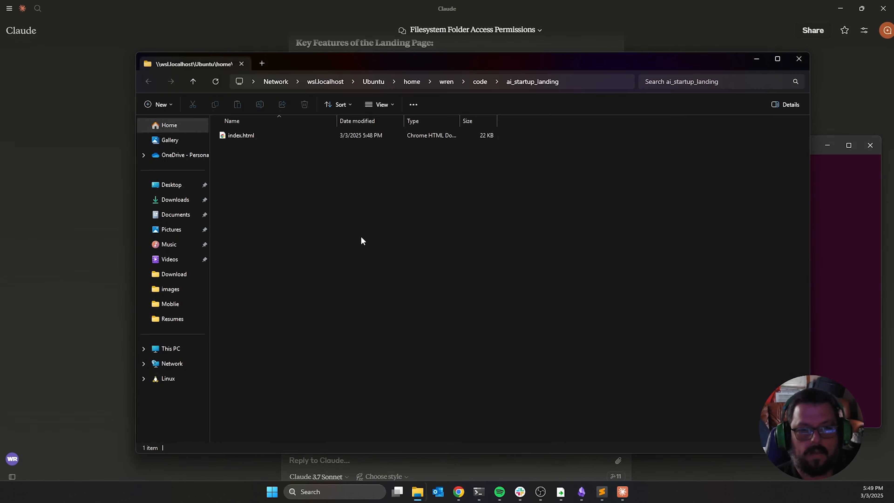
double_click(249, 137)
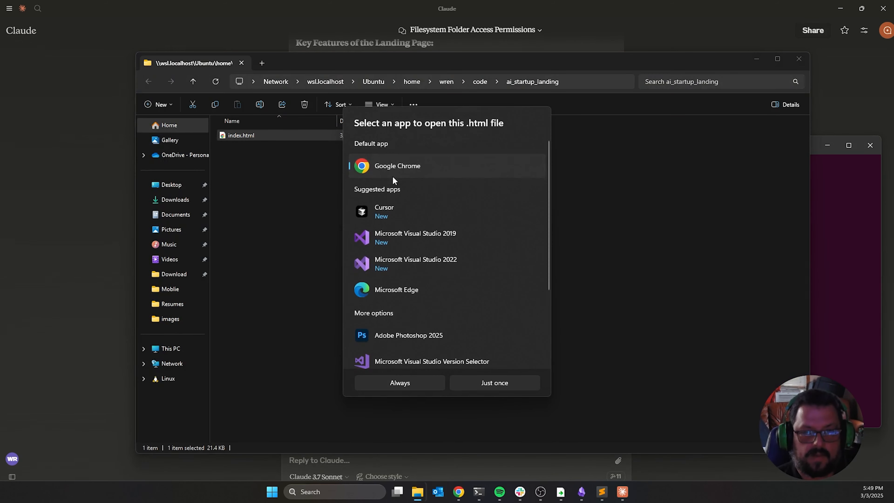
double_click(393, 169)
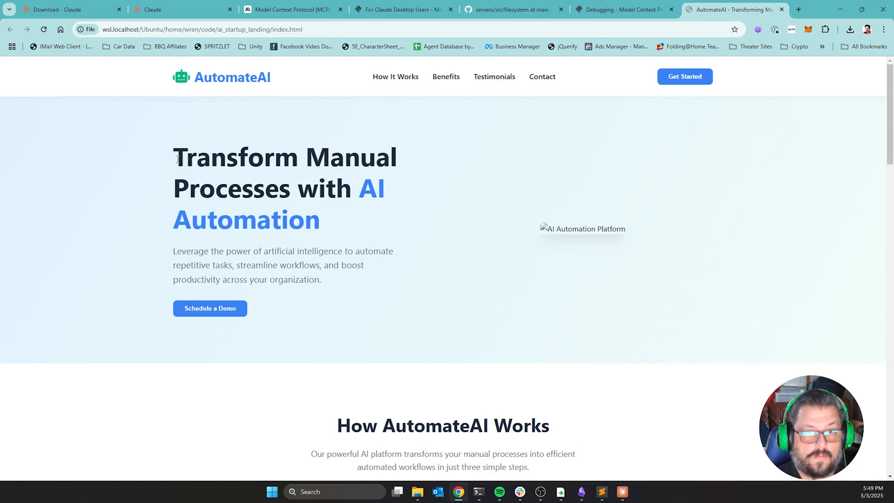
- Look through the AutomateAI landing page from the hero section down to the footer, including the benefits and client testimonials, and return to the hero
scroll(122, 231, down, 5)
scroll(122, 232, down, 10)
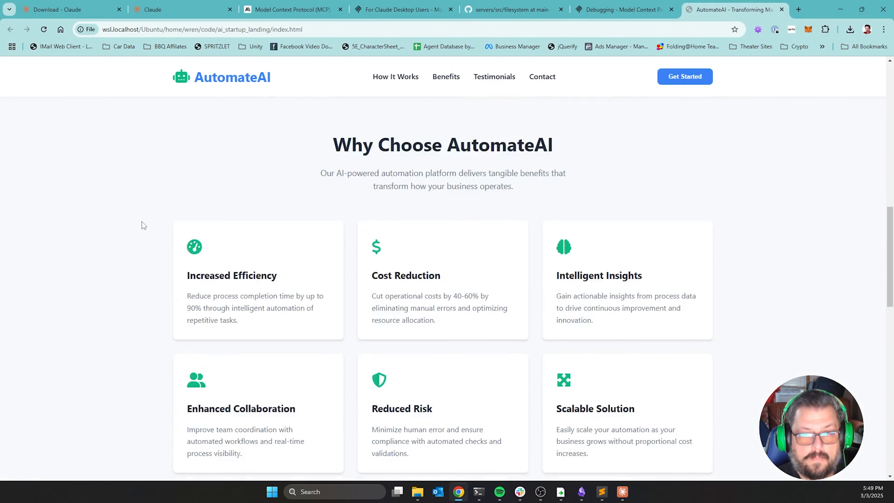
scroll(136, 228, down, 10)
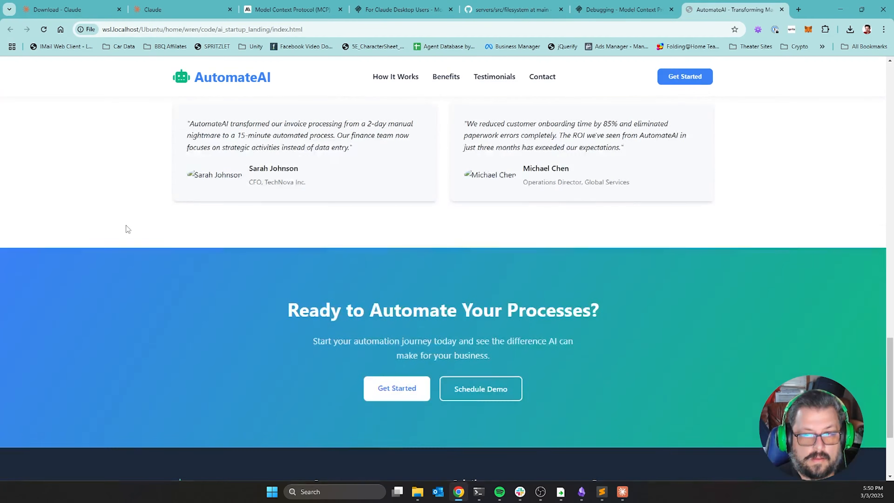
scroll(146, 228, up, 1)
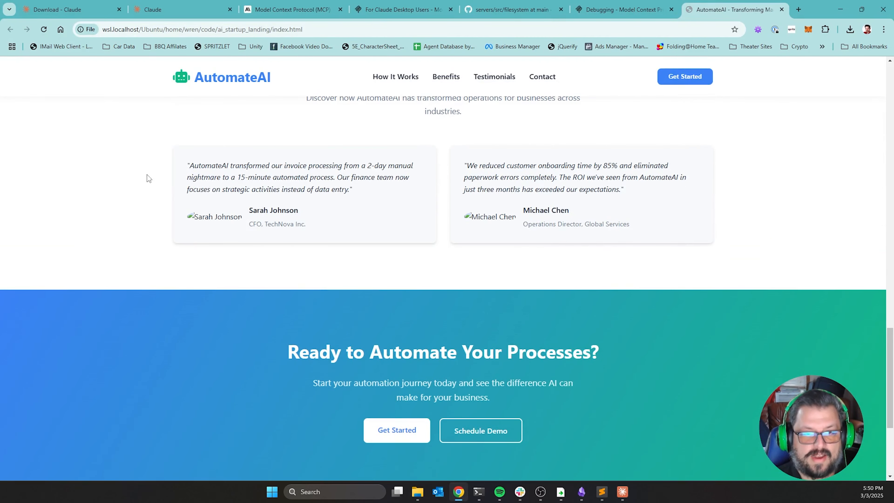
drag(146, 175, 102, 235)
click(102, 230)
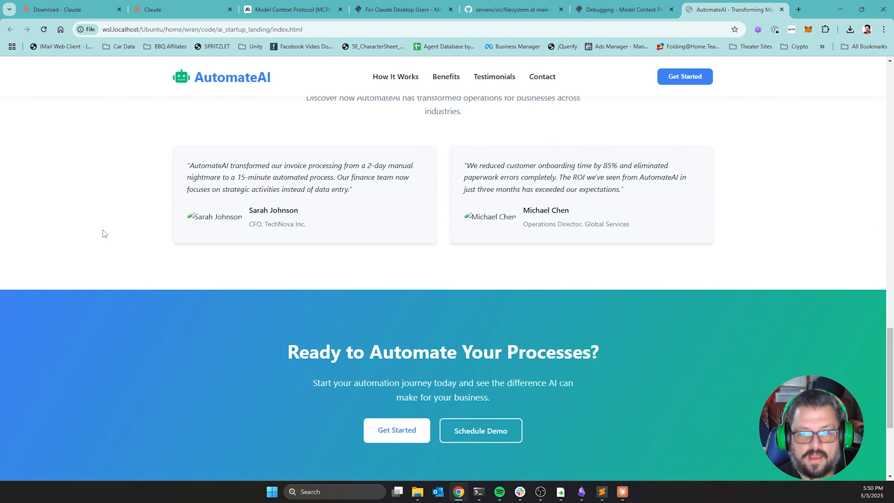
scroll(341, 249, down, 5)
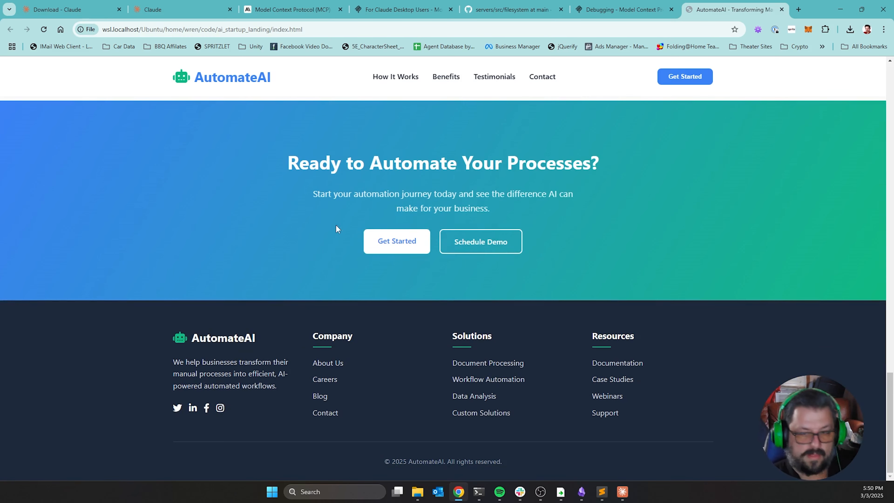
scroll(299, 300, up, 15)
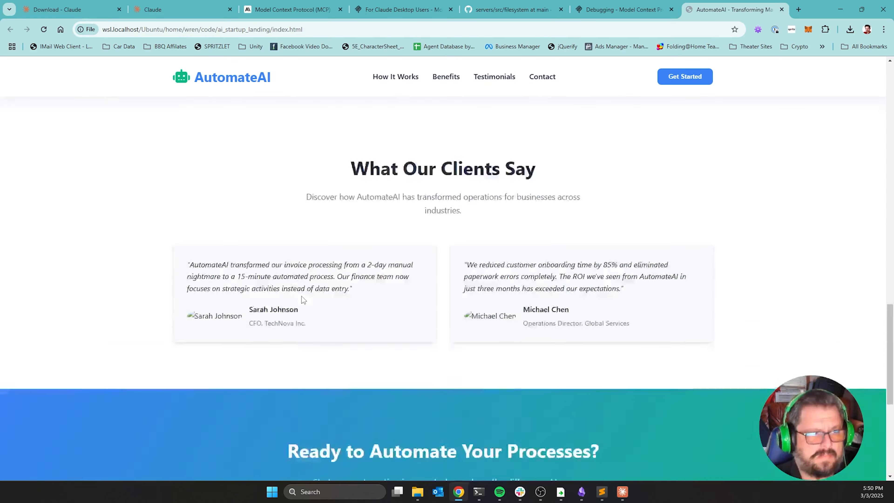
scroll(297, 300, up, 6)
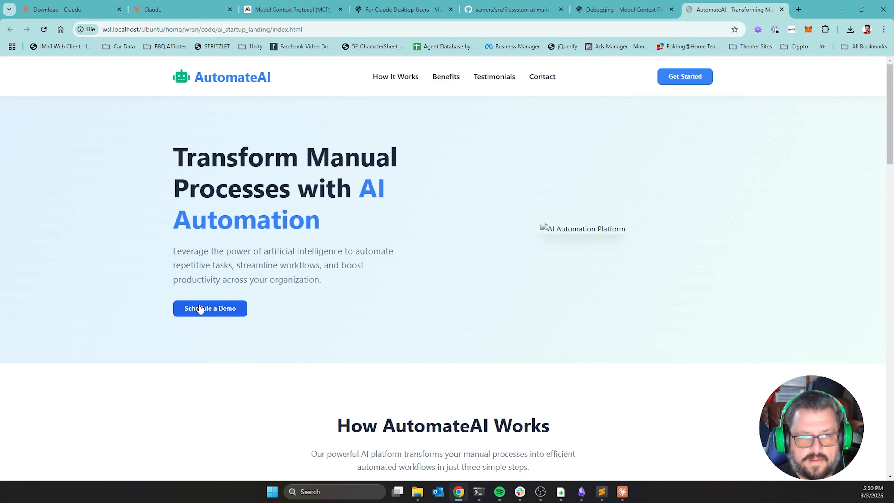
- Test the page's How It Works, Benefits, Testimonials and Contact navigation links, finishing on the How It Works section
click(391, 77)
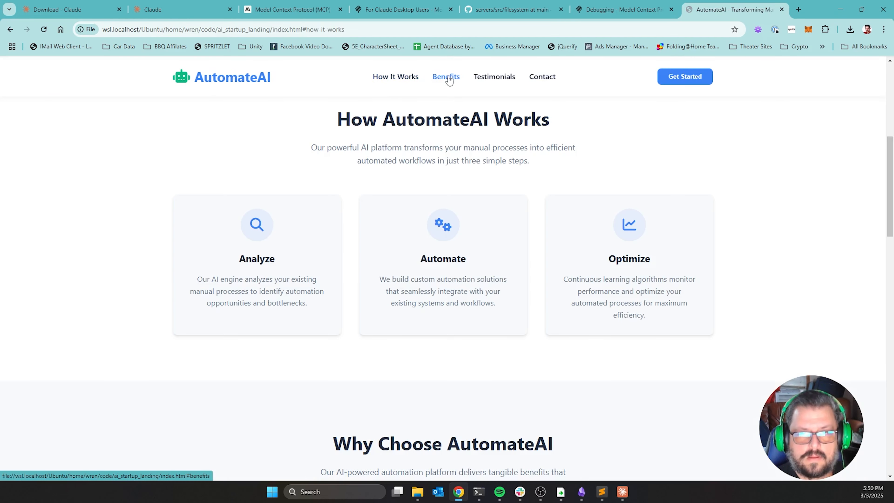
click(447, 77)
click(496, 76)
click(544, 78)
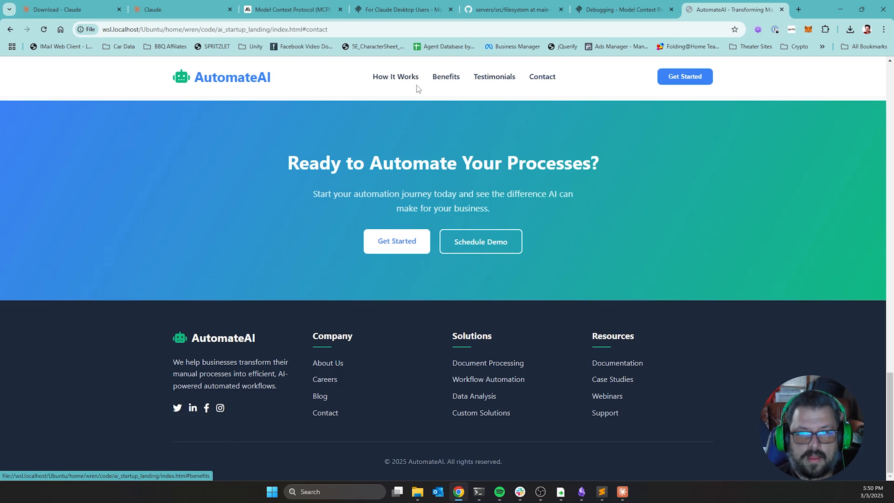
click(377, 78)
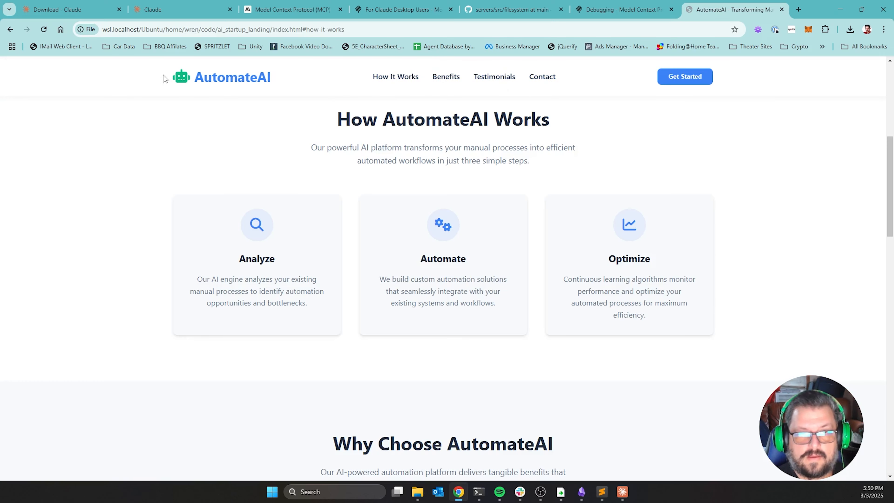
- Examine the AutomateAI header logo and the How It Works cards, and review the page's benefits, testimonials, hero and call-to-action sections again
drag(164, 75, 304, 85)
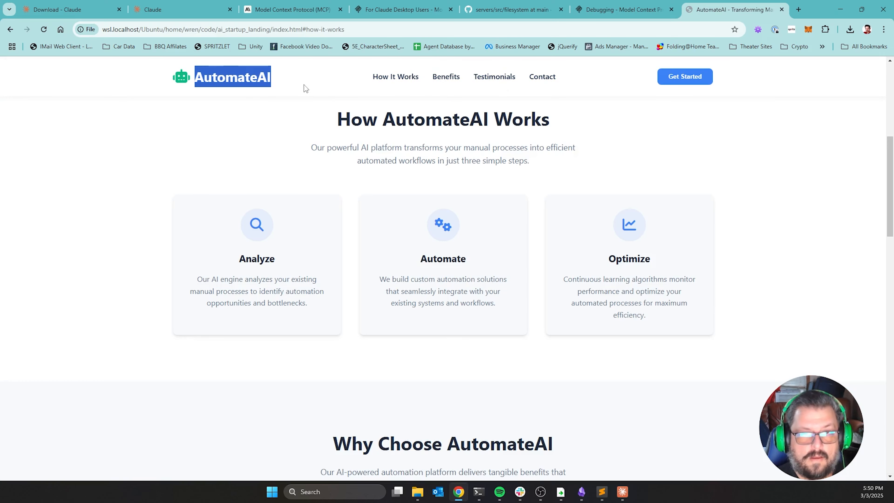
click(179, 82)
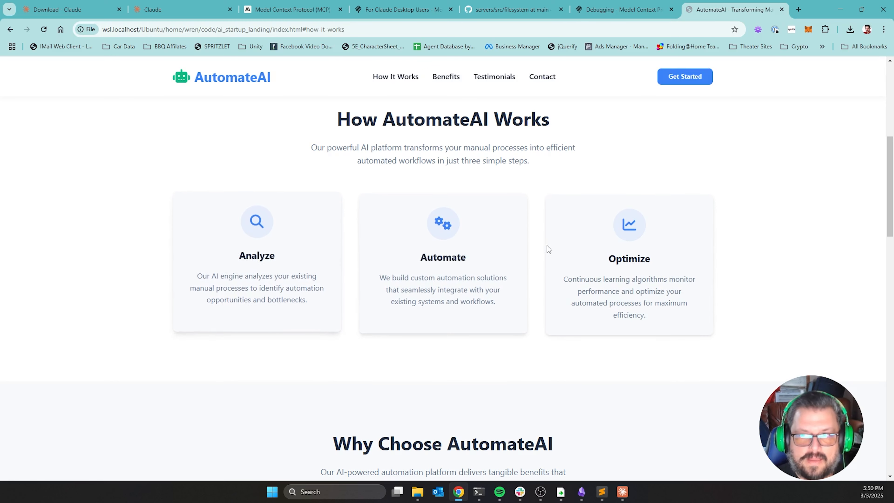
scroll(645, 237, down, 5)
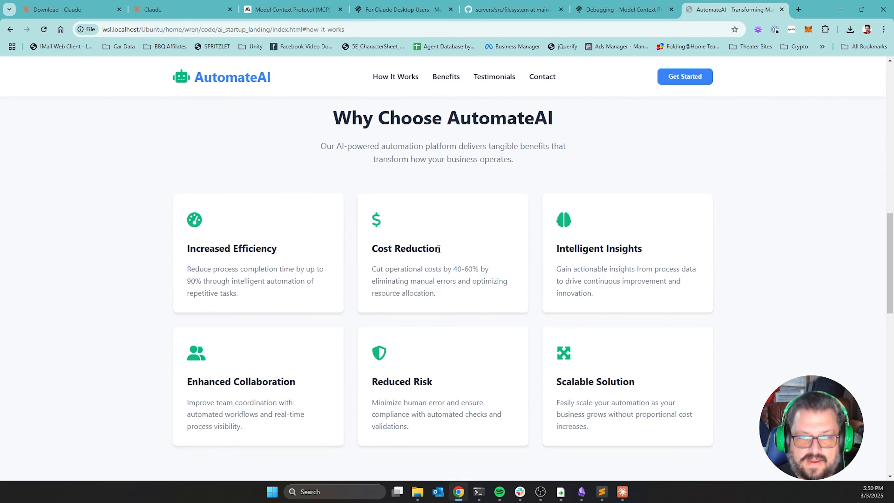
scroll(584, 321, down, 10)
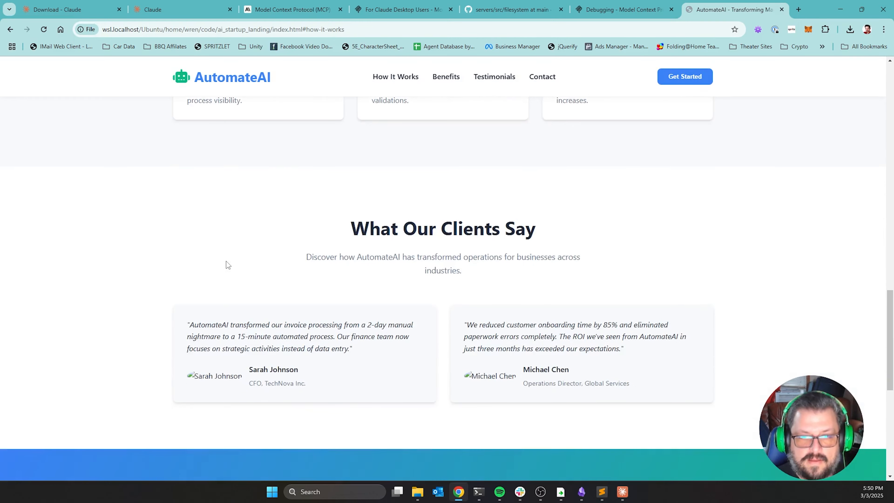
scroll(441, 247, up, 15)
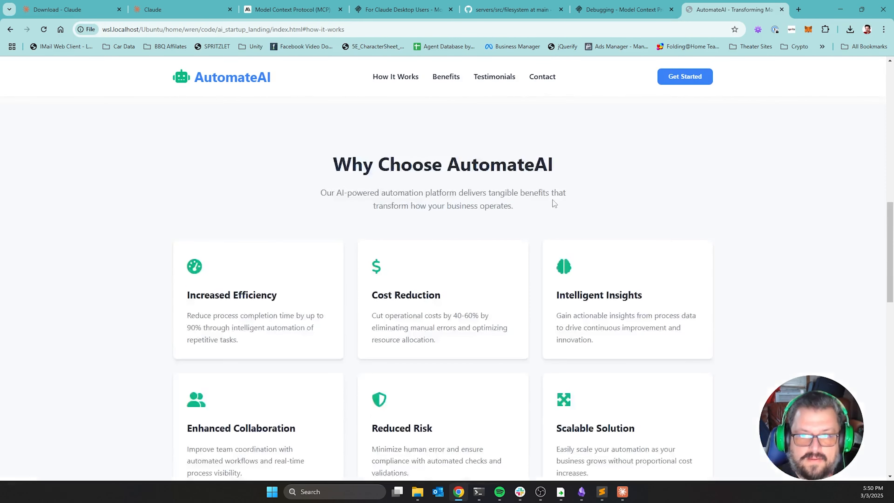
scroll(357, 190, up, 8)
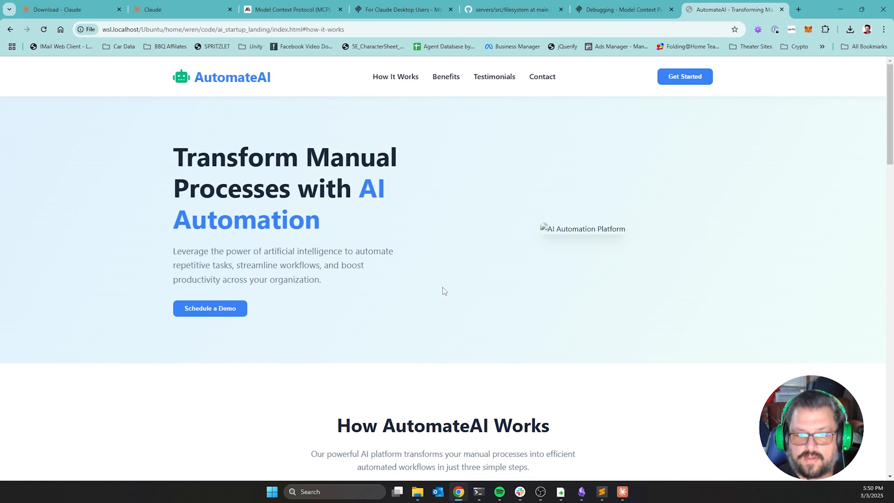
scroll(443, 287, down, 12)
scroll(442, 253, down, 14)
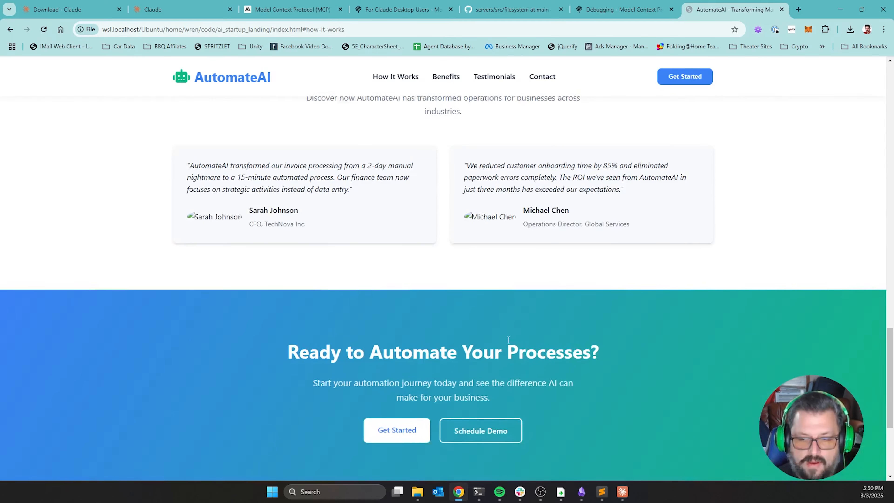